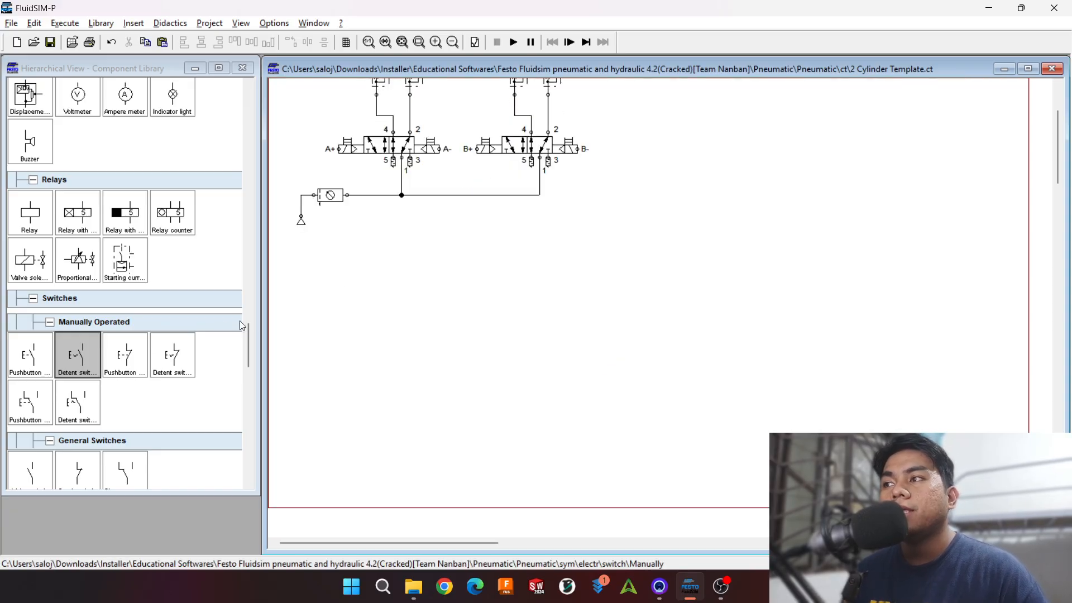
Step: Examine the electrical controls, relays, switches and digital components available in the component library
{"action": "scroll", "coordinate": [109, 267], "scroll_direction": "down", "scroll_amount": 3}
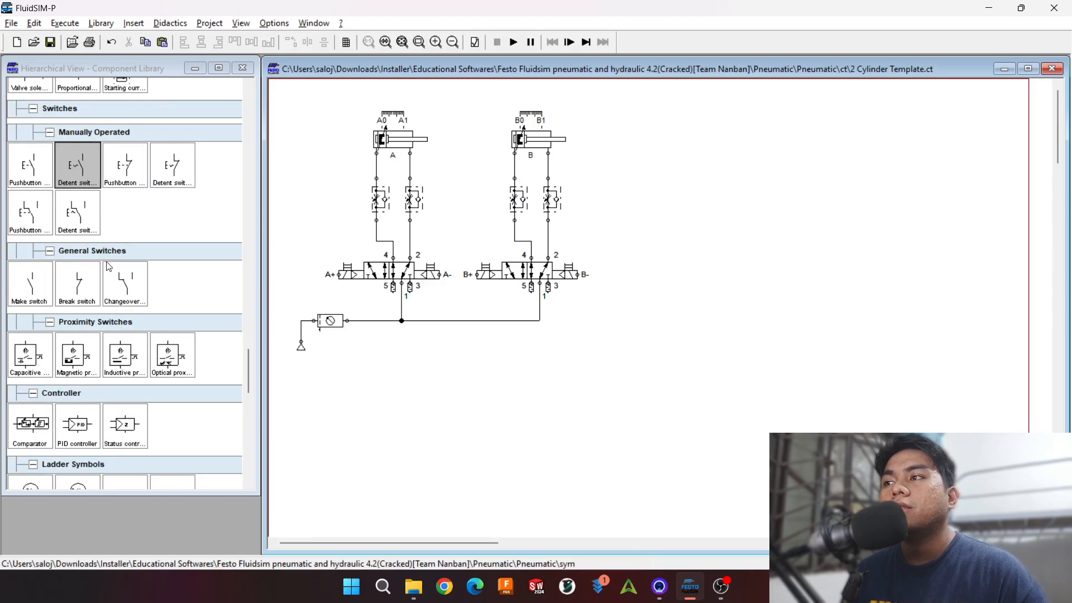
{"action": "scroll", "coordinate": [109, 267], "scroll_direction": "down", "scroll_amount": 3}
{"action": "scroll", "coordinate": [112, 268], "scroll_direction": "up", "scroll_amount": 7}
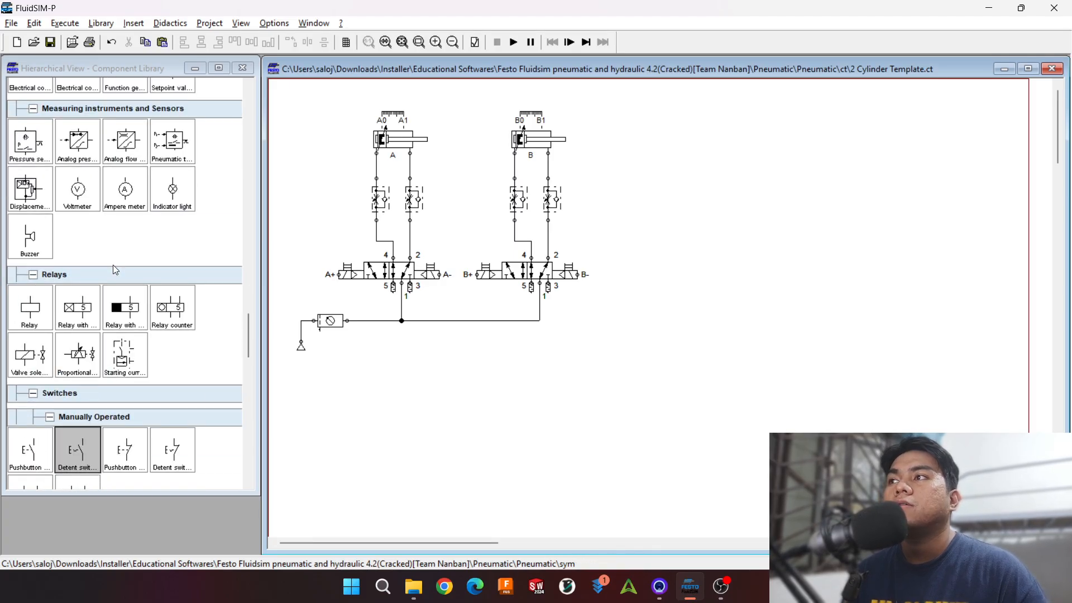
{"action": "scroll", "coordinate": [113, 264], "scroll_direction": "up", "scroll_amount": 6}
{"action": "scroll", "coordinate": [114, 270], "scroll_direction": "down", "scroll_amount": 4}
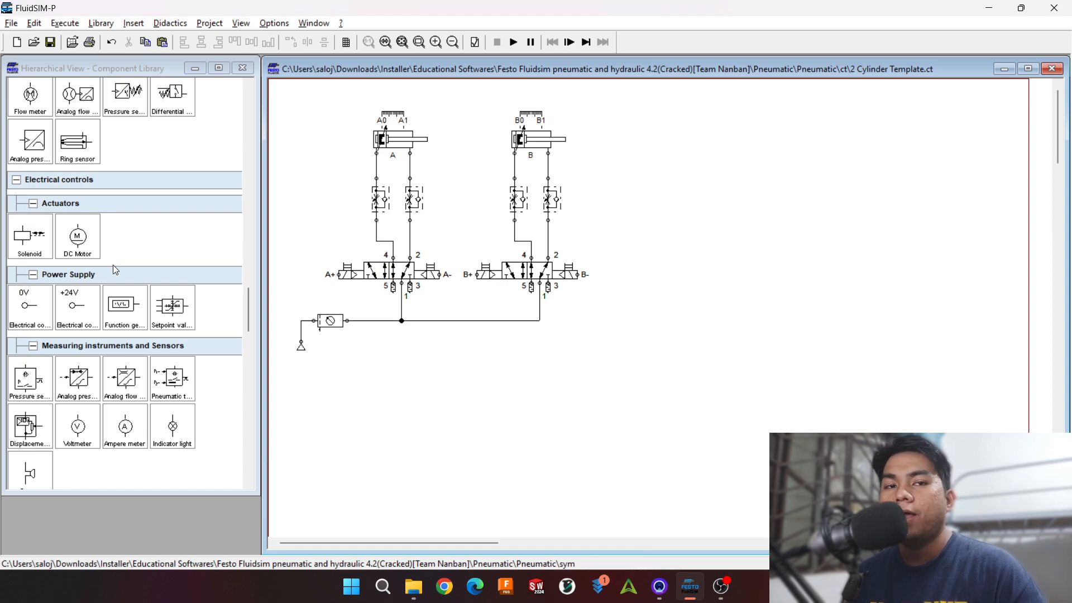
{"action": "scroll", "coordinate": [113, 265], "scroll_direction": "down", "scroll_amount": 5}
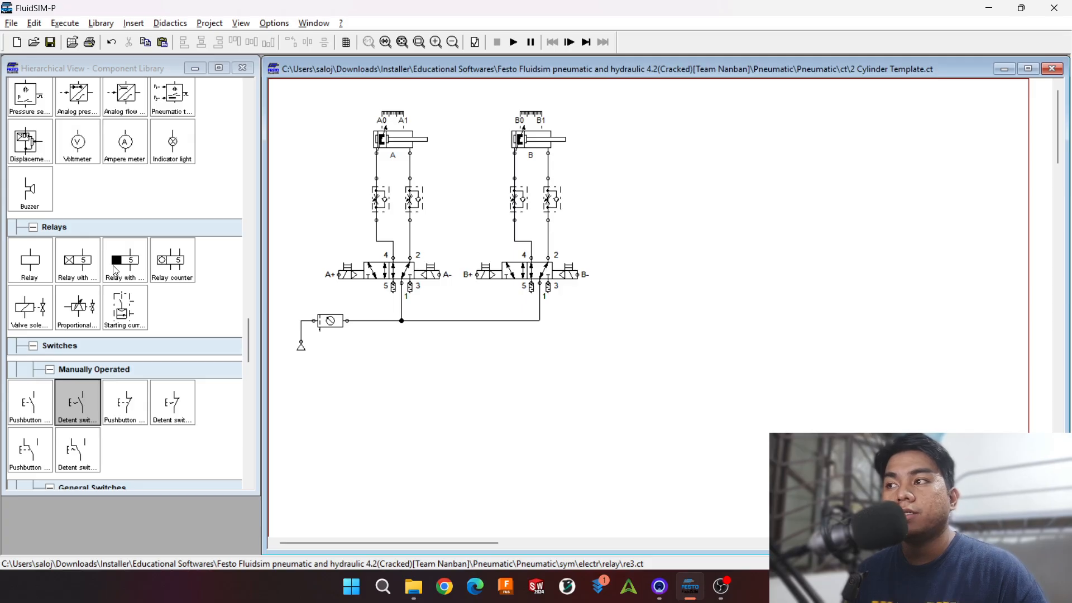
{"action": "scroll", "coordinate": [115, 271], "scroll_direction": "down", "scroll_amount": 10}
{"action": "scroll", "coordinate": [114, 271], "scroll_direction": "down", "scroll_amount": 4}
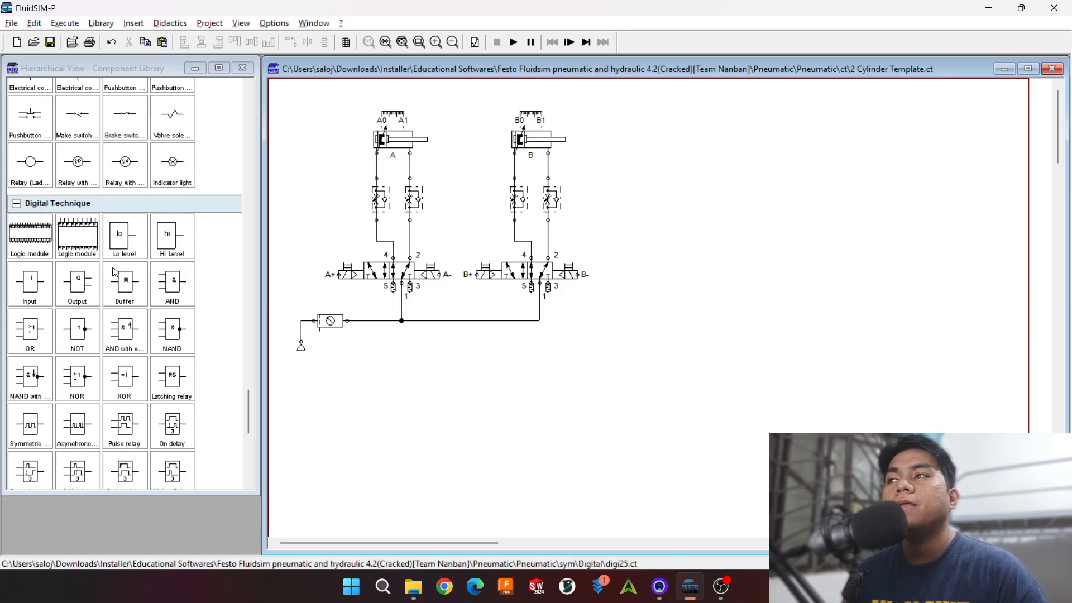
{"action": "scroll", "coordinate": [112, 272], "scroll_direction": "up", "scroll_amount": 14}
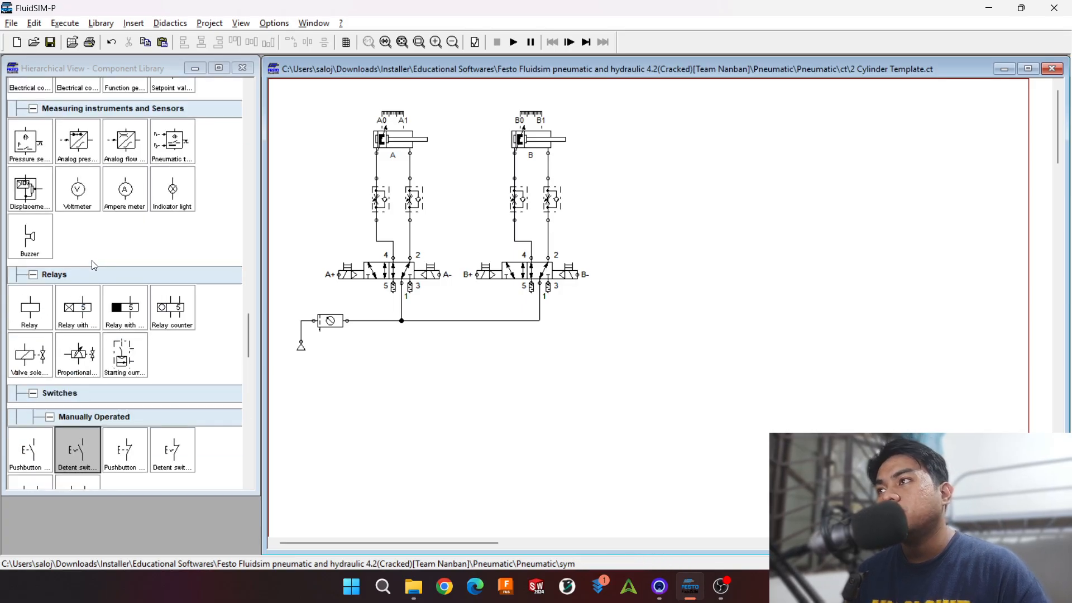
{"action": "scroll", "coordinate": [92, 261], "scroll_direction": "down", "scroll_amount": 5}
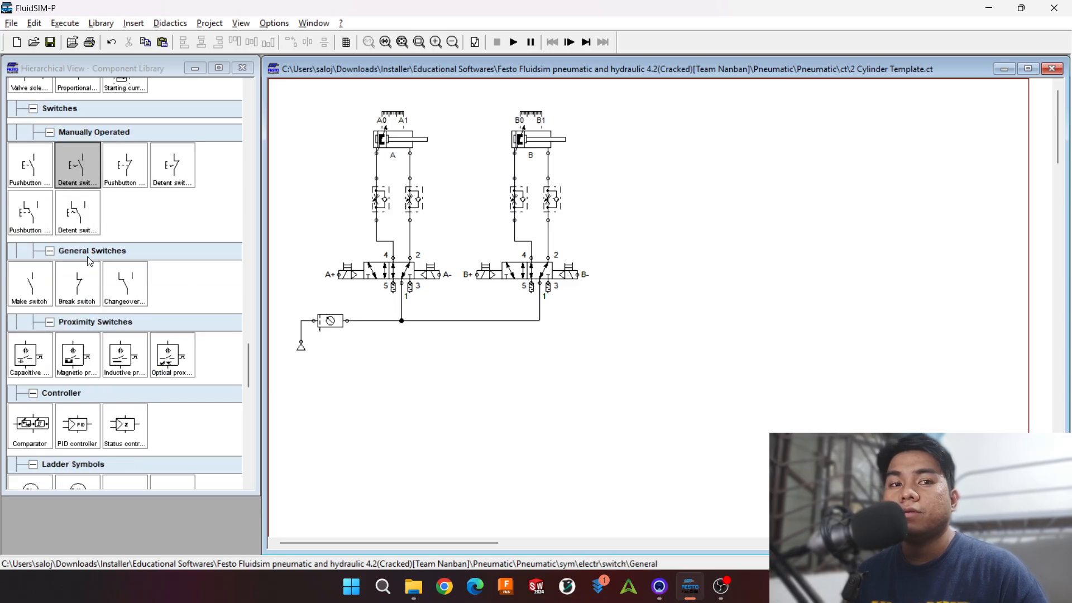
{"action": "scroll", "coordinate": [88, 258], "scroll_direction": "up", "scroll_amount": 2}
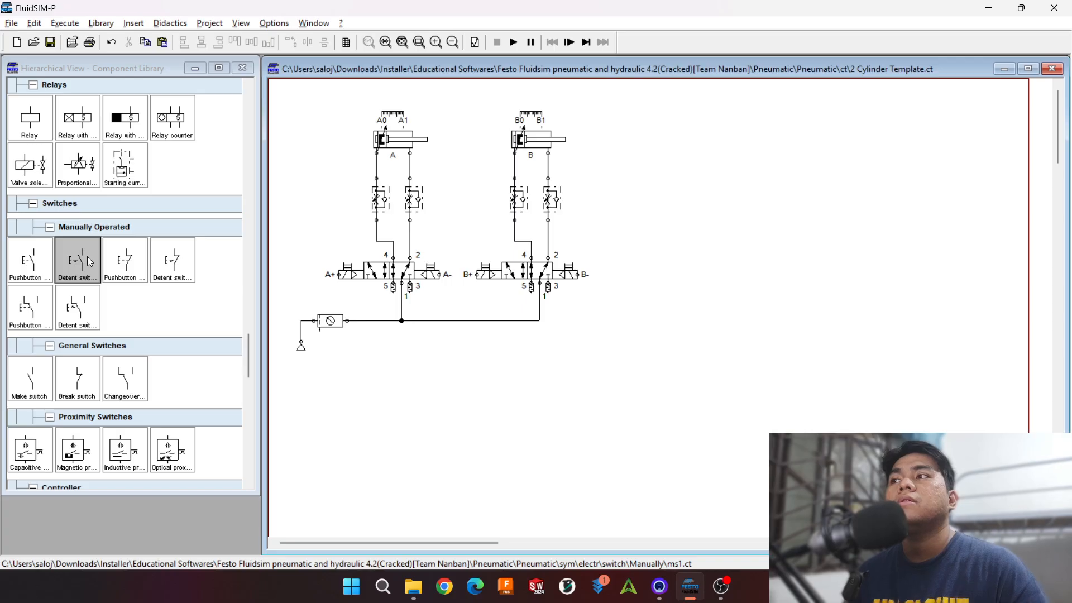
{"action": "scroll", "coordinate": [87, 256], "scroll_direction": "up", "scroll_amount": 3}
{"action": "scroll", "coordinate": [20, 234], "scroll_direction": "up", "scroll_amount": 7}
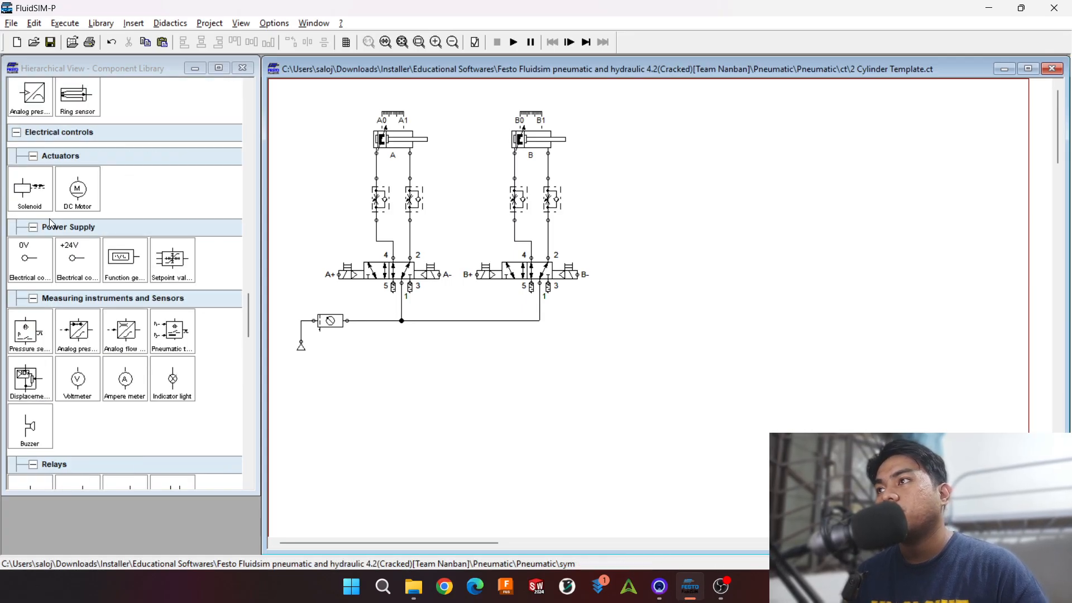
Step: Place a +24V electrical connection to the right of the cylinder B circuit and a 0V connection below it
{"action": "scroll", "coordinate": [96, 222], "scroll_direction": "down", "scroll_amount": 6}
{"action": "scroll", "coordinate": [96, 222], "scroll_direction": "up", "scroll_amount": 3}
{"action": "left_click_drag", "start_coordinate": [78, 212], "coordinate": [651, 129]}
{"action": "left_click_drag", "start_coordinate": [30, 220], "coordinate": [645, 314]}
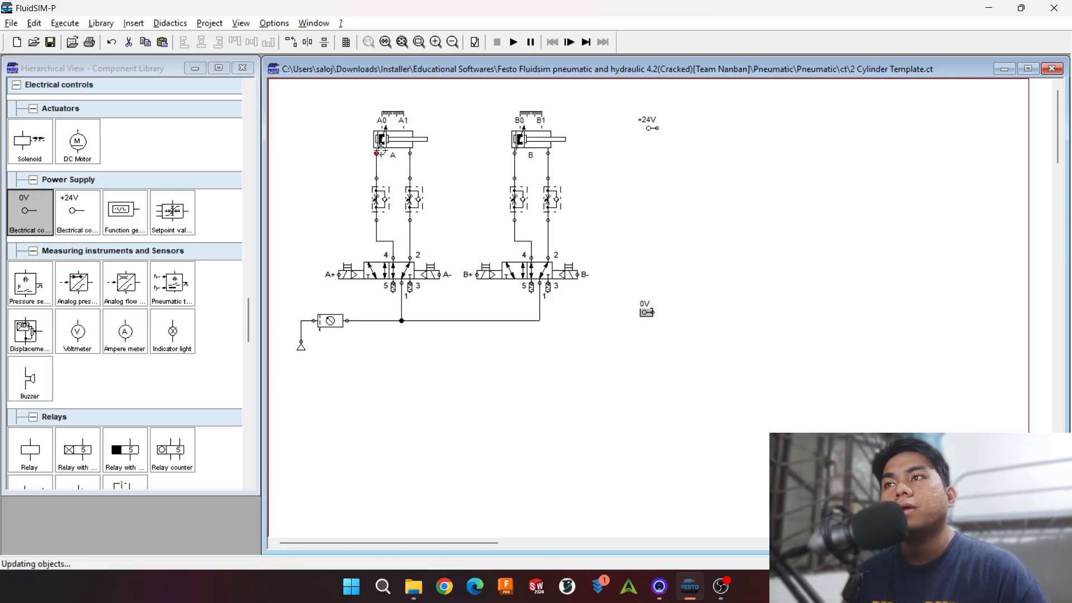
Step: Place a make pushbutton below and right of the +24V connection and wire its upper terminal to it
{"action": "mouse_move", "coordinate": [374, 202]}
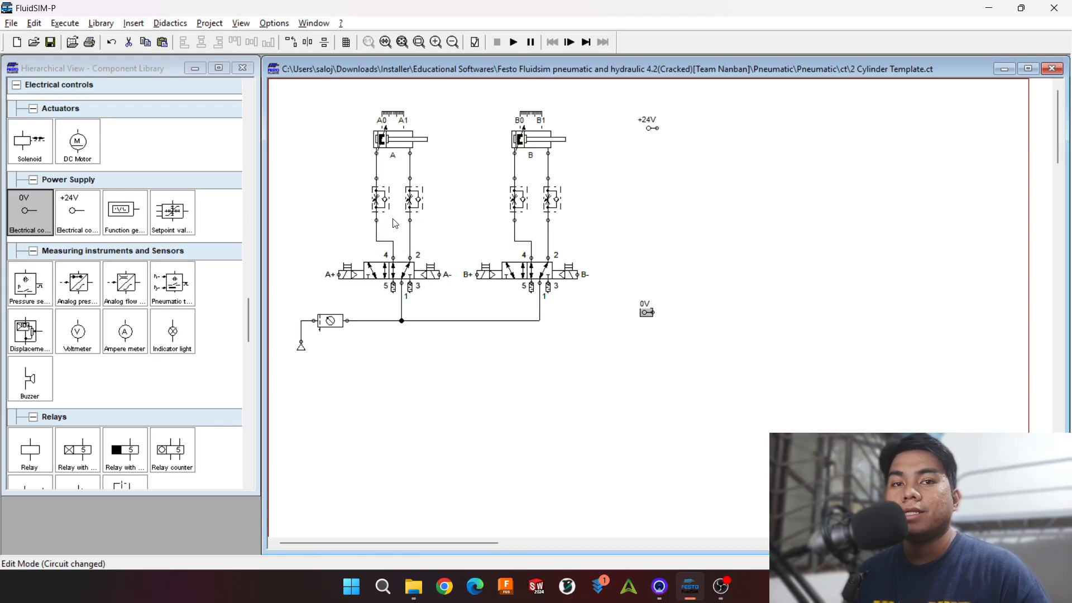
{"action": "scroll", "coordinate": [77, 195], "scroll_direction": "down", "scroll_amount": 1}
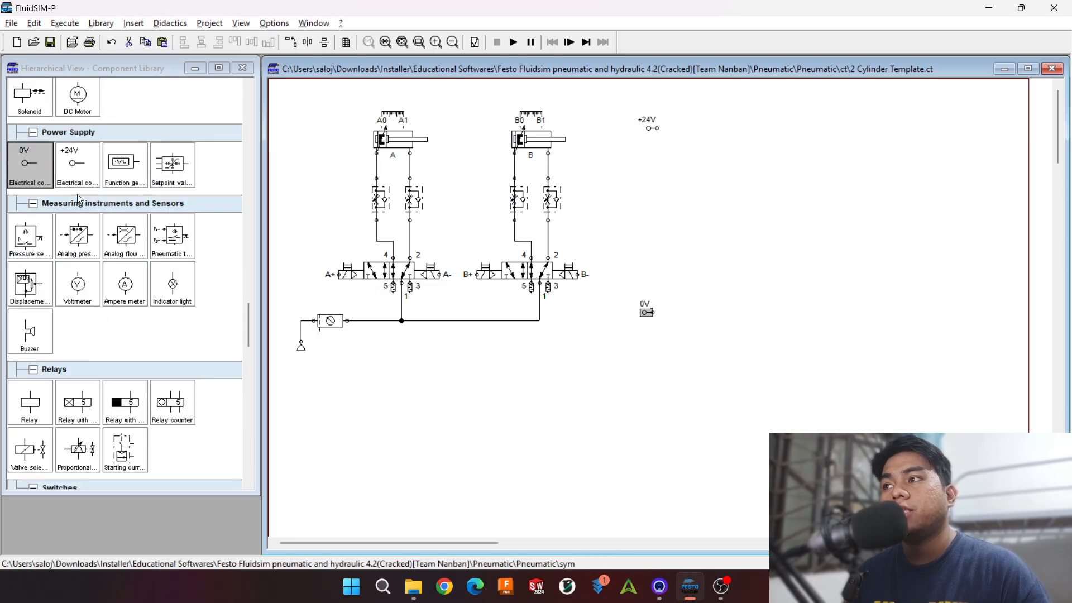
{"action": "scroll", "coordinate": [77, 193], "scroll_direction": "down", "scroll_amount": 4}
{"action": "left_click", "coordinate": [32, 355]}
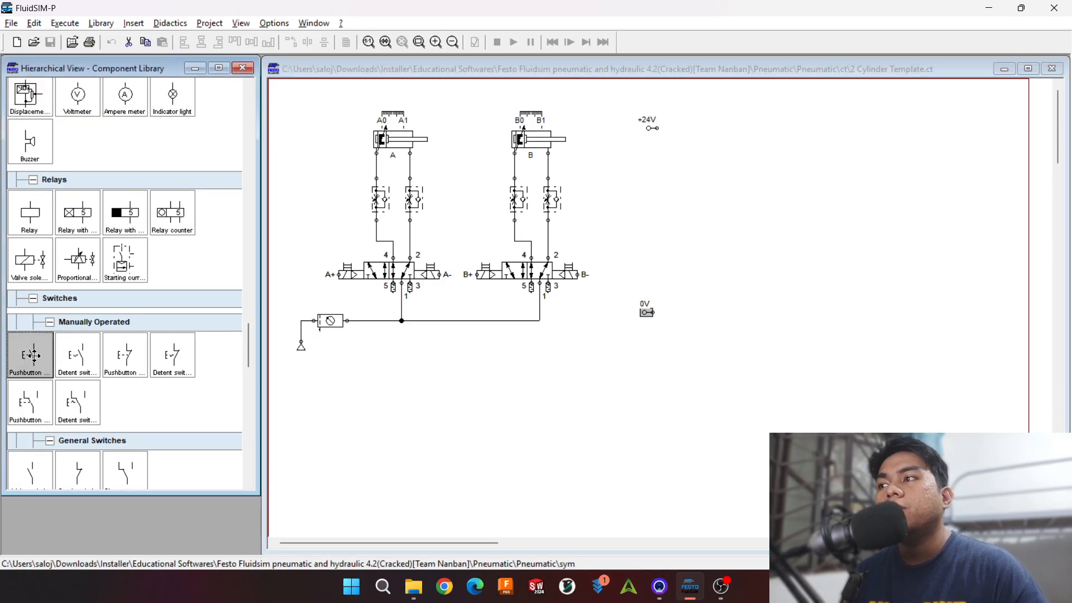
{"action": "mouse_move", "coordinate": [33, 355]}
{"action": "left_mouse_down"}
{"action": "mouse_move", "coordinate": [679, 177]}
{"action": "mouse_move", "coordinate": [665, 153]}
{"action": "mouse_move", "coordinate": [674, 141]}
{"action": "left_mouse_up"}
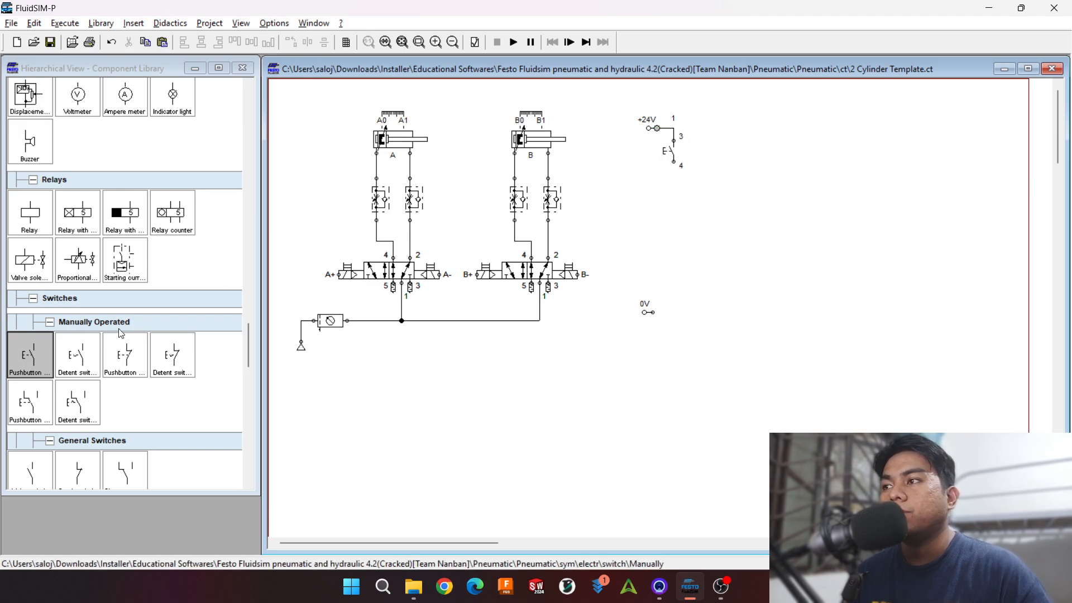
Step: Place a valve solenoid near the 0V connection and label it A+
{"action": "left_click_drag", "start_coordinate": [30, 259], "coordinate": [677, 304]}
{"action": "double_click", "coordinate": [672, 293]}
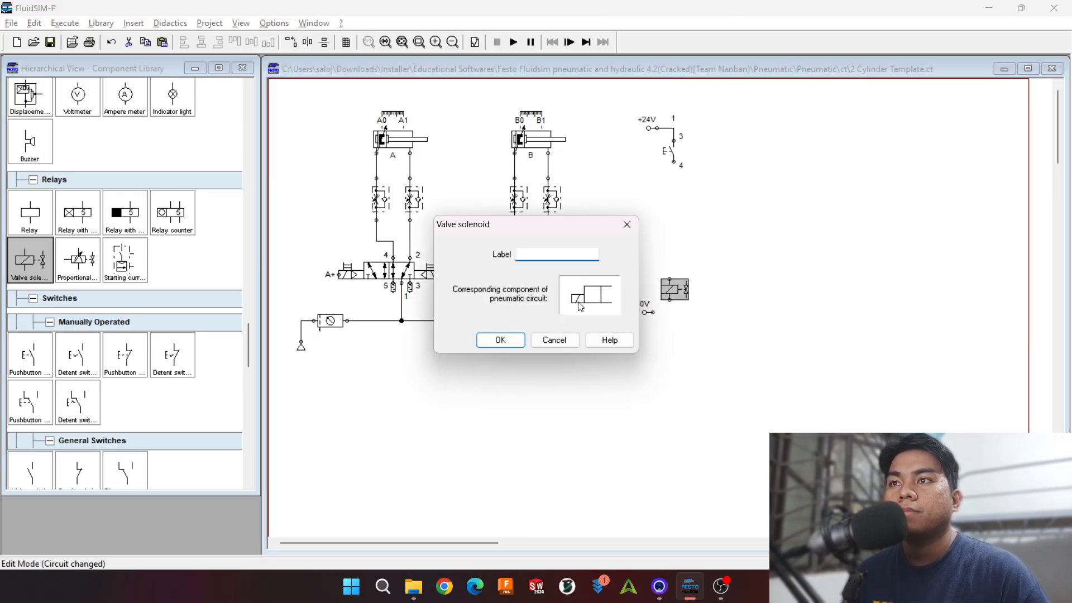
{"action": "type", "text": "A"}
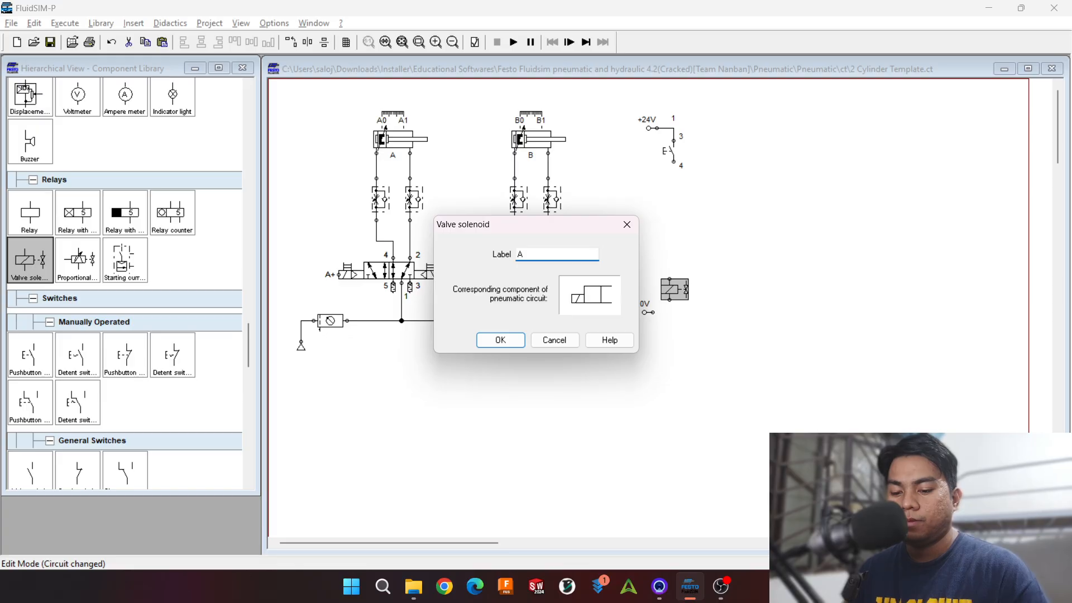
{"action": "type", "text": "+"}
{"action": "key", "text": "Return"}
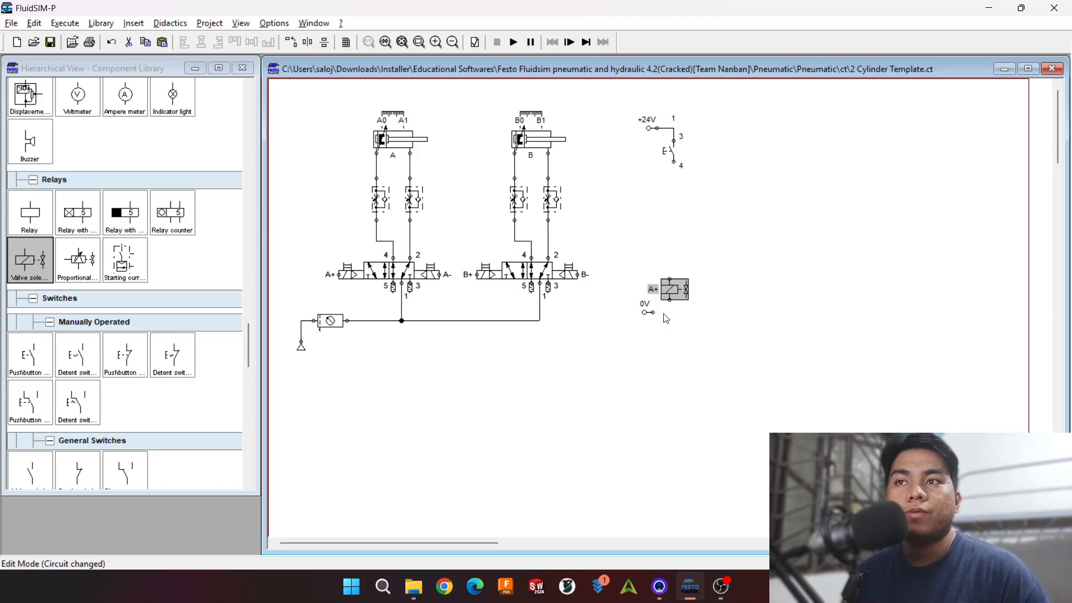
Step: Wire the A+ solenoid to the pushbutton and 0V, and shift the solenoid and 0V connection into line with the parts above
{"action": "left_click_drag", "start_coordinate": [652, 312], "coordinate": [674, 162]}
{"action": "left_click_drag", "start_coordinate": [707, 367], "coordinate": [623, 205]}
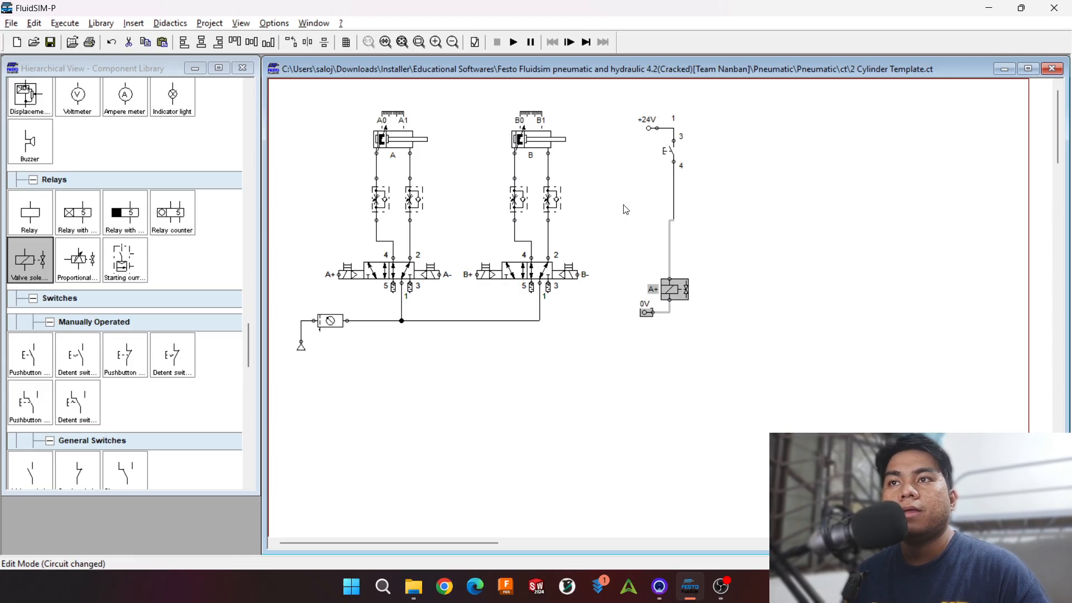
{"action": "key", "text": "Right"}
{"action": "left_click", "coordinate": [641, 264]}
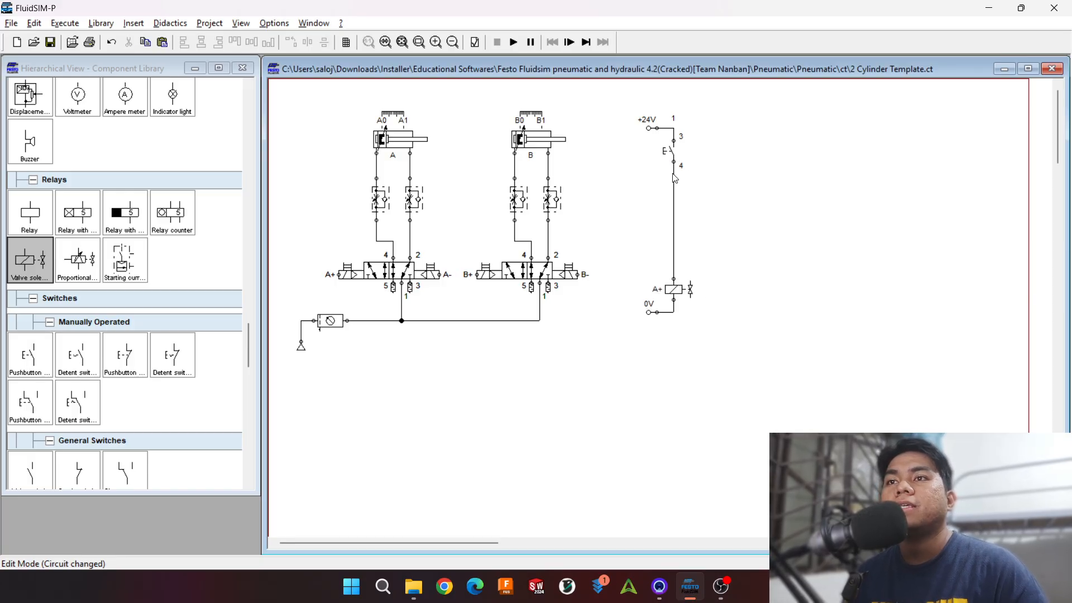
Step: Label the make pushbutton PB1
{"action": "double_click", "coordinate": [669, 152]}
{"action": "type", "text": "PB1"}
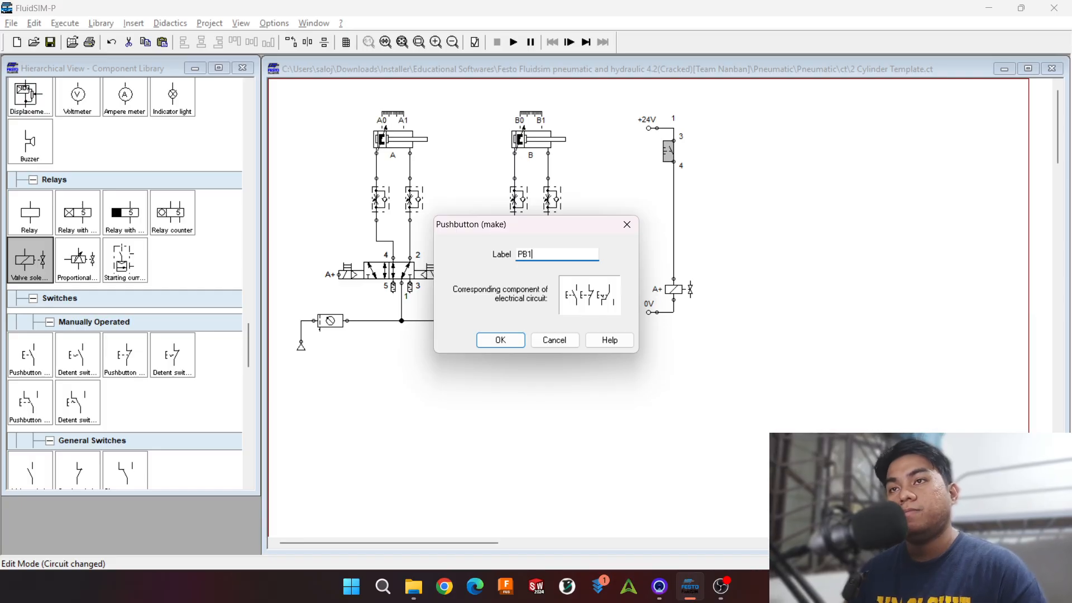
{"action": "key", "text": "Return"}
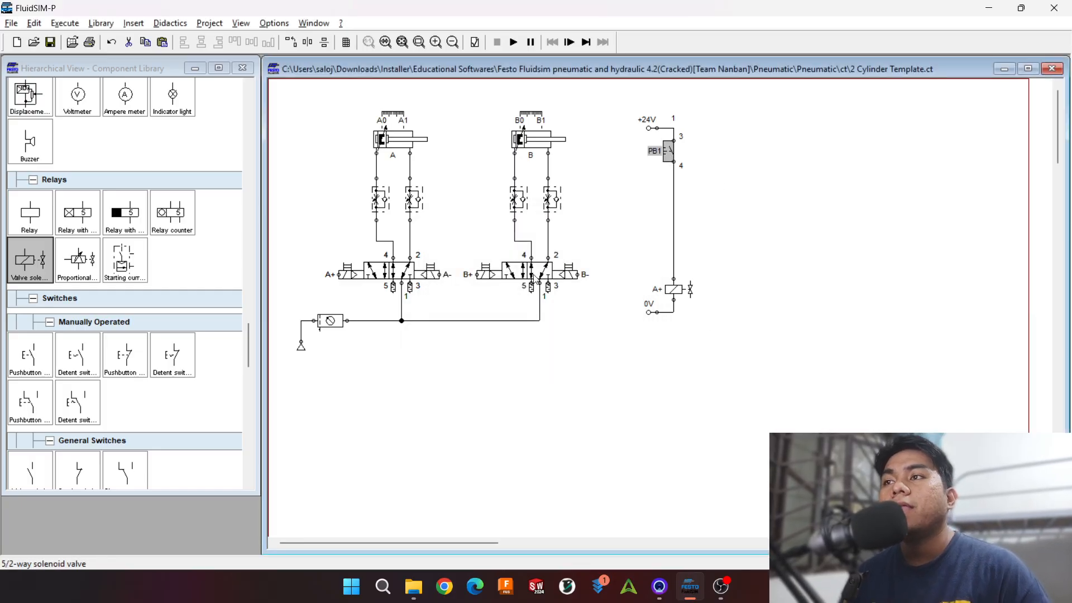
Step: Duplicate the PB1 and A+ branch to its right and wire the copy's ends to the +24V and 0V lines
{"action": "left_click_drag", "start_coordinate": [638, 135], "coordinate": [756, 308]}
{"action": "key", "text": "ctrl+c"}
{"action": "key", "text": "ctrl+v"}
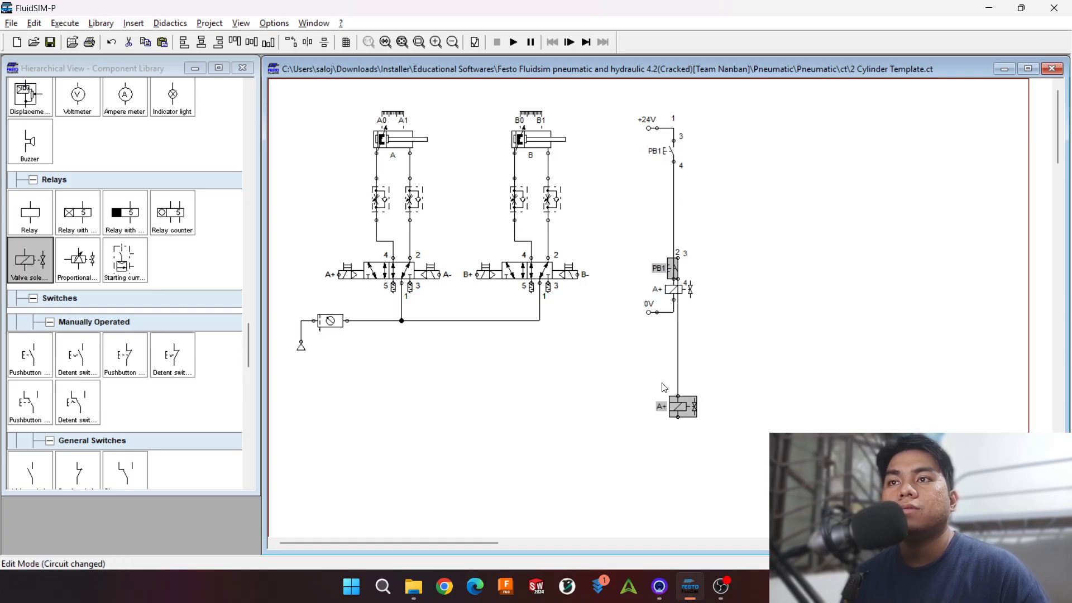
{"action": "left_click_drag", "start_coordinate": [675, 403], "coordinate": [723, 288]}
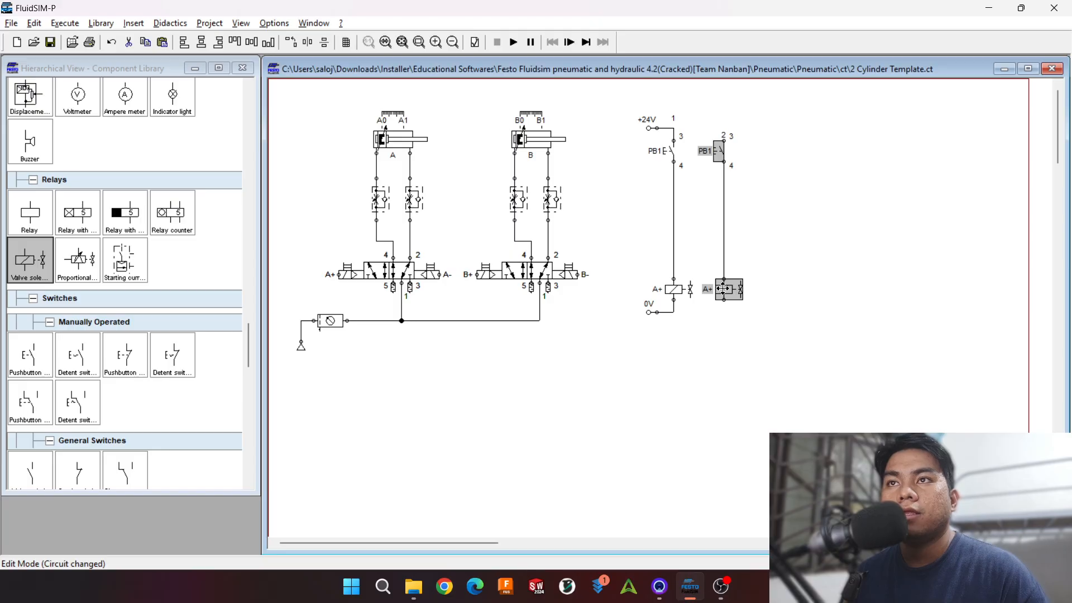
{"action": "left_click", "coordinate": [761, 180]}
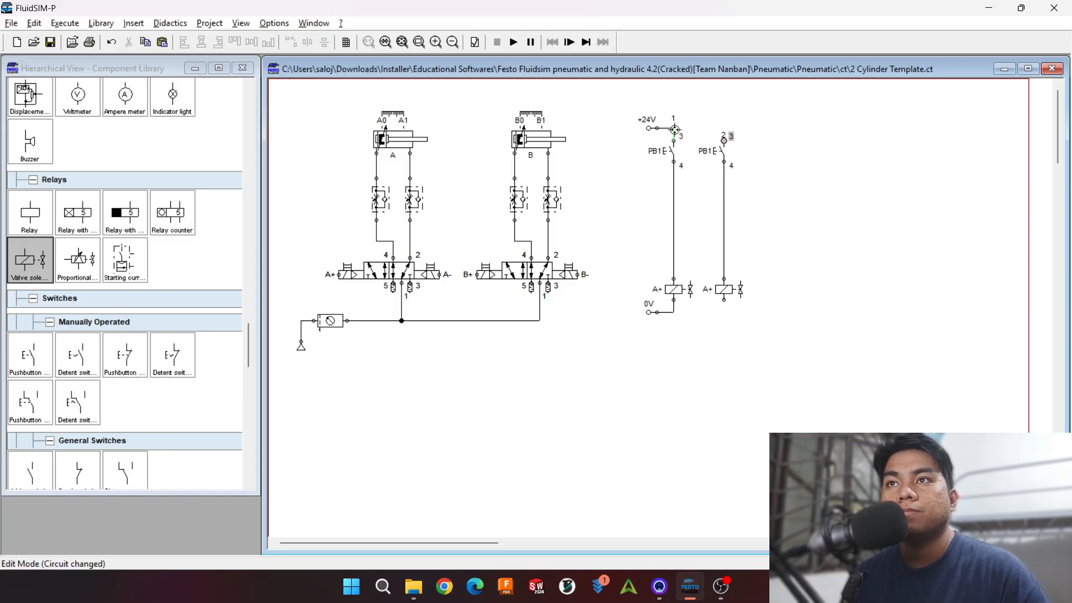
{"action": "left_click_drag", "start_coordinate": [674, 127], "coordinate": [724, 140]}
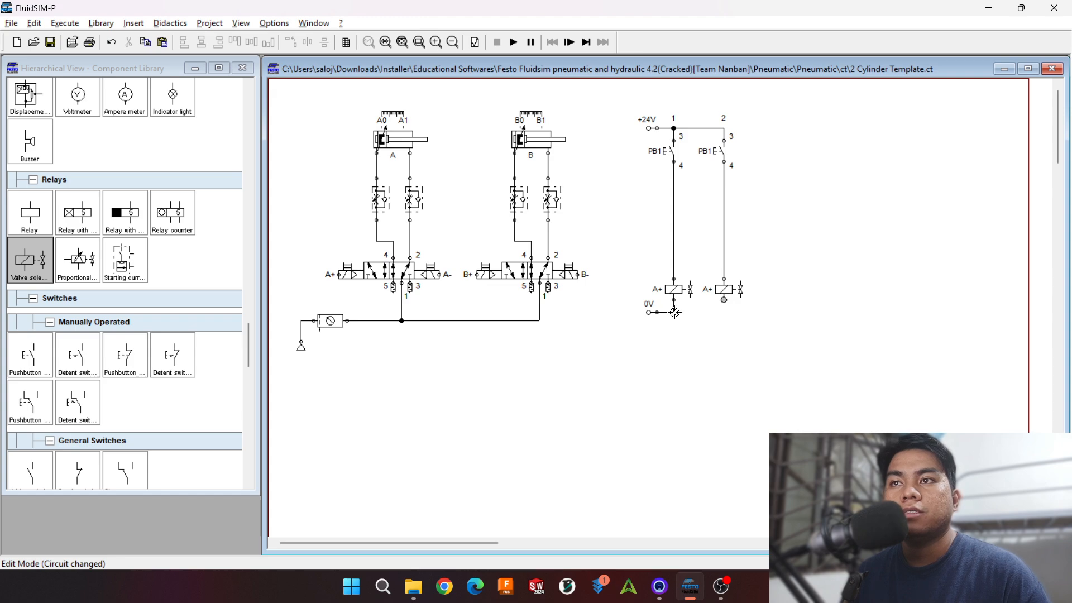
{"action": "left_click_drag", "start_coordinate": [674, 312], "coordinate": [724, 300]}
Step: Relabel the second branch's pushbutton as PB2 and its valve solenoid as A-
{"action": "double_click", "coordinate": [719, 156]}
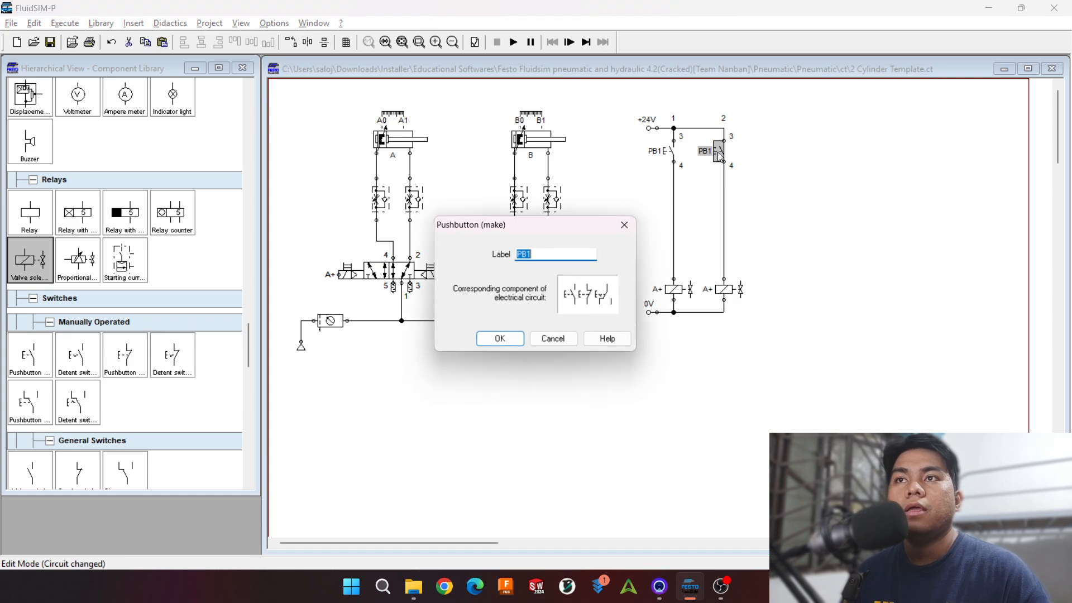
{"action": "type", "text": "PB2"}
{"action": "key", "text": "Return"}
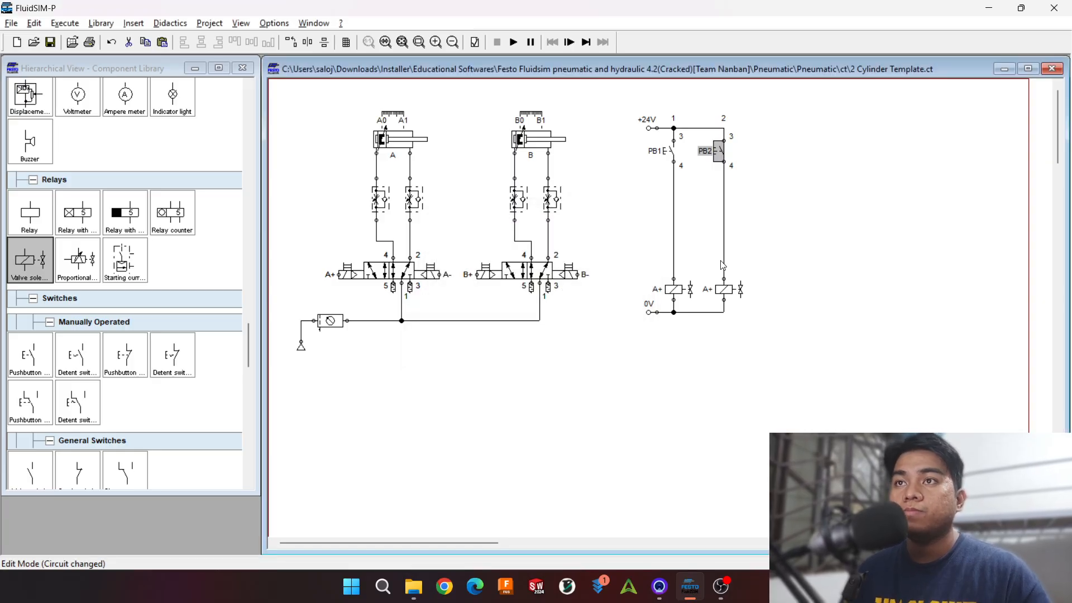
{"action": "left_click", "coordinate": [723, 296]}
{"action": "double_click", "coordinate": [723, 293]}
{"action": "type", "text": "A-"}
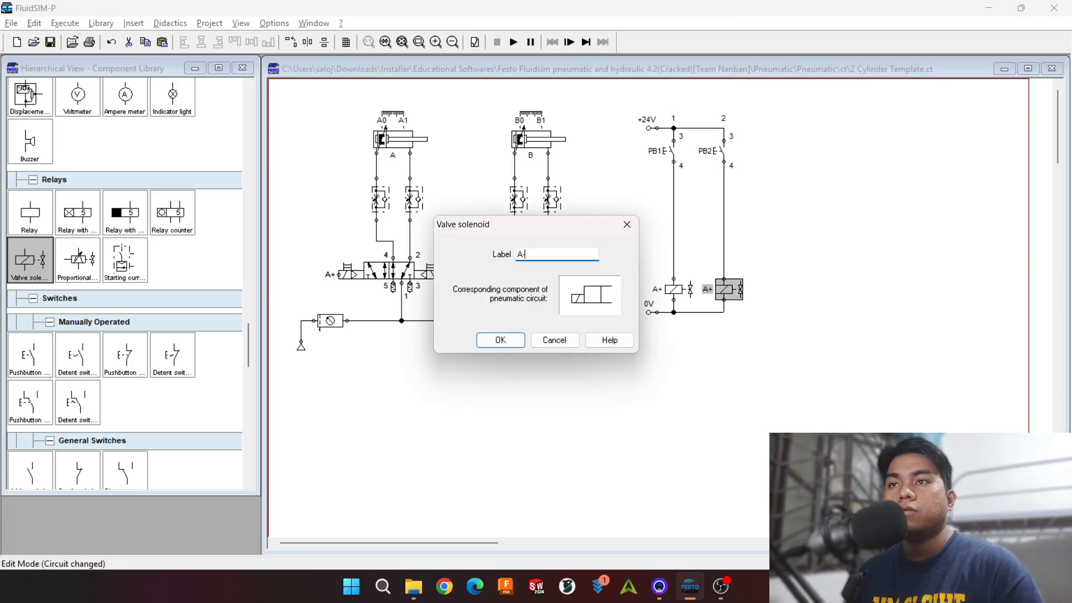
{"action": "key", "text": "Return"}
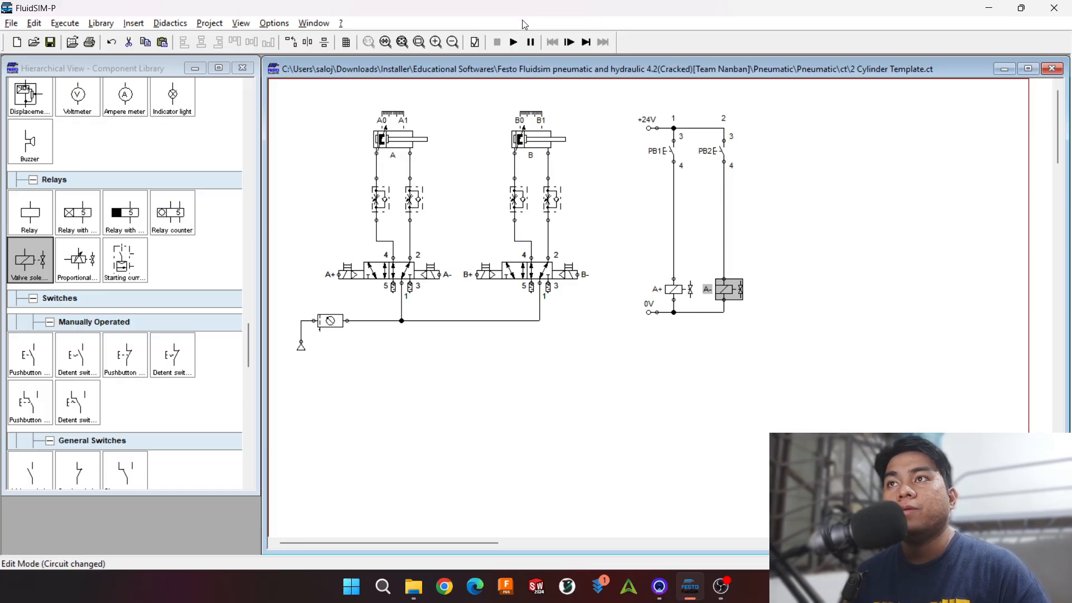
Step: Start the simulation and actuate PB1 followed by PB2 to test cylinder A's extension and retraction
{"action": "left_click", "coordinate": [513, 43]}
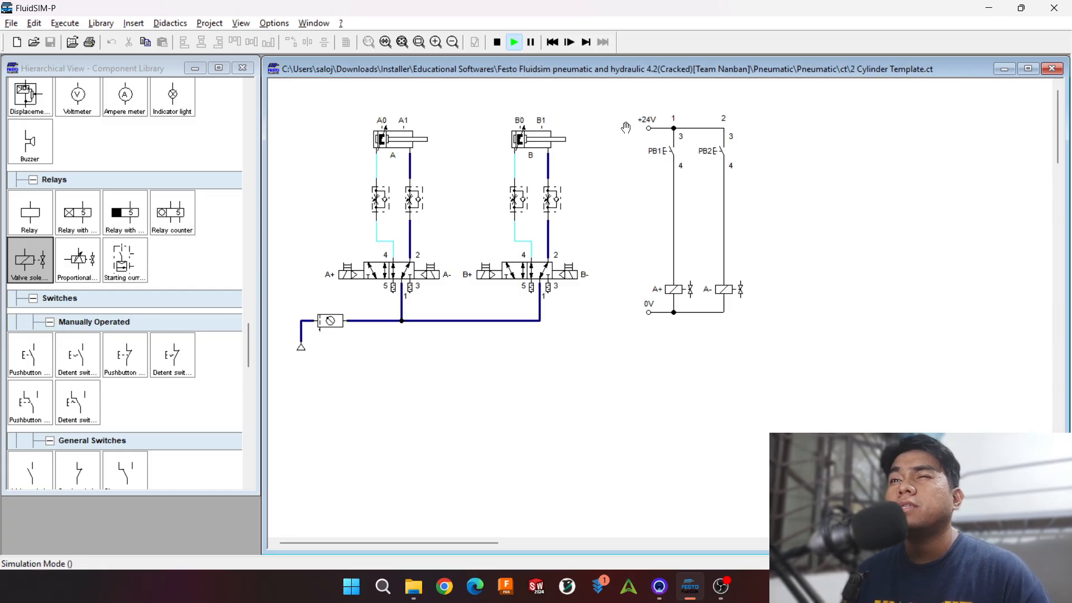
{"action": "left_click", "coordinate": [668, 135]}
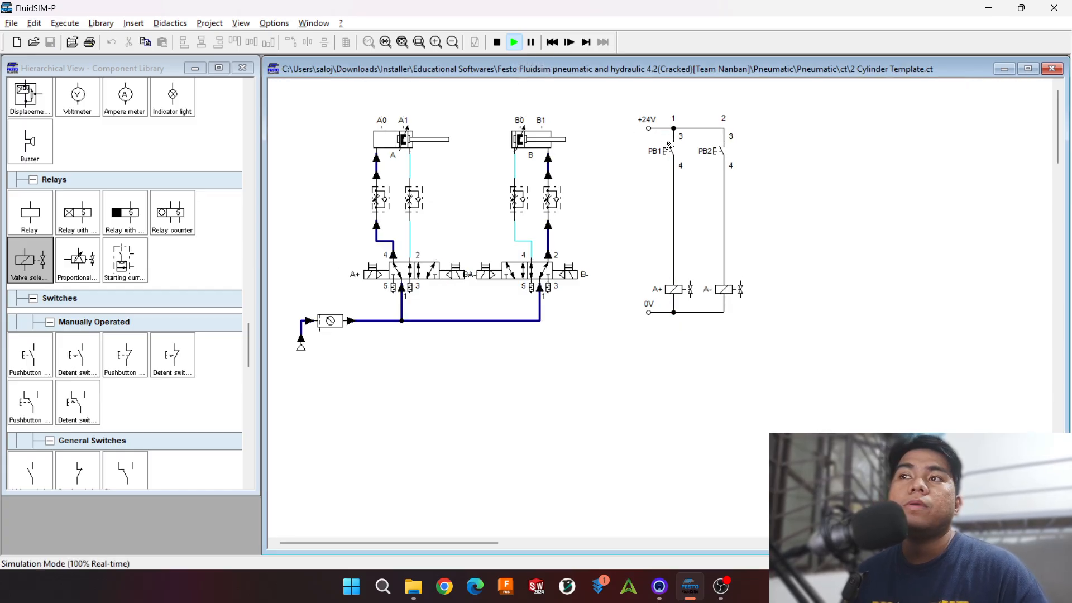
{"action": "left_click", "coordinate": [718, 148]}
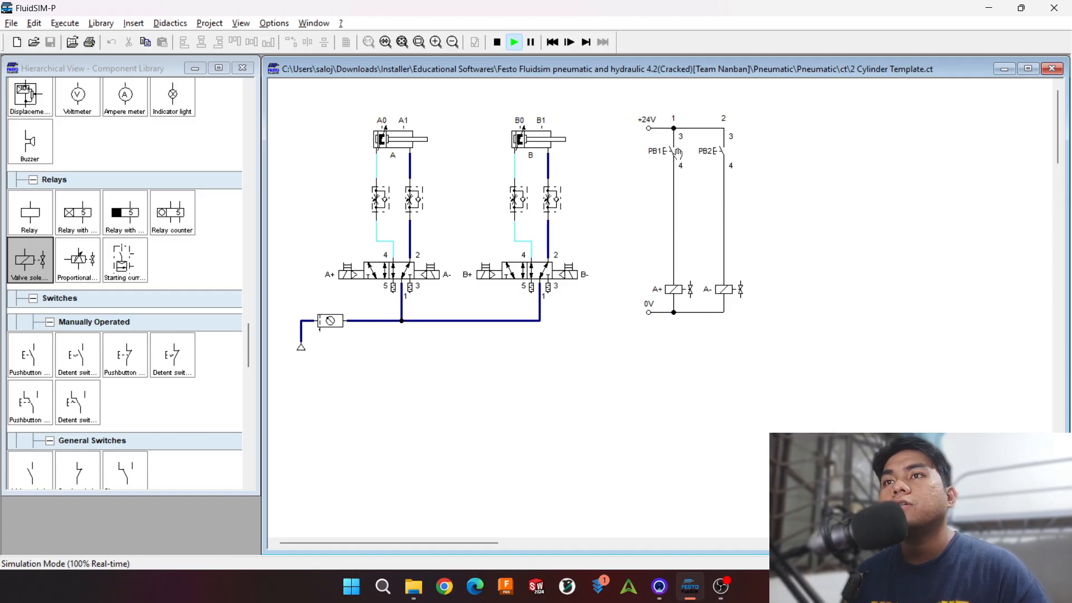
Step: Actuate PB1 several times in the running simulation to check how solenoid A+ and cylinder A respond
{"action": "left_click", "coordinate": [673, 148]}
{"action": "left_click", "coordinate": [673, 147]}
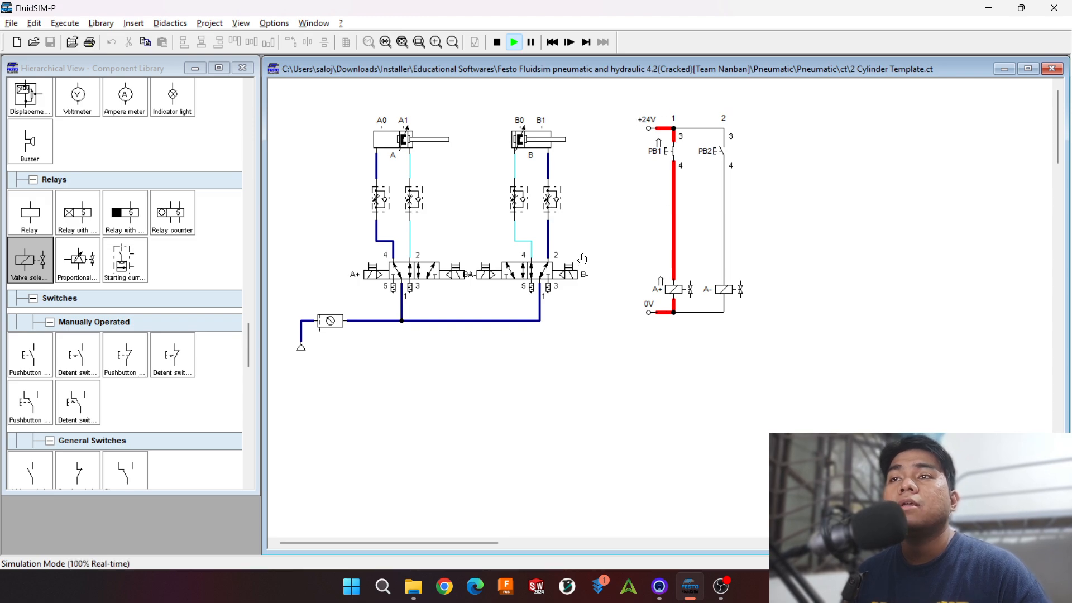
{"action": "left_click", "coordinate": [671, 150]}
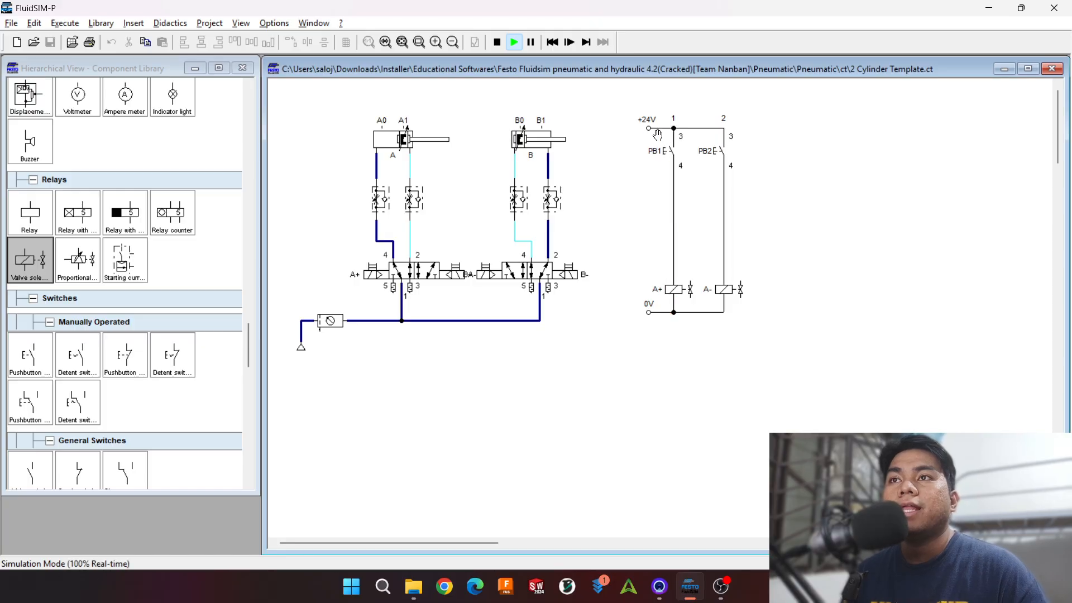
{"action": "left_click", "coordinate": [659, 140]}
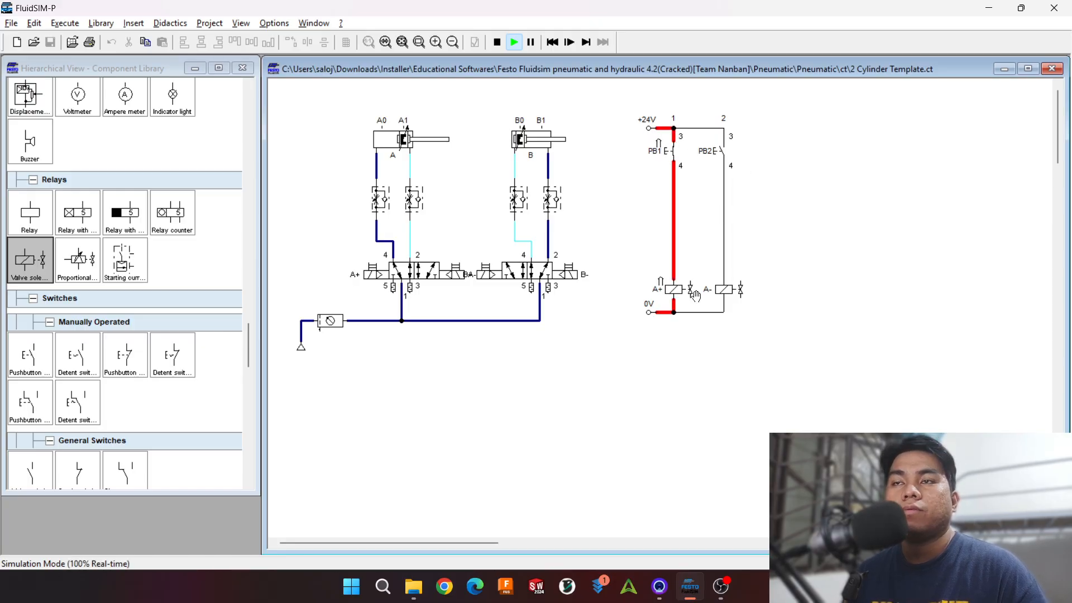
Step: Actuate PB1 and PB2 in the running simulation to check how cylinder A responds to each solenoid
{"action": "left_click", "coordinate": [674, 146]}
{"action": "left_click", "coordinate": [675, 147]}
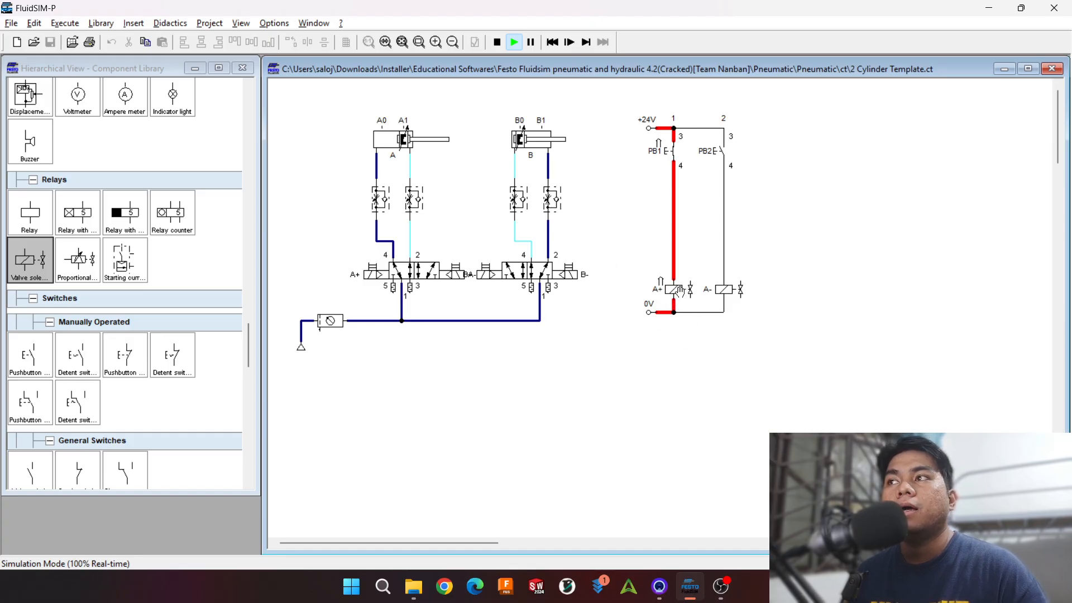
{"action": "left_click", "coordinate": [680, 137]}
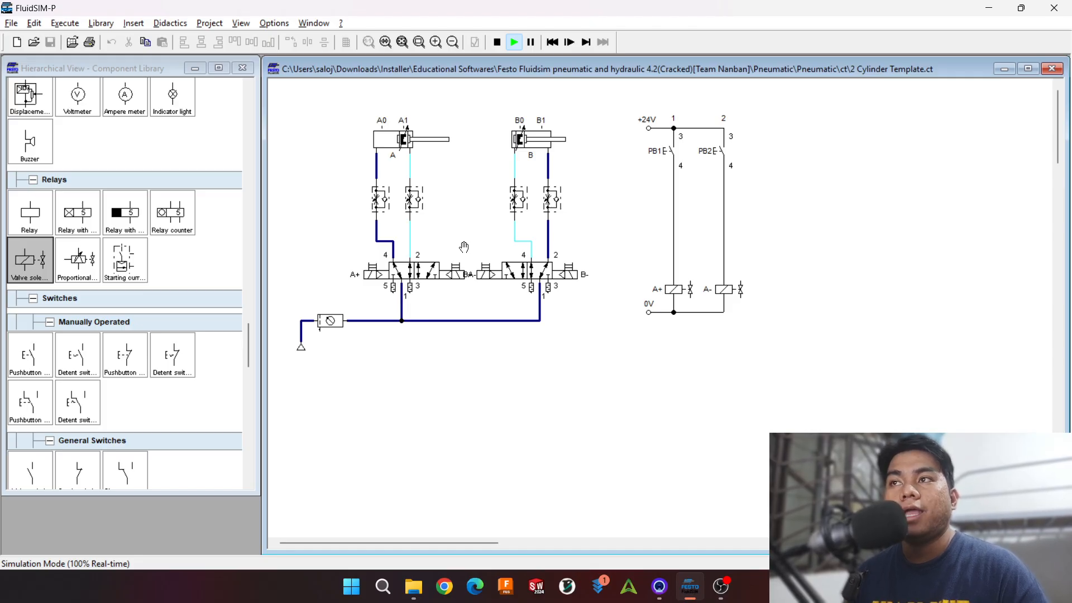
{"action": "left_click", "coordinate": [720, 146]}
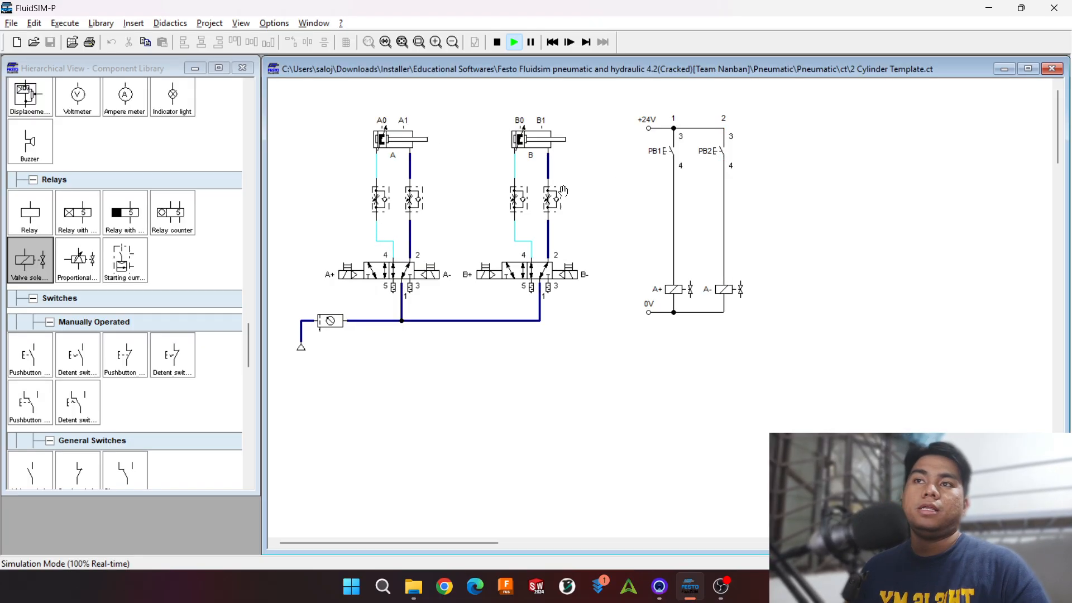
{"action": "left_click", "coordinate": [721, 149]}
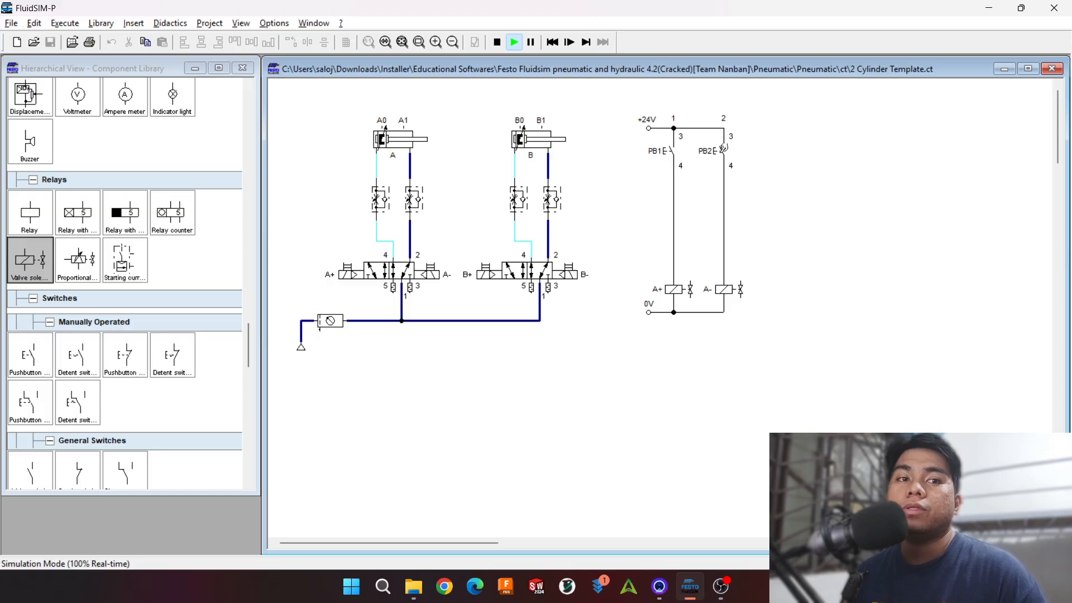
Step: Stop the simulation and replace PB1 with a detent switch wired between the +24V line and solenoid A+
{"action": "left_click", "coordinate": [497, 42]}
{"action": "key", "text": "Delete"}
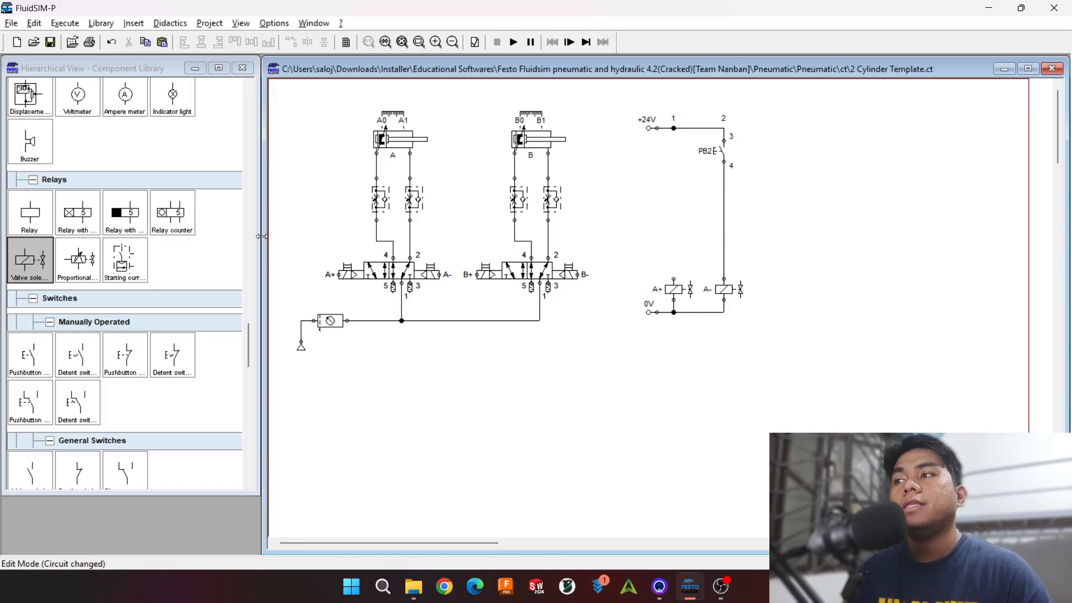
{"action": "left_click_drag", "start_coordinate": [77, 355], "coordinate": [675, 170]}
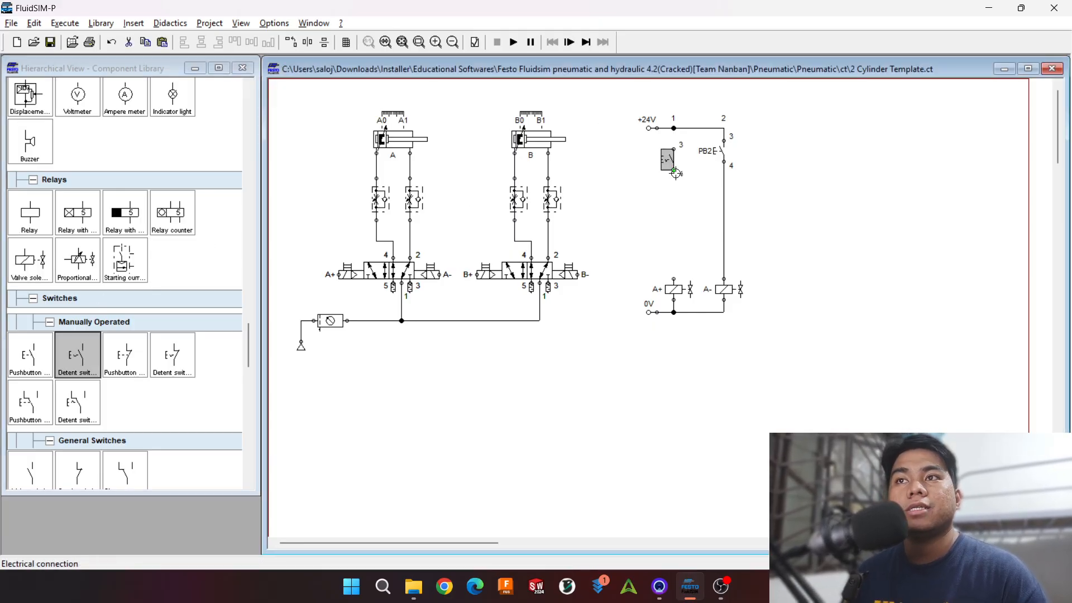
{"action": "left_click_drag", "start_coordinate": [673, 129], "coordinate": [674, 150]}
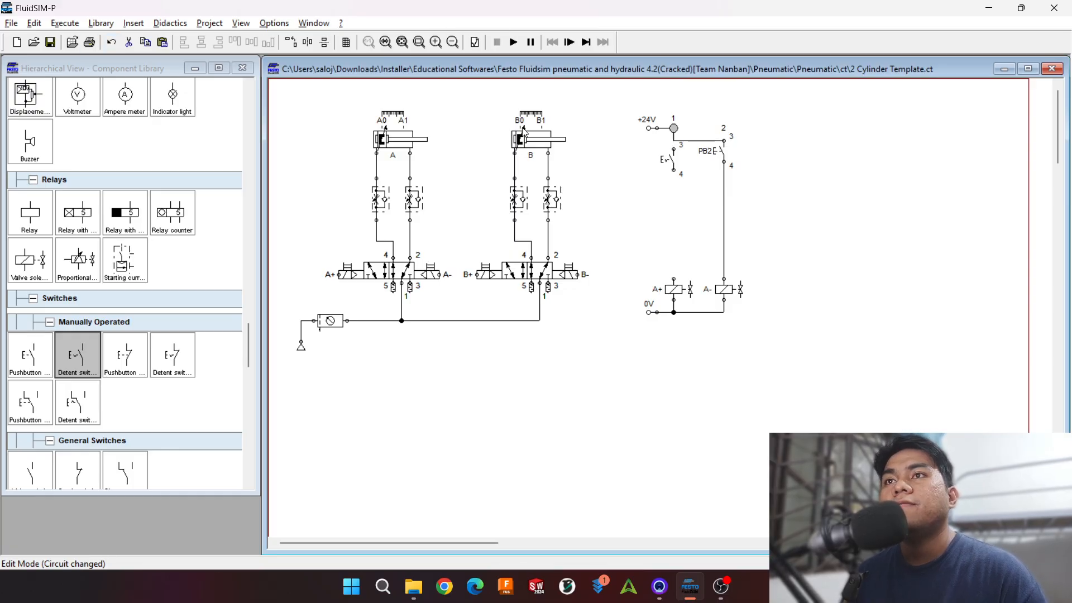
{"action": "left_click_drag", "start_coordinate": [696, 141], "coordinate": [674, 128]}
{"action": "left_click_drag", "start_coordinate": [673, 170], "coordinate": [674, 280]}
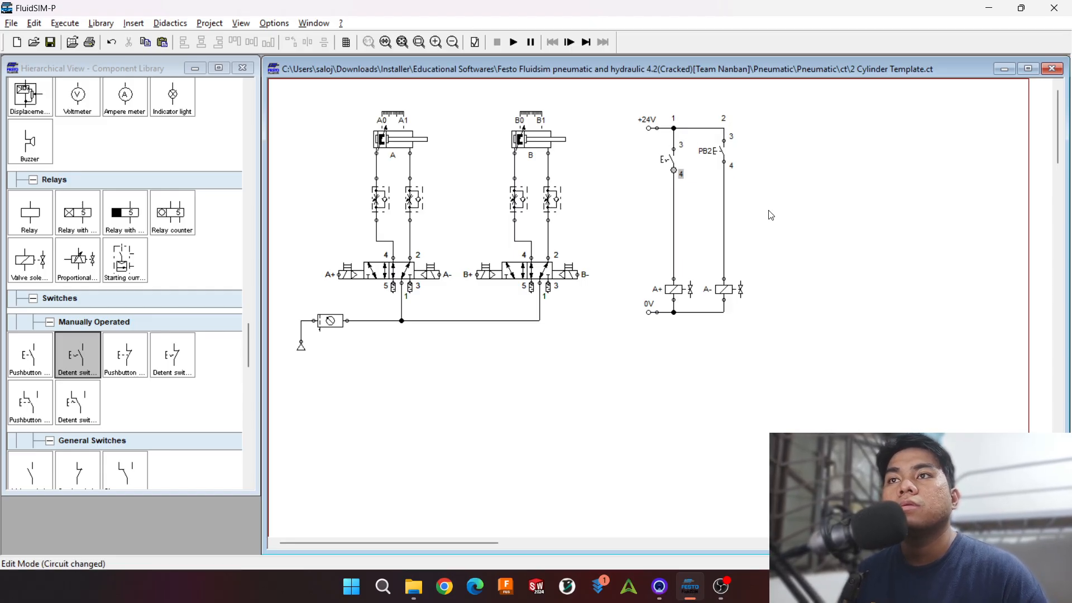
{"action": "left_click_drag", "start_coordinate": [671, 158], "coordinate": [669, 149]}
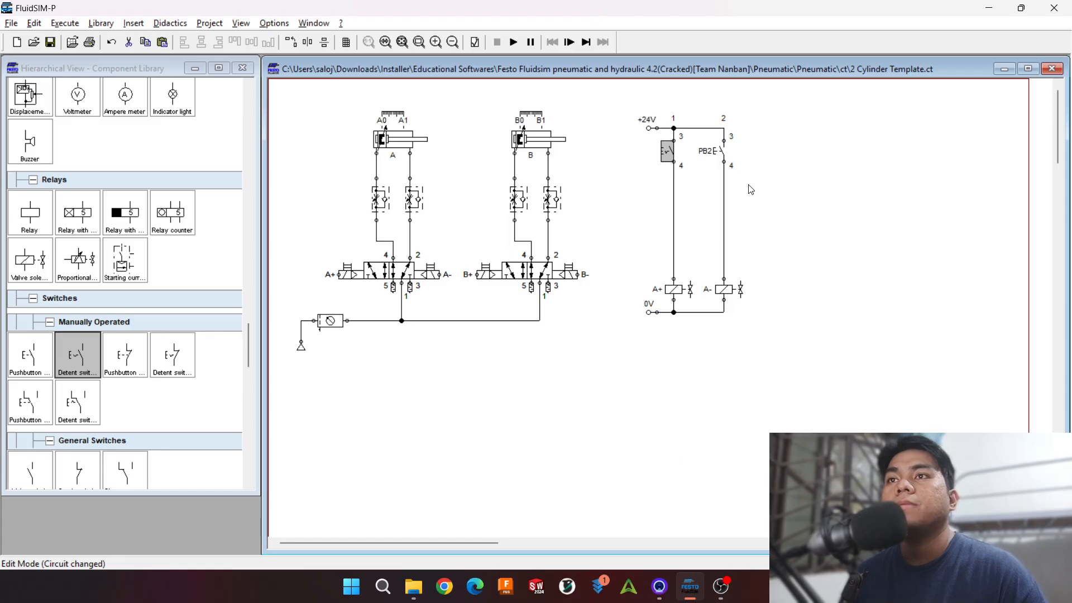
Step: Start the simulation and test cylinder A by actuating PB2 with the detent switch latched, then with it released
{"action": "left_click", "coordinate": [514, 43]}
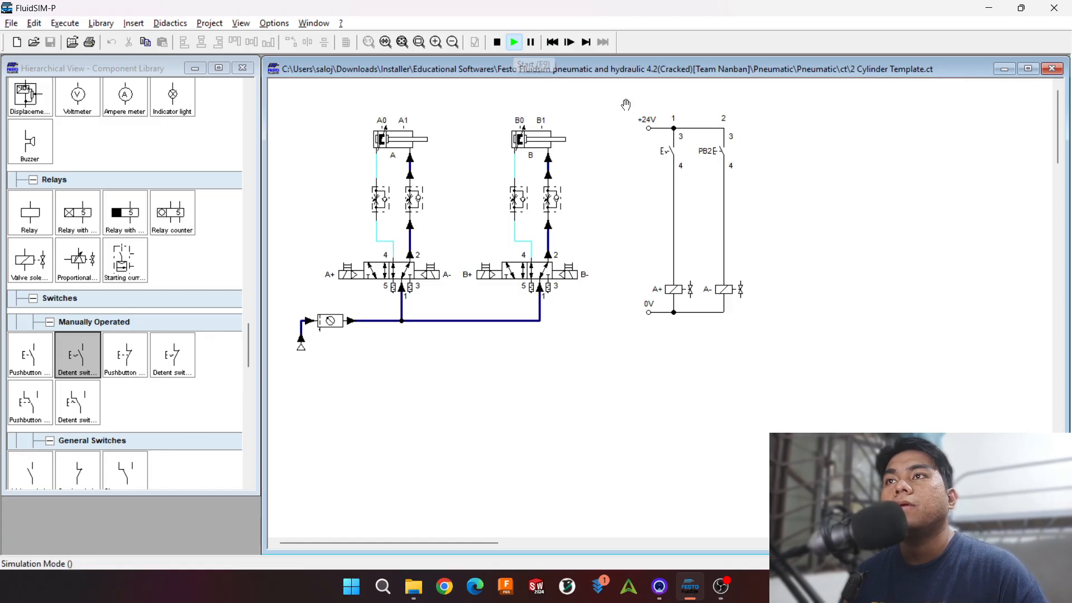
{"action": "left_click", "coordinate": [672, 152]}
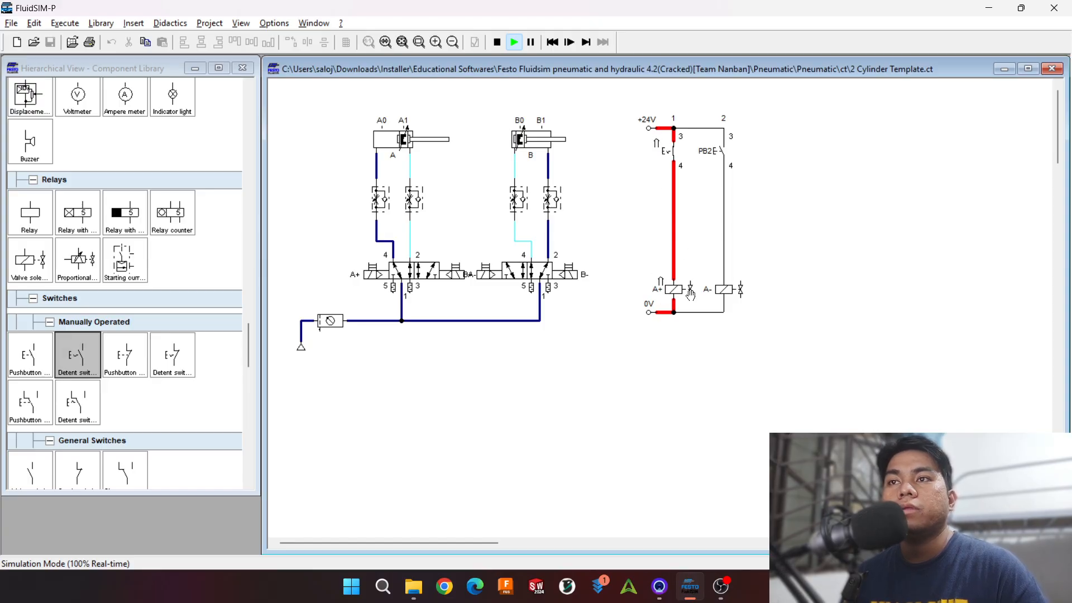
{"action": "left_click", "coordinate": [721, 150]}
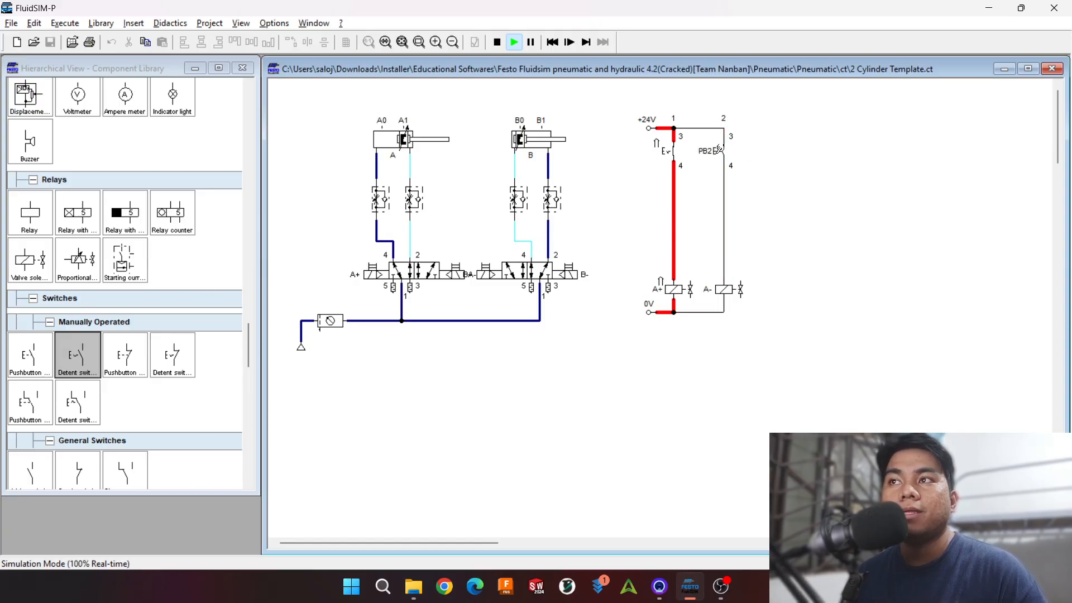
{"action": "left_click", "coordinate": [720, 149]}
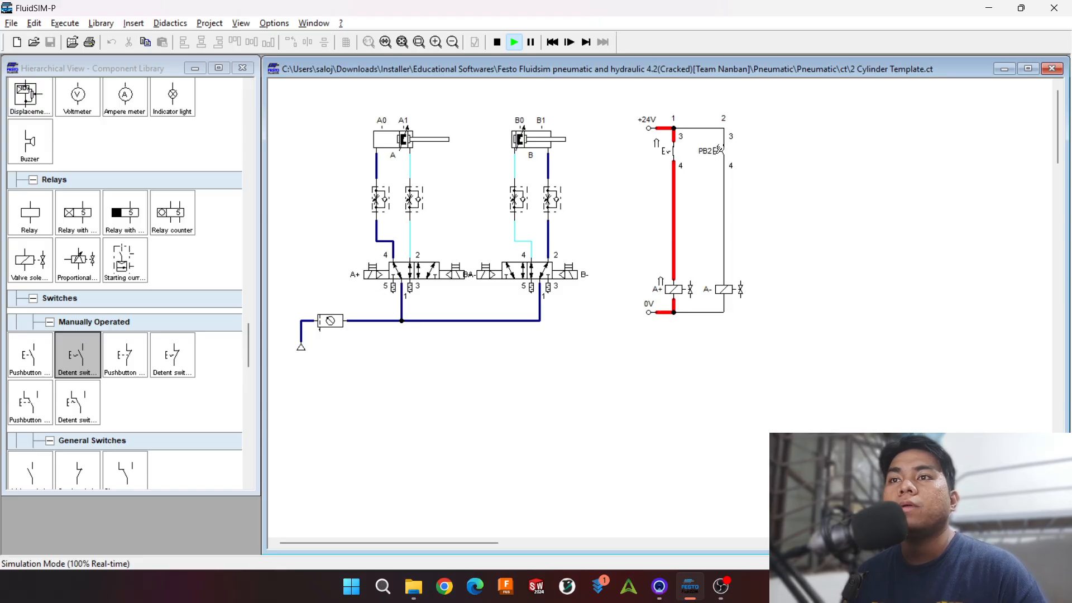
{"action": "left_click", "coordinate": [719, 150]}
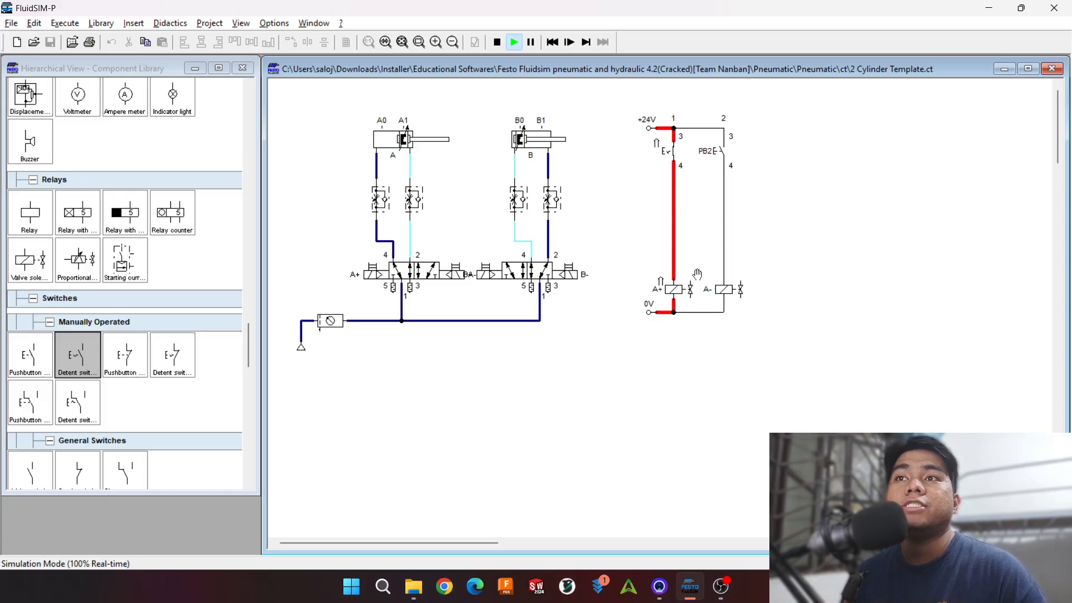
{"action": "left_click", "coordinate": [720, 151]}
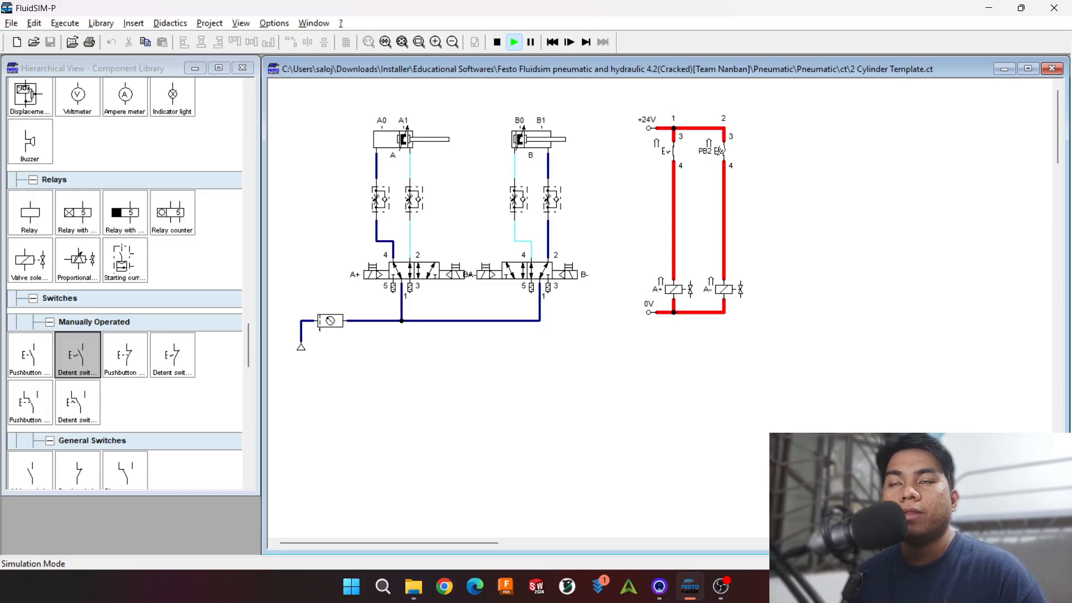
{"action": "left_click", "coordinate": [667, 151]}
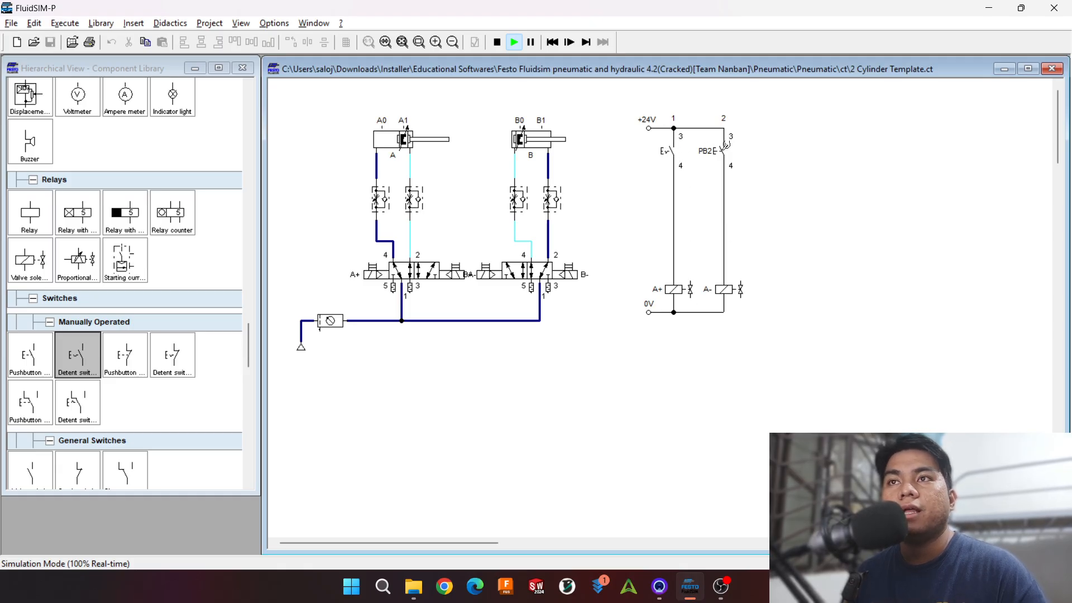
{"action": "left_click", "coordinate": [724, 146]}
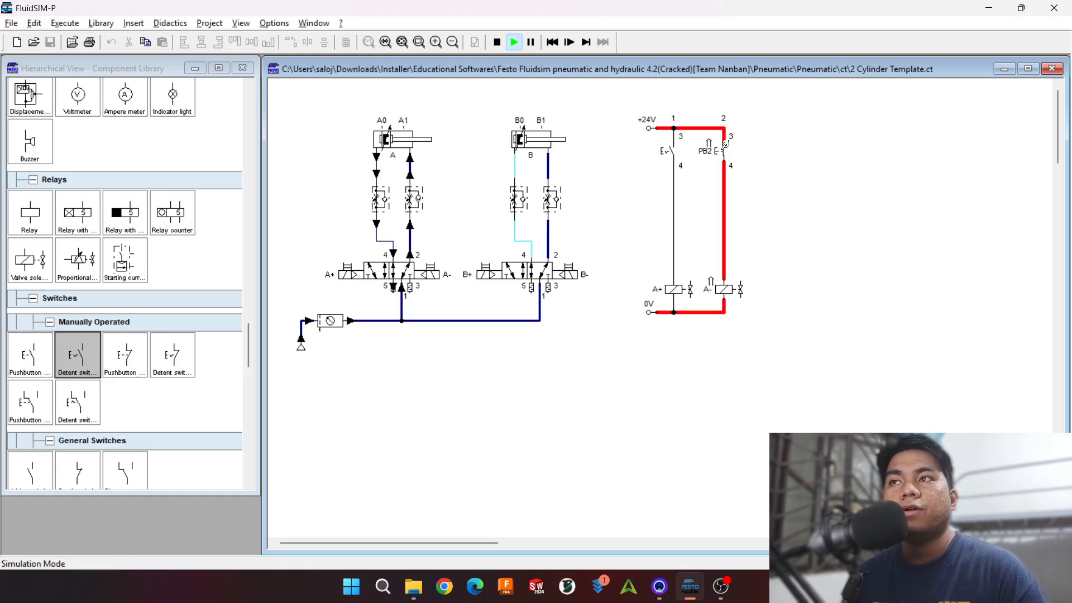
Step: Stop the simulation and delete the whole electrical control circuit beside the two cylinders
{"action": "left_click", "coordinate": [504, 41]}
{"action": "left_click_drag", "start_coordinate": [600, 115], "coordinate": [795, 389]}
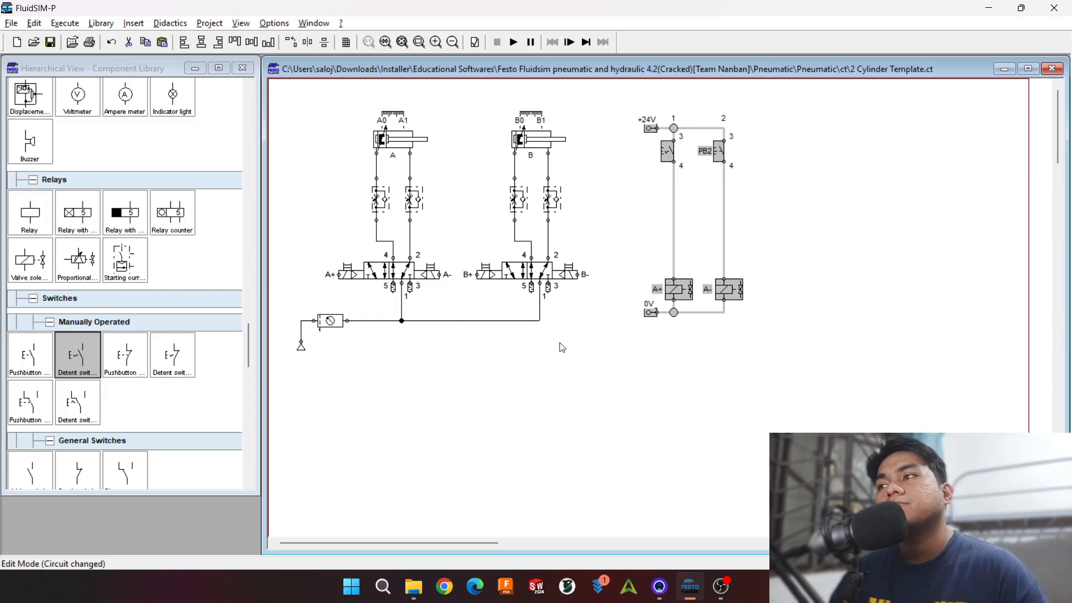
{"action": "scroll", "coordinate": [163, 329], "scroll_direction": "down", "scroll_amount": 3}
{"action": "key", "text": "Delete"}
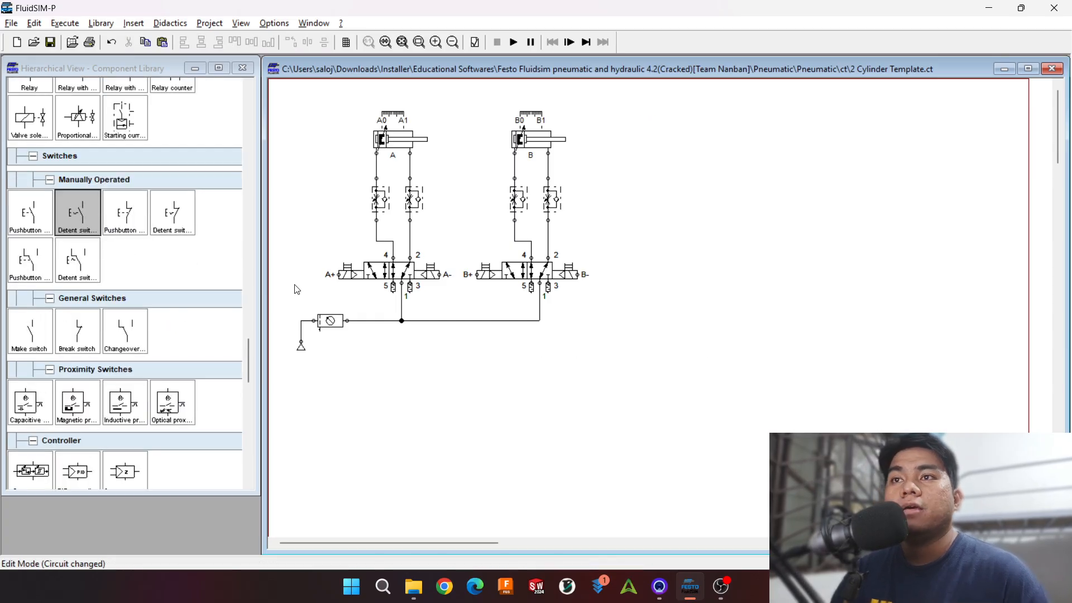
Step: Place a break switch in the empty area beside cylinder B's circuit and label it A0
{"action": "left_click", "coordinate": [183, 250]}
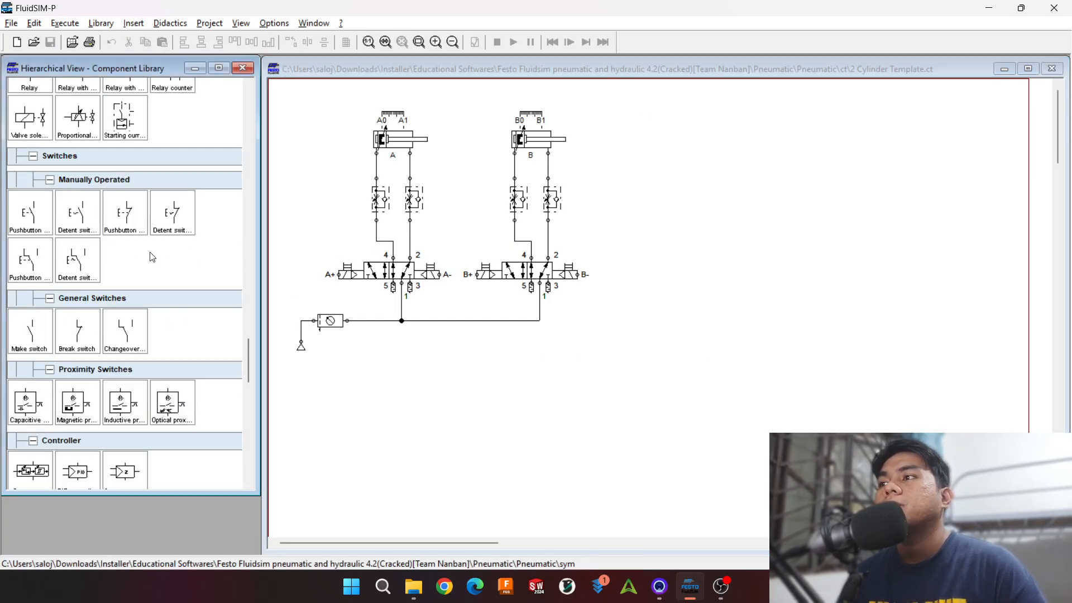
{"action": "scroll", "coordinate": [152, 257], "scroll_direction": "down", "scroll_amount": 3}
{"action": "scroll", "coordinate": [151, 257], "scroll_direction": "up", "scroll_amount": 3}
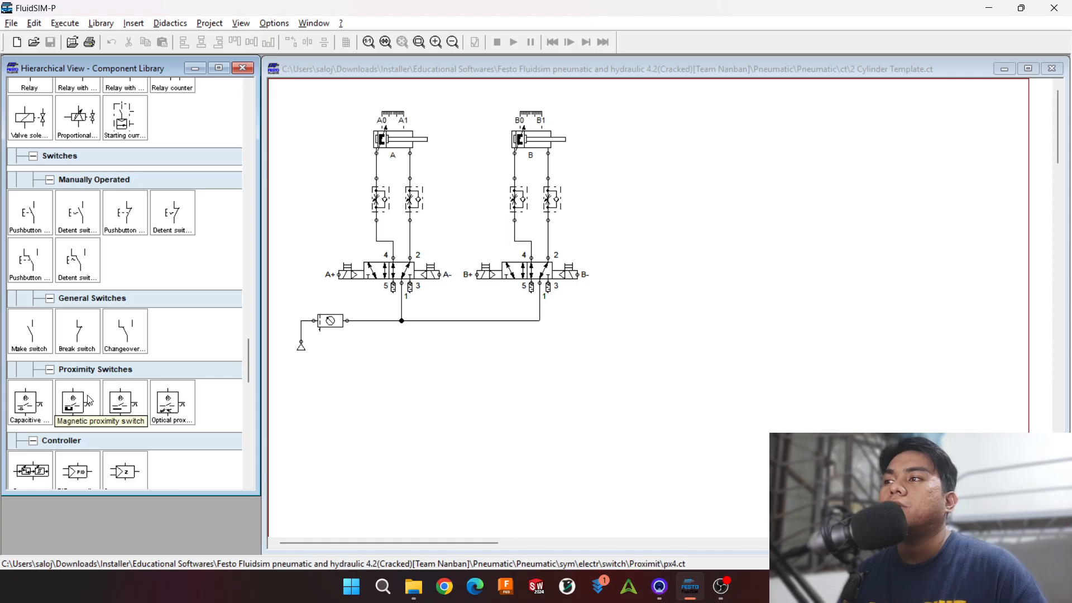
{"action": "scroll", "coordinate": [98, 334], "scroll_direction": "down", "scroll_amount": 1}
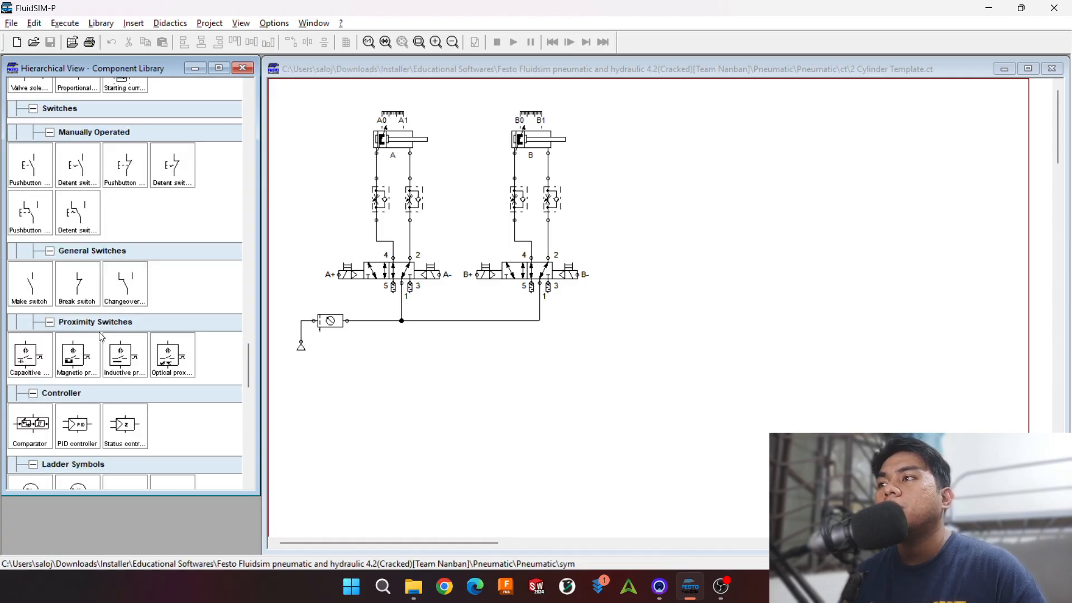
{"action": "left_click_drag", "start_coordinate": [102, 284], "coordinate": [671, 200]}
{"action": "double_click", "coordinate": [671, 199]}
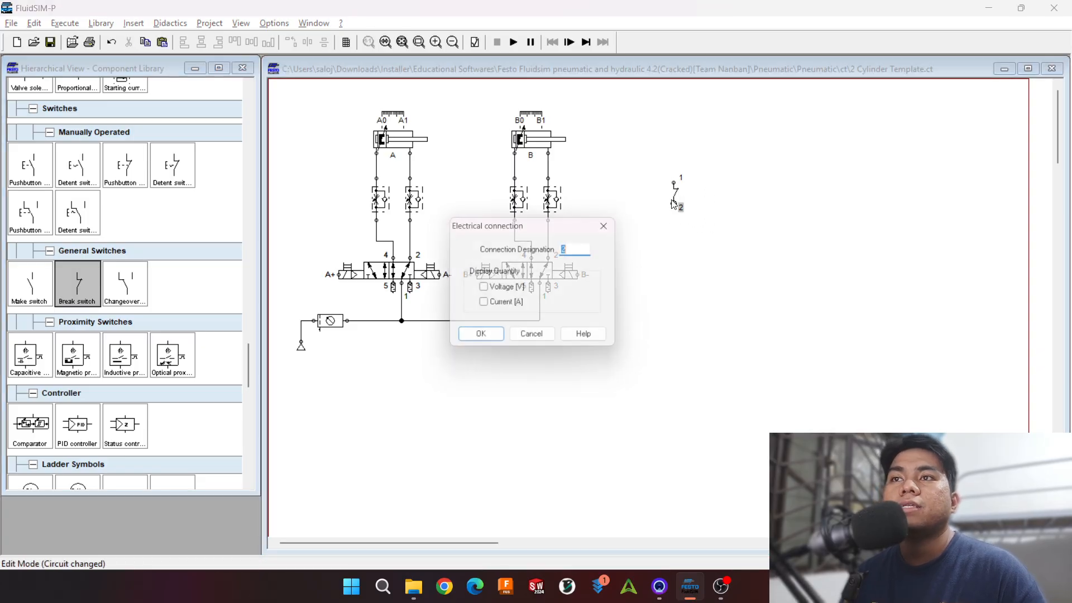
{"action": "key", "text": "Escape"}
{"action": "double_click", "coordinate": [677, 201]}
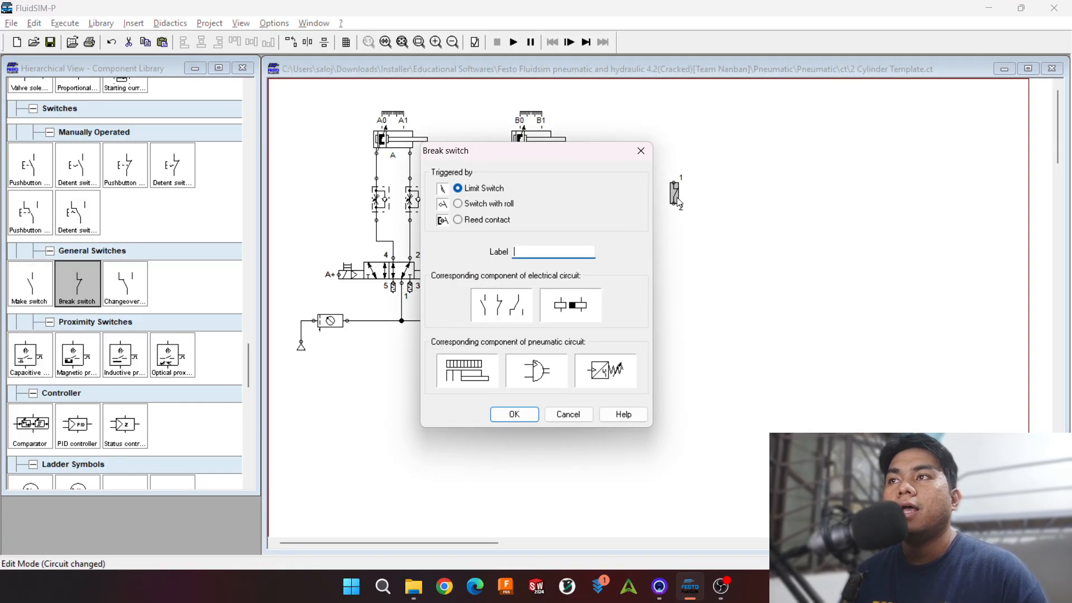
{"action": "type", "text": "A0"}
{"action": "key", "text": "Return"}
{"action": "left_click", "coordinate": [696, 182]}
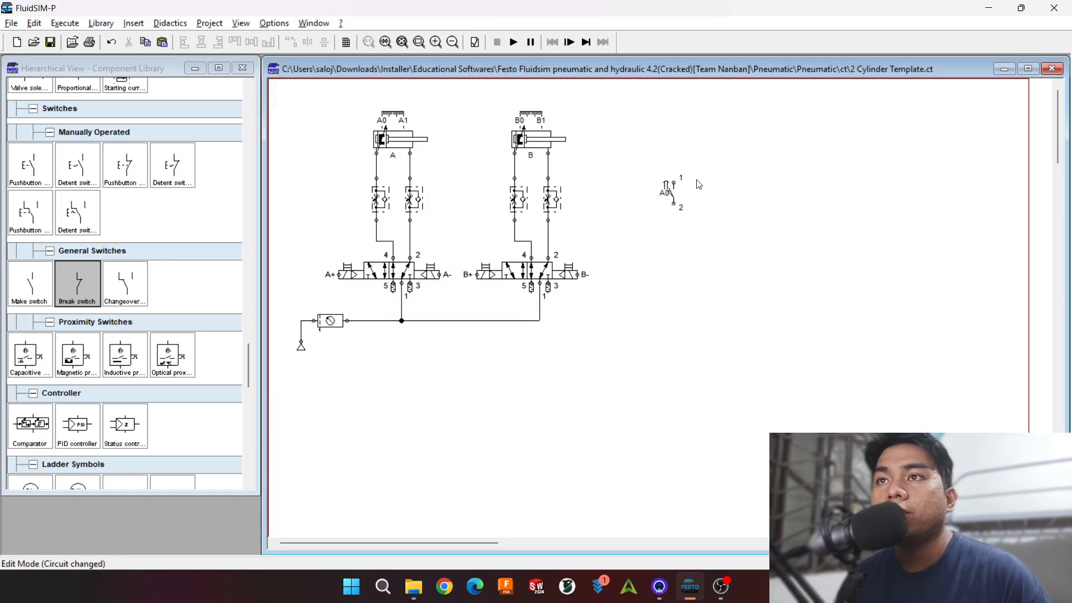
{"action": "scroll", "coordinate": [679, 203], "scroll_direction": "up", "scroll_amount": 2}
{"action": "scroll", "coordinate": [853, 302], "scroll_direction": "down", "scroll_amount": 2}
{"action": "scroll", "coordinate": [838, 285], "scroll_direction": "up", "scroll_amount": 1}
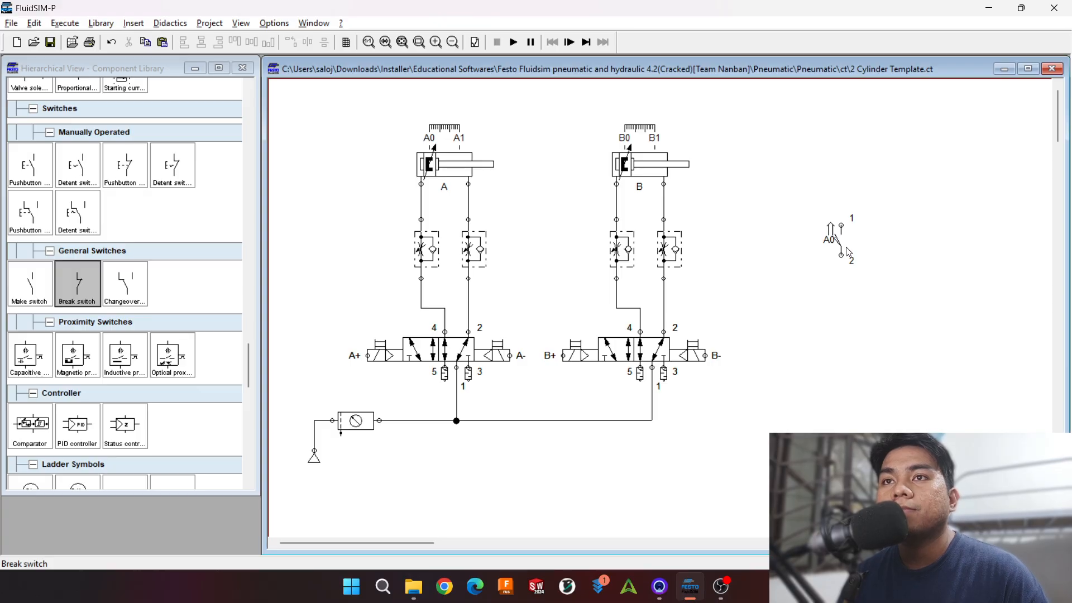
{"action": "scroll", "coordinate": [778, 232], "scroll_direction": "down", "scroll_amount": 1}
{"action": "scroll", "coordinate": [637, 187], "scroll_direction": "up", "scroll_amount": 1}
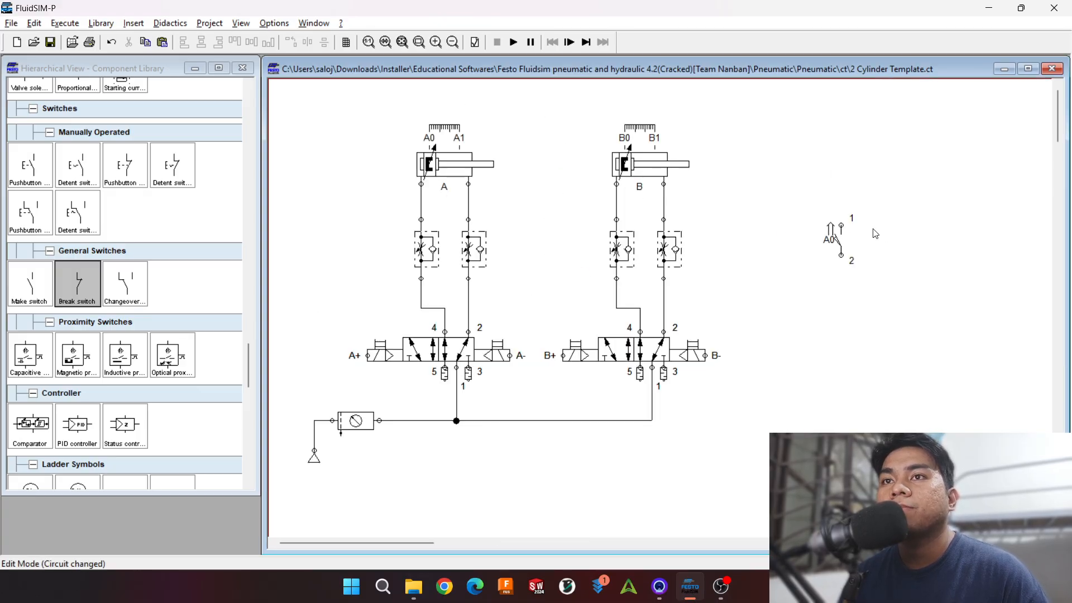
{"action": "scroll", "coordinate": [871, 233], "scroll_direction": "down", "scroll_amount": 1}
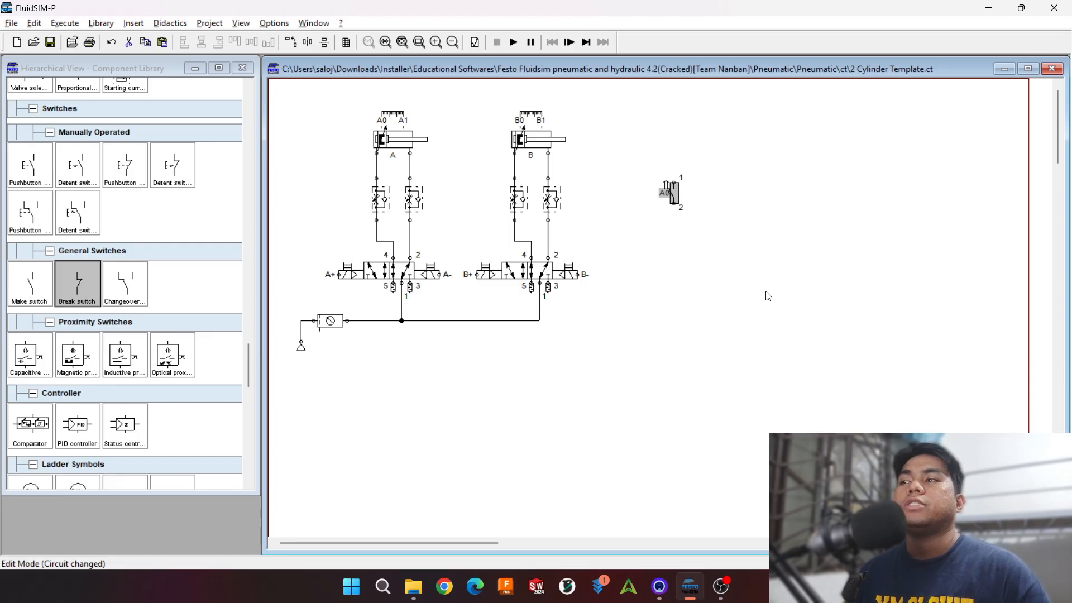
Step: Replace the A0 break switch with a magnetic proximity switch beside cylinder B's circuit
{"action": "key", "text": "Delete"}
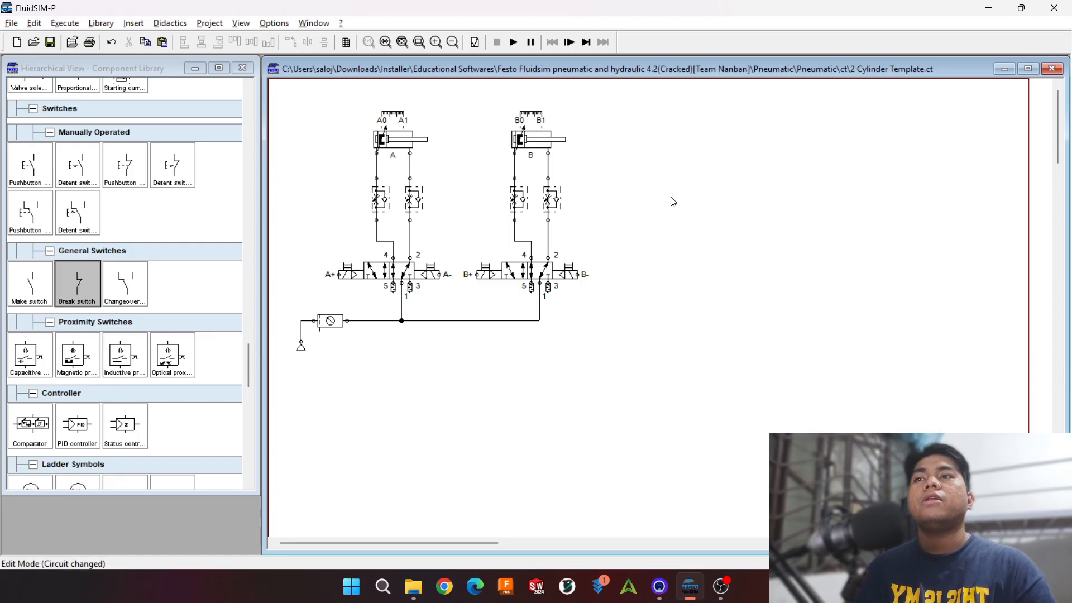
{"action": "left_click_drag", "start_coordinate": [72, 363], "coordinate": [665, 185]}
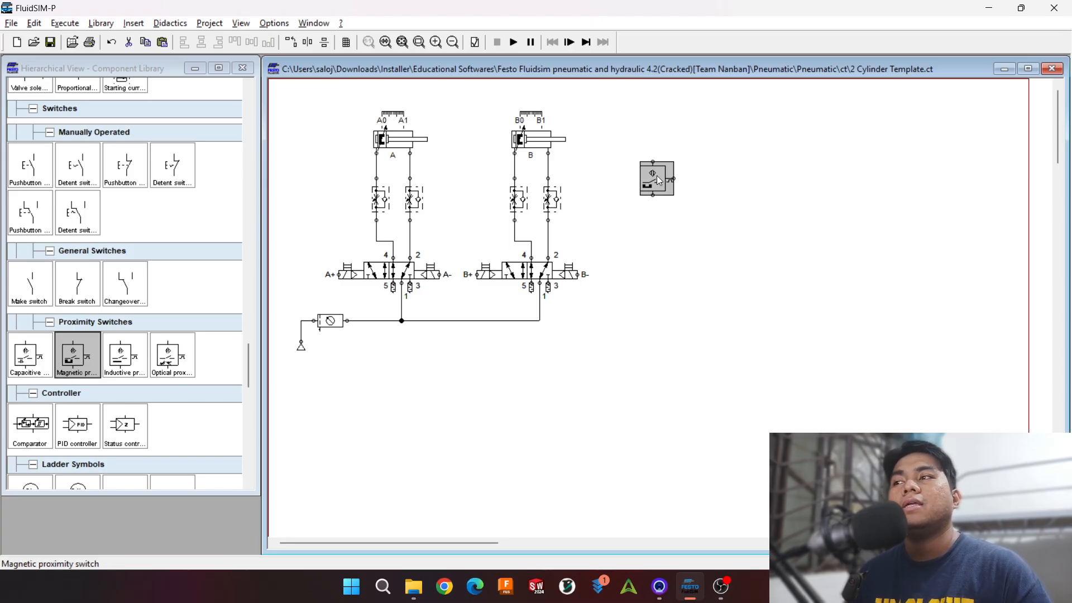
{"action": "left_click", "coordinate": [690, 158]}
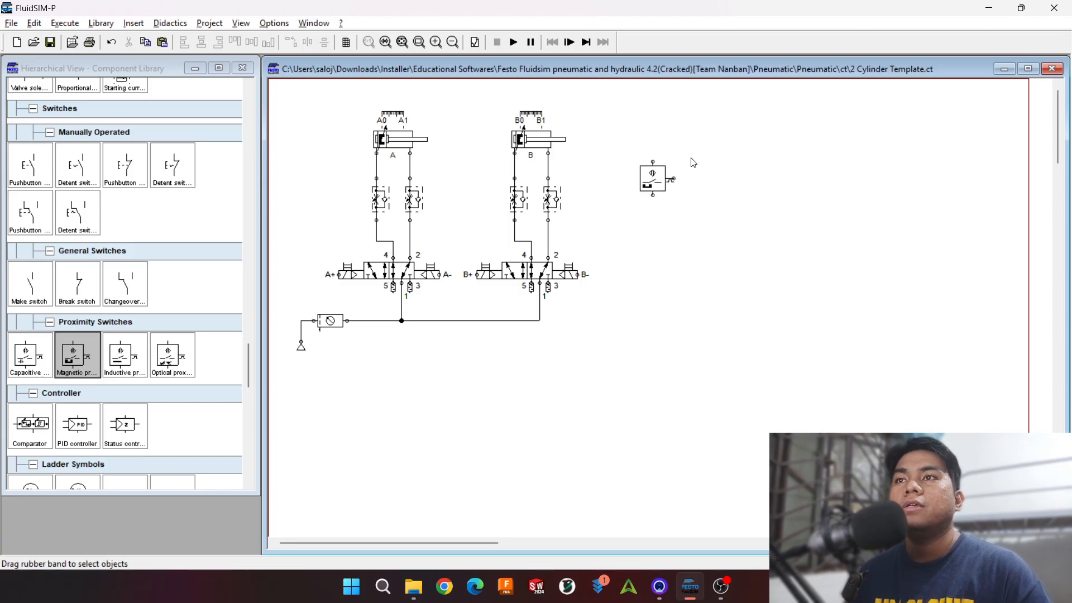
{"action": "left_click", "coordinate": [652, 178]}
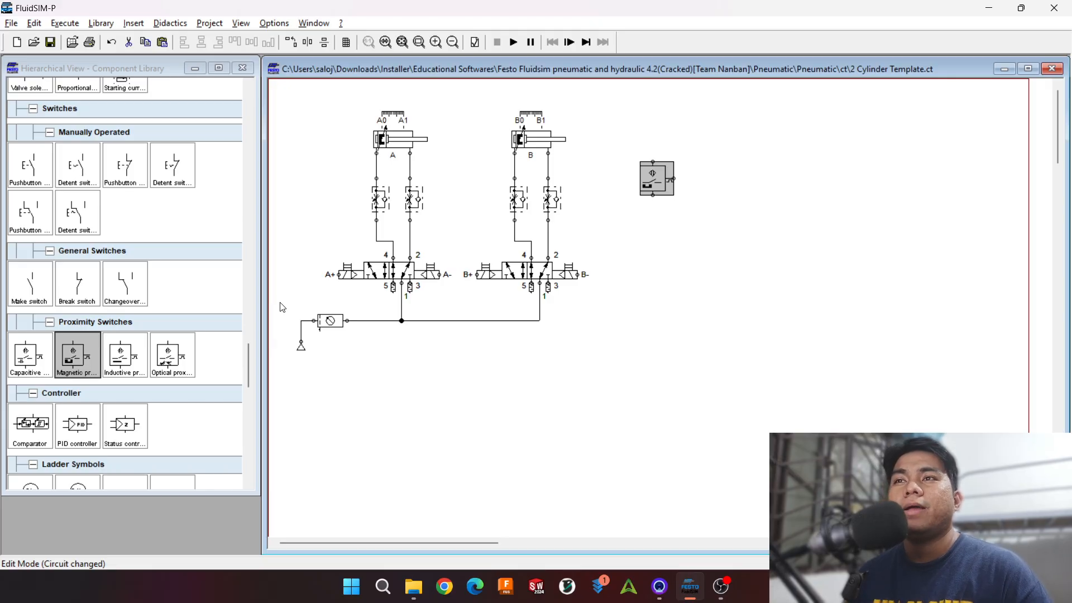
{"action": "left_click", "coordinate": [710, 217]}
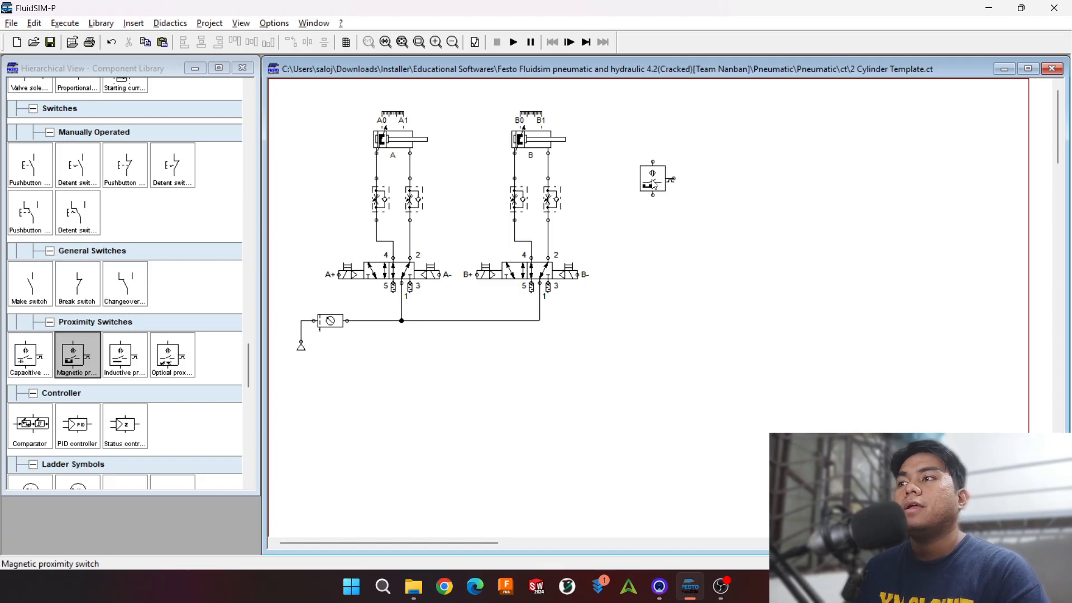
{"action": "left_click_drag", "start_coordinate": [673, 179], "coordinate": [751, 196]}
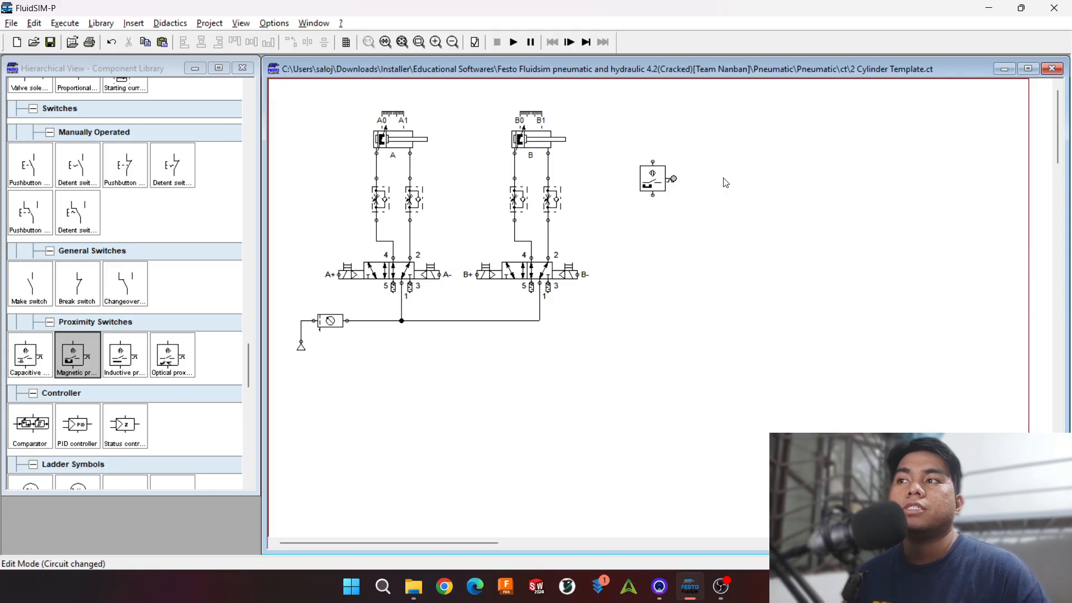
{"action": "left_click", "coordinate": [644, 174]}
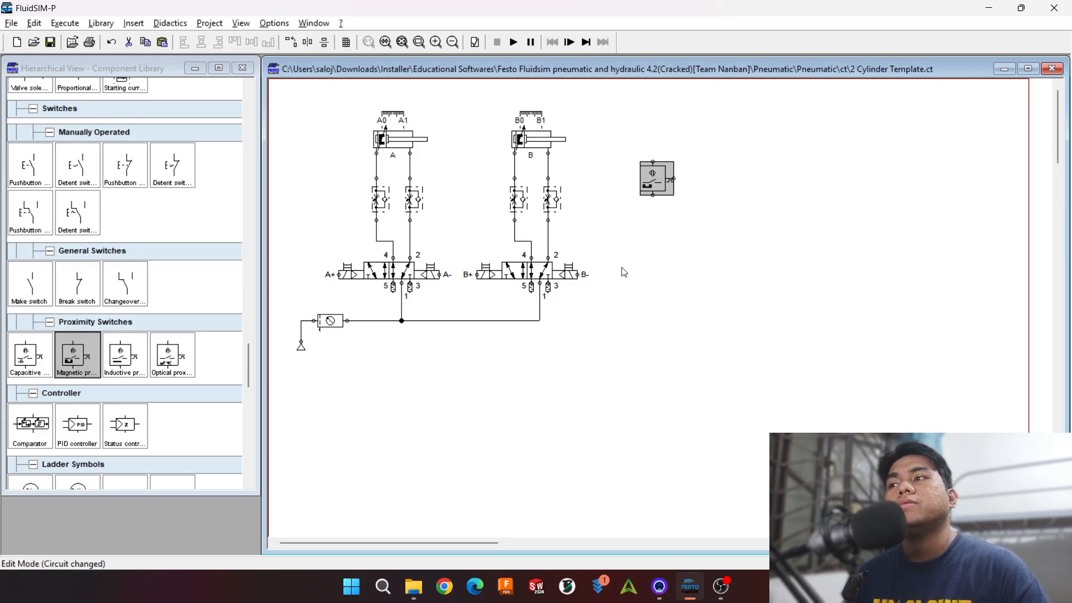
Step: Delete the magnetic proximity switch beside cylinder B's circuit
{"action": "key", "text": "Delete"}
Step: Try out the capacitive, inductive and optical proximity switches below the cylinder circuits, deleting each one after placing it
{"action": "left_click_drag", "start_coordinate": [30, 357], "coordinate": [448, 378]}
{"action": "key", "text": "Delete"}
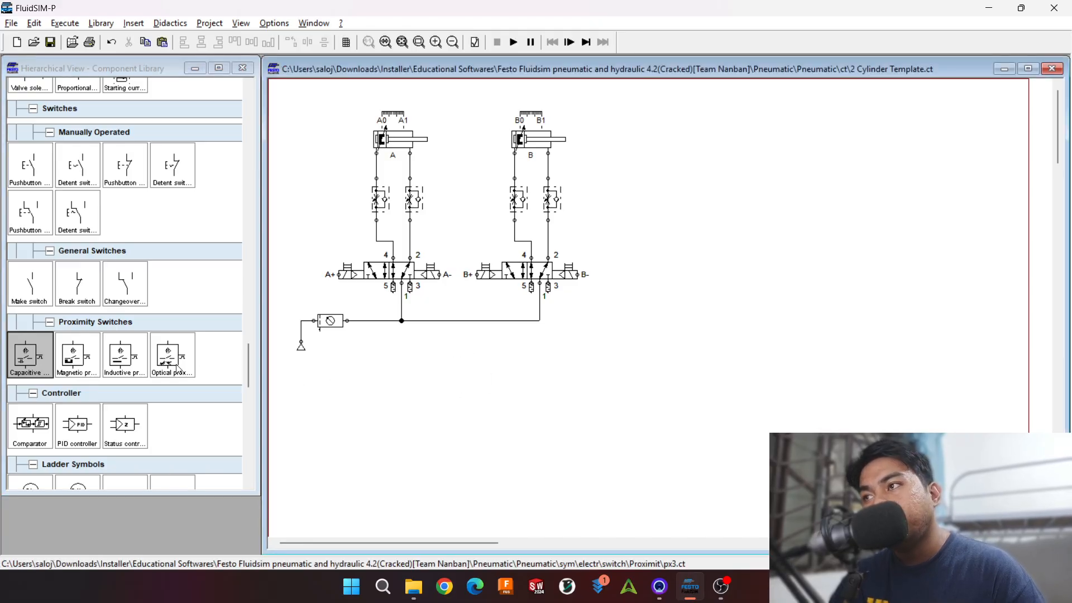
{"action": "left_click", "coordinate": [129, 361]}
{"action": "left_click_drag", "start_coordinate": [56, 360], "coordinate": [487, 391]}
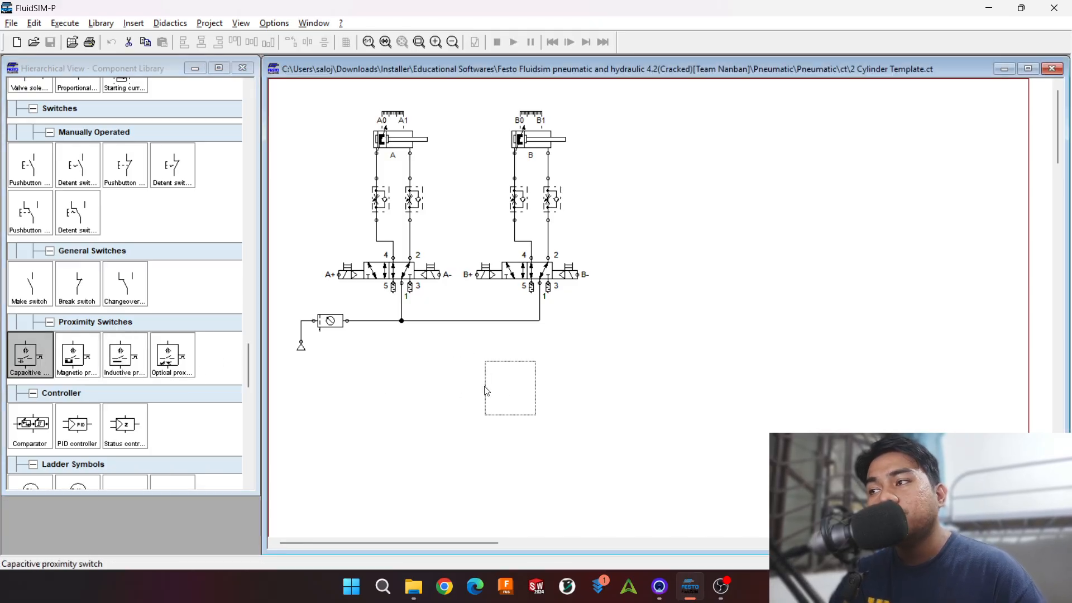
{"action": "key", "text": "Delete"}
{"action": "left_click_drag", "start_coordinate": [131, 362], "coordinate": [463, 387]}
{"action": "key", "text": "Delete"}
{"action": "left_click_drag", "start_coordinate": [172, 362], "coordinate": [592, 407]}
{"action": "key", "text": "Delete"}
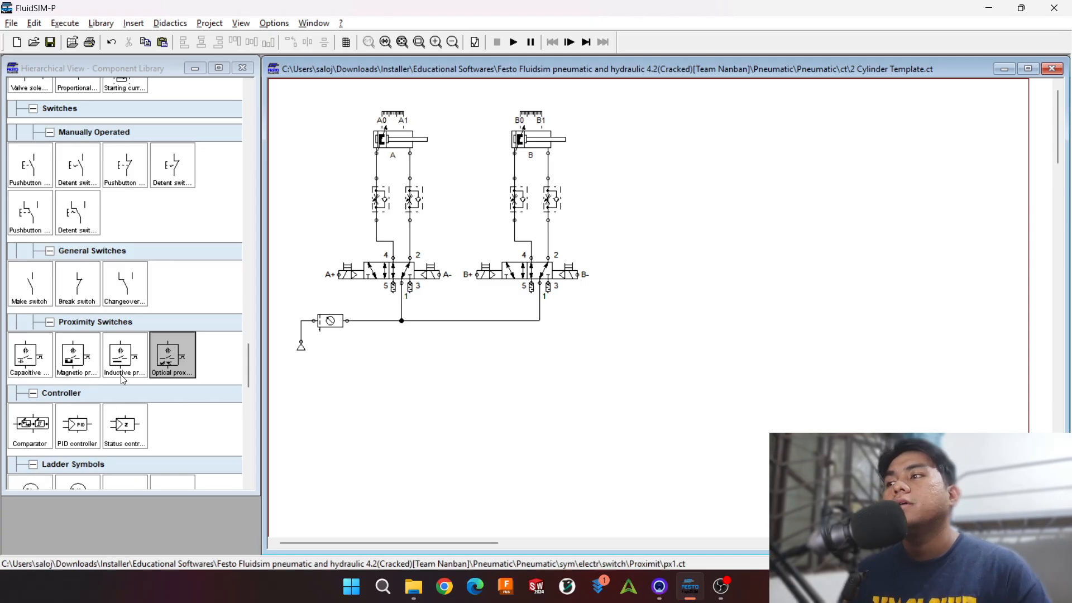
Step: Add a text object in the empty area beside cylinder B and set it to the sequence "A+ B+ A- B-"
{"action": "scroll", "coordinate": [81, 302], "scroll_direction": "down", "scroll_amount": 5}
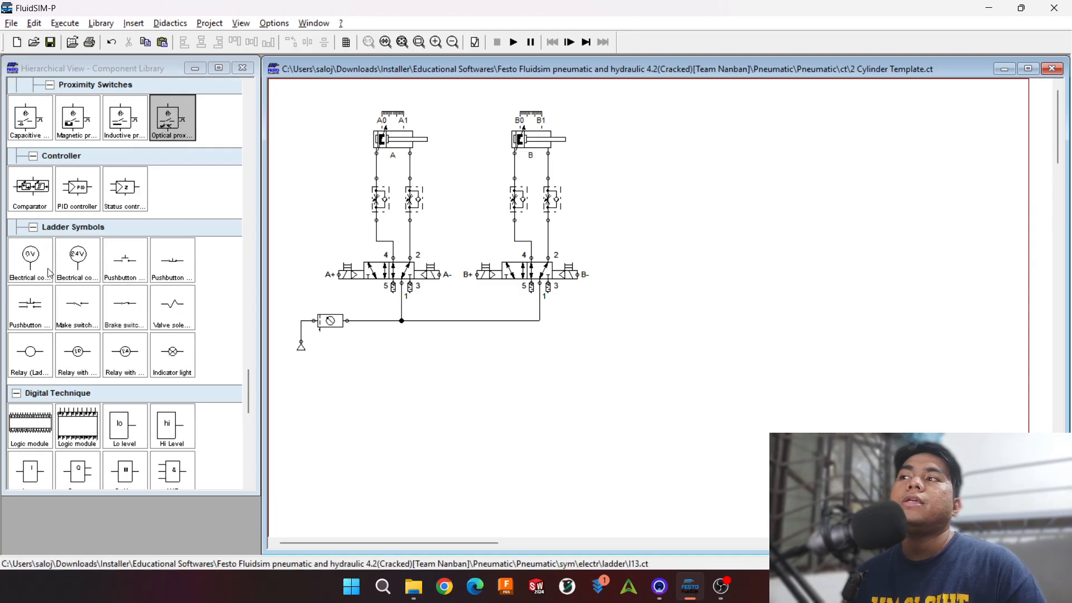
{"action": "scroll", "coordinate": [114, 318], "scroll_direction": "down", "scroll_amount": 10}
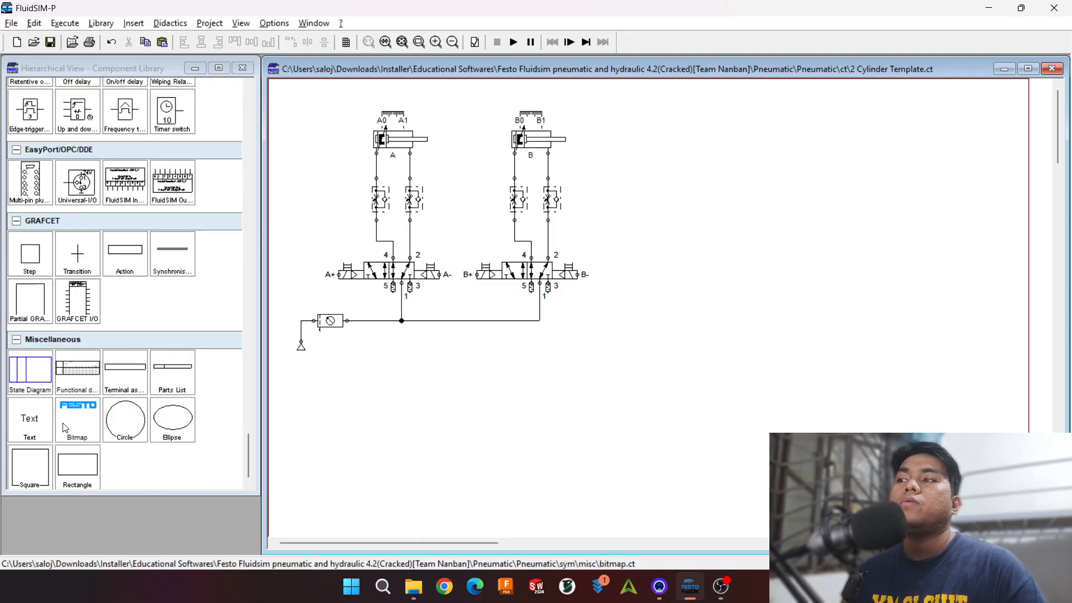
{"action": "left_click_drag", "start_coordinate": [30, 421], "coordinate": [649, 120]}
{"action": "double_click", "coordinate": [651, 119]}
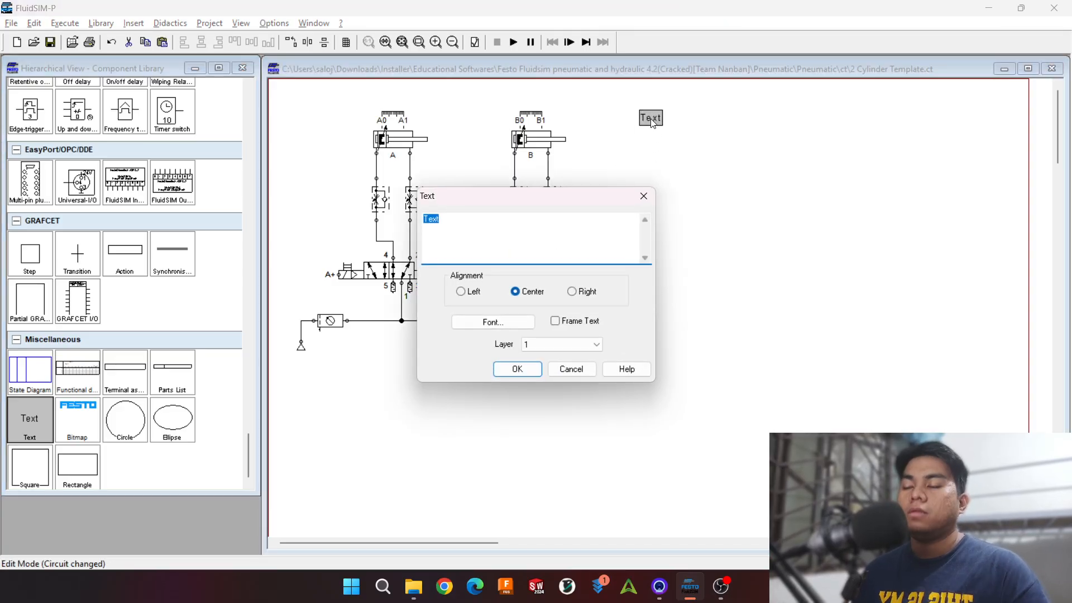
{"action": "type", "text": "A"}
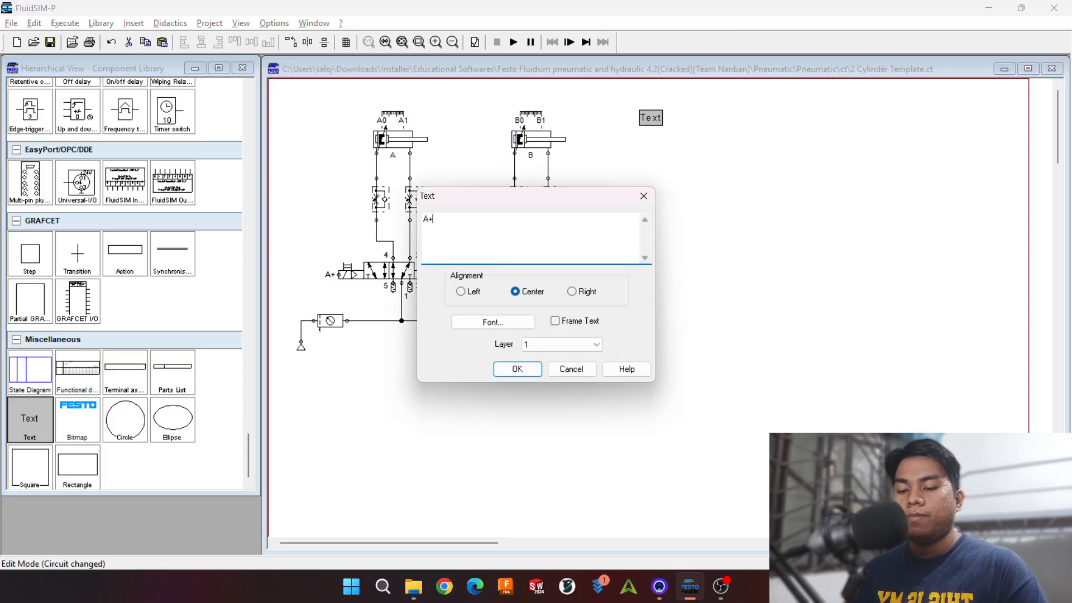
{"action": "type", "text": "+ B"}
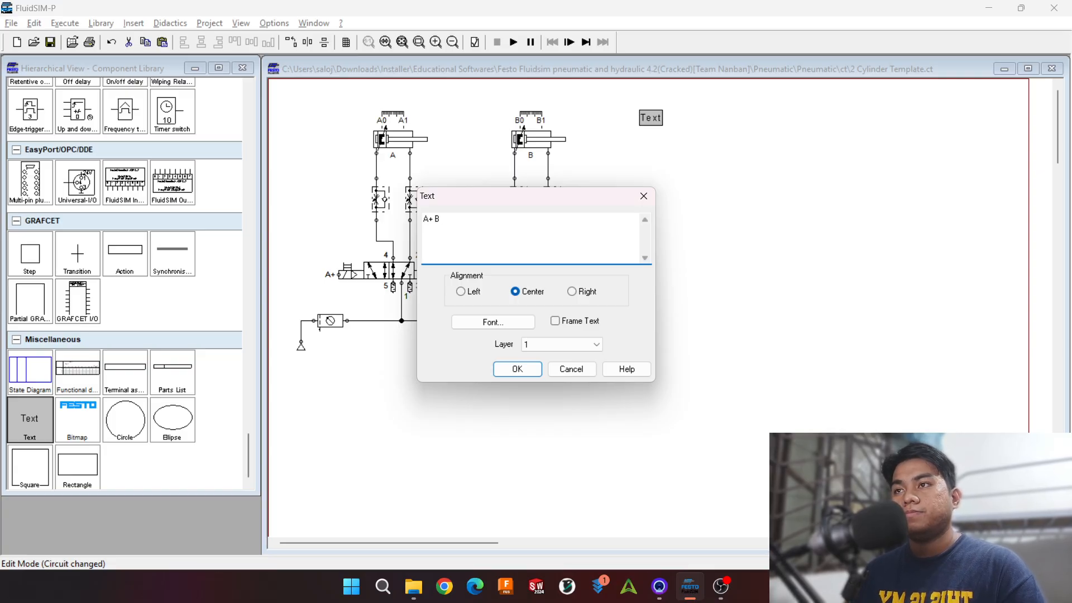
{"action": "type", "text": "+ A"}
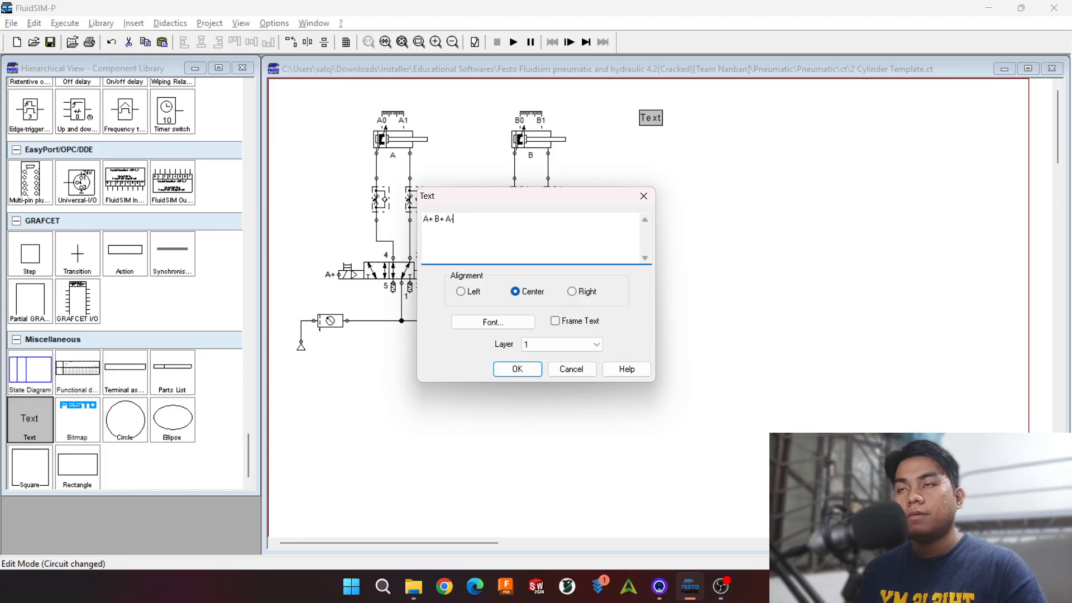
{"action": "type", "text": "- B-"}
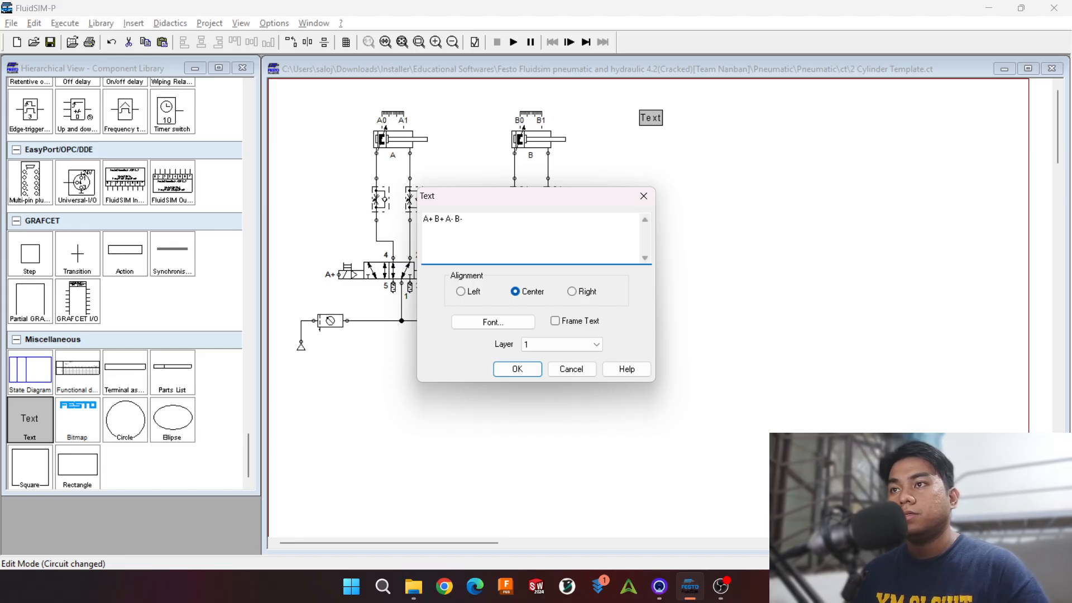
{"action": "left_click", "coordinate": [455, 218]}
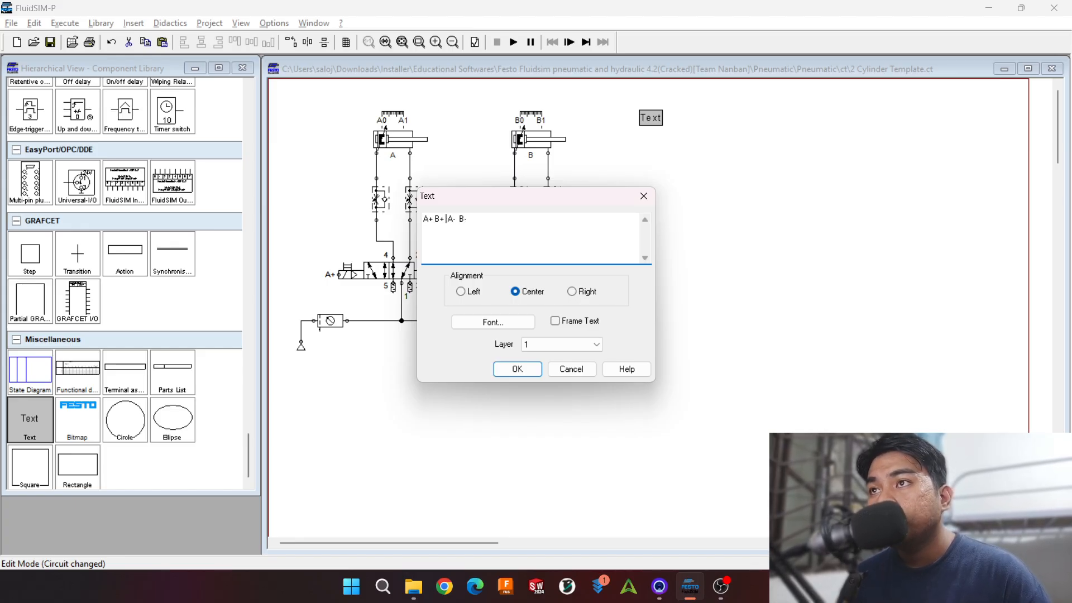
{"action": "key", "text": "Return"}
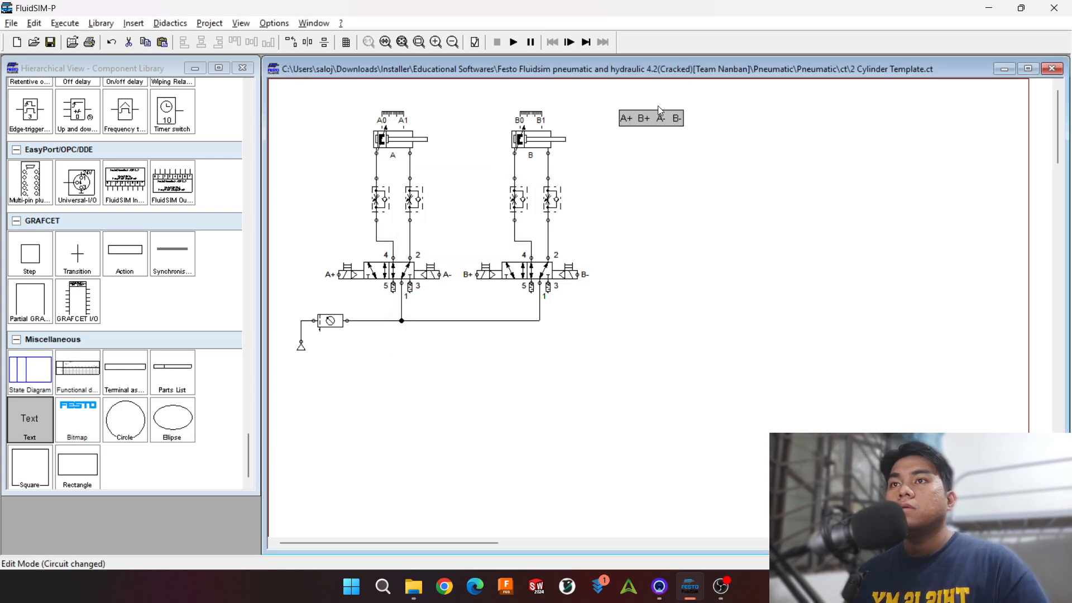
Step: Reposition the A+ B+ A- B- sequence text in the free area beside cylinder B, level with the cylinder
{"action": "left_click", "coordinate": [698, 158]}
{"action": "left_click_drag", "start_coordinate": [654, 116], "coordinate": [684, 116]}
{"action": "scroll", "coordinate": [695, 135], "scroll_direction": "up", "scroll_amount": 1}
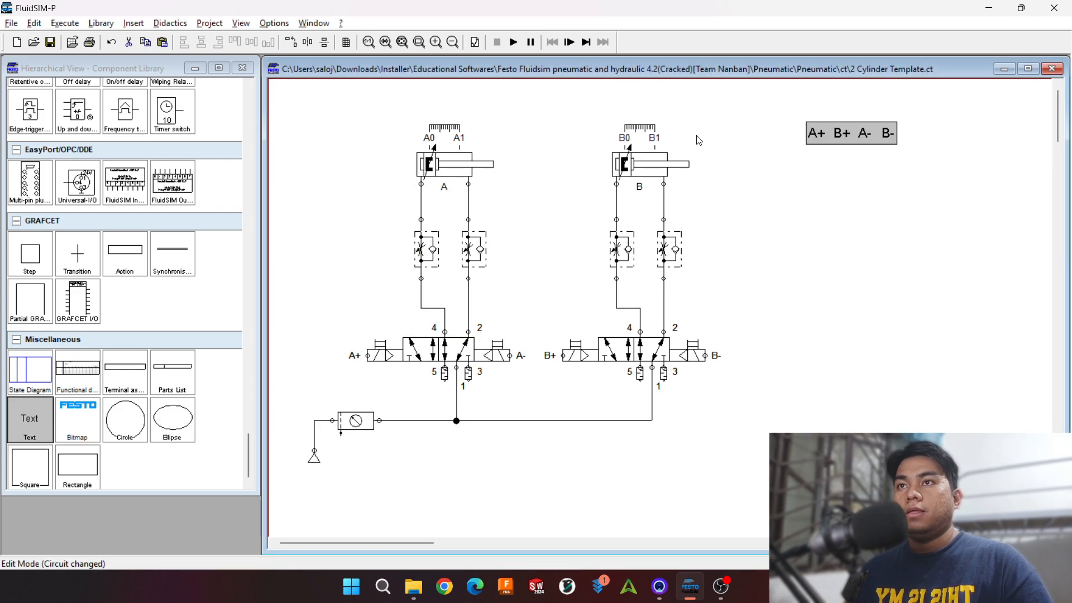
{"action": "scroll", "coordinate": [819, 182], "scroll_direction": "down", "scroll_amount": 1}
{"action": "scroll", "coordinate": [834, 199], "scroll_direction": "up", "scroll_amount": 1}
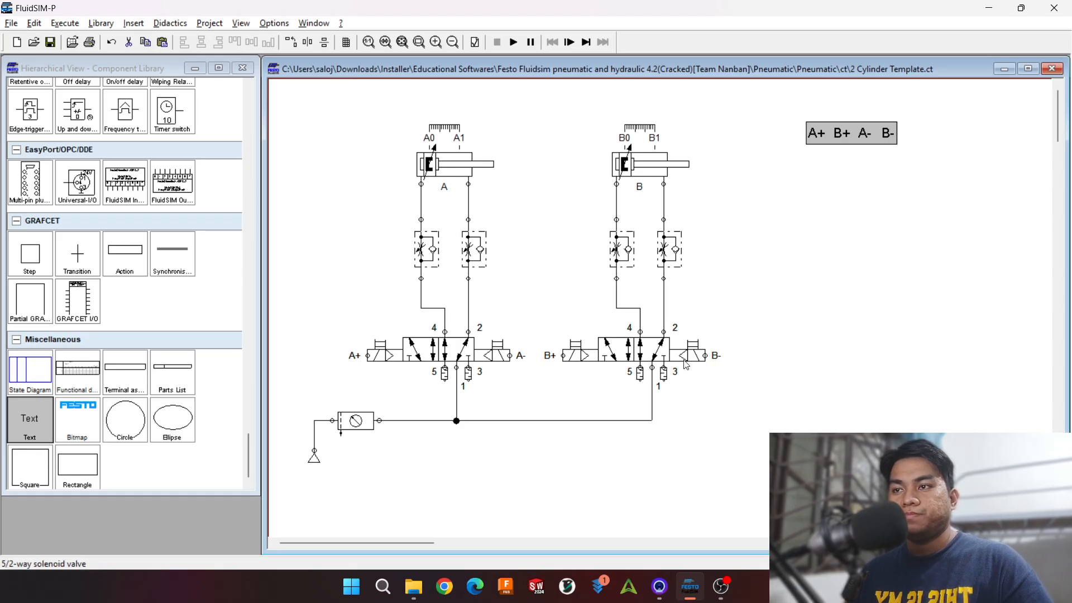
{"action": "left_click_drag", "start_coordinate": [389, 543], "coordinate": [431, 536]}
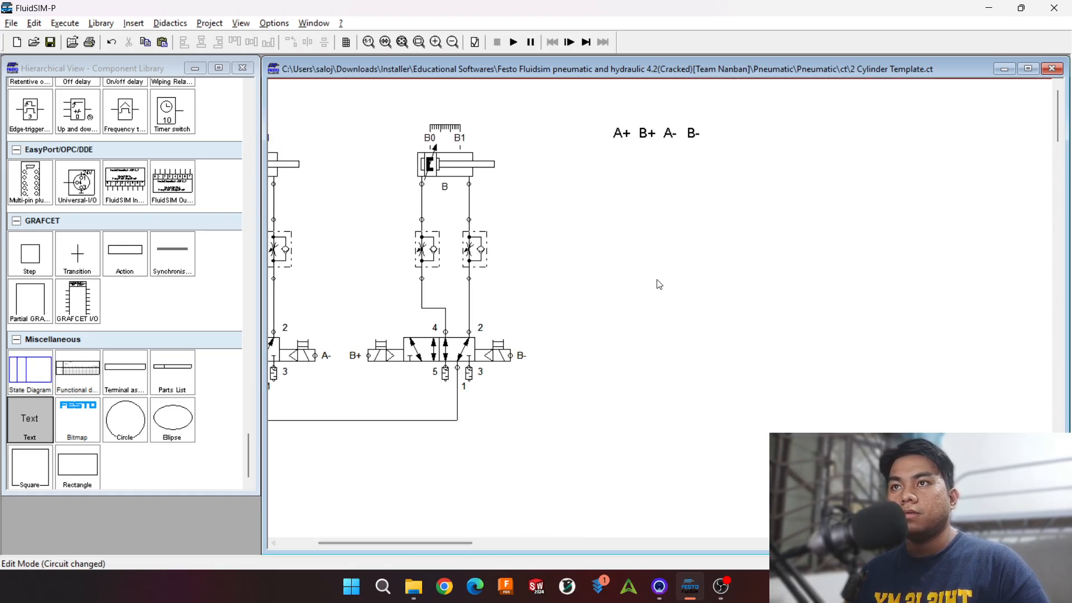
{"action": "left_click_drag", "start_coordinate": [678, 135], "coordinate": [669, 175]}
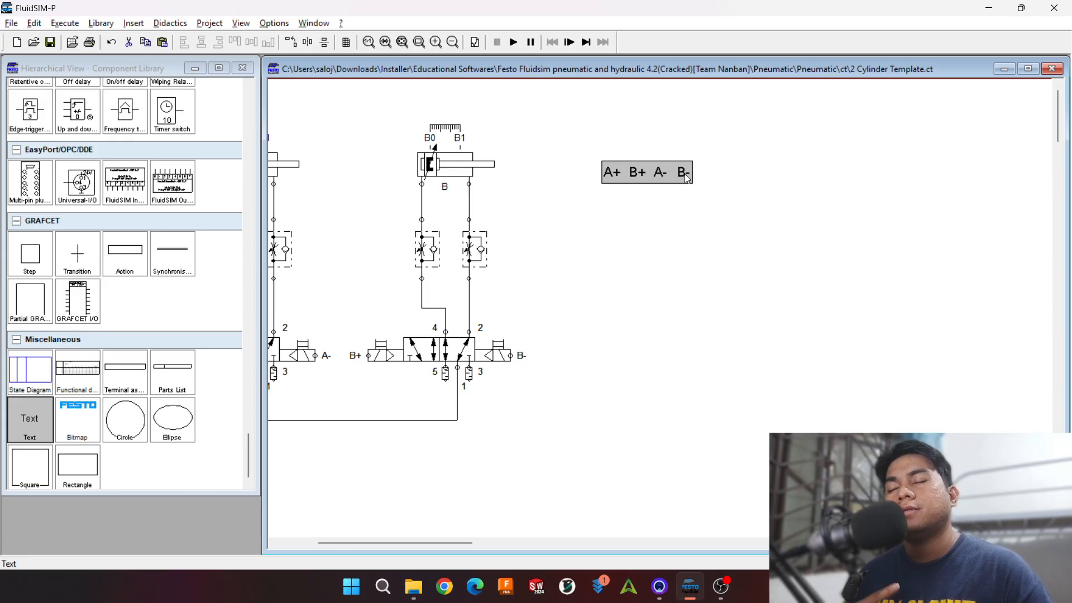
{"action": "left_click_drag", "start_coordinate": [667, 178], "coordinate": [641, 168]}
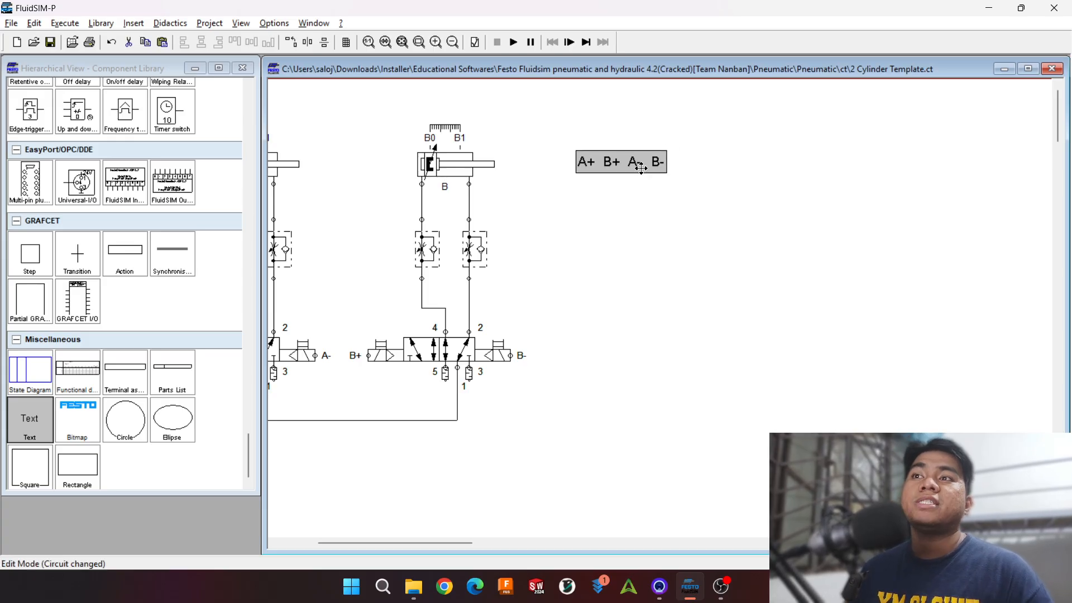
{"action": "left_click", "coordinate": [684, 211]}
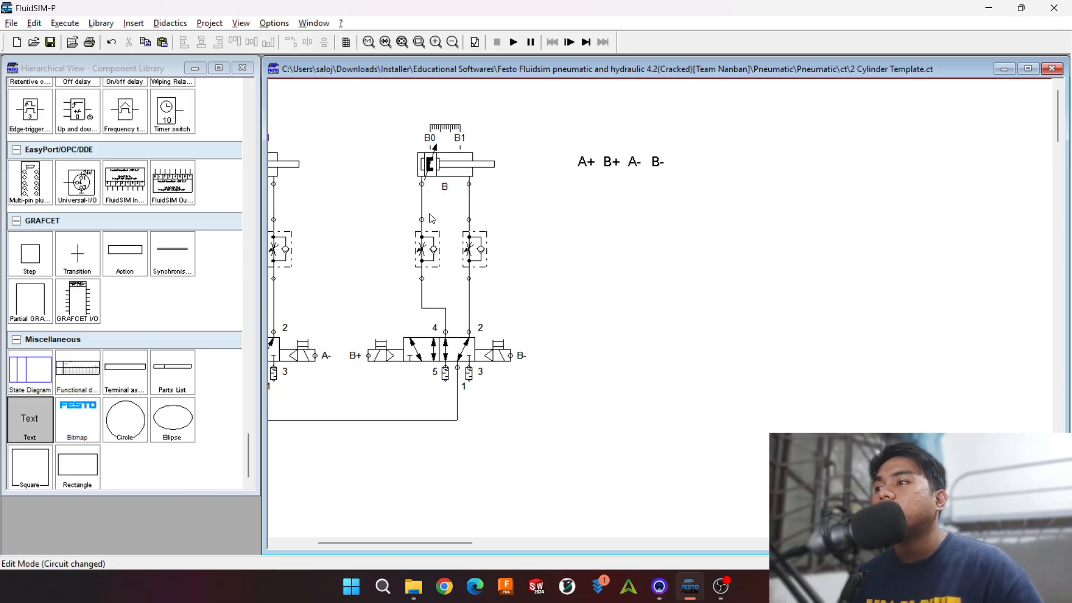
Step: Add a text label reading PB1 just below and before the A+ term of the sequence
{"action": "left_click_drag", "start_coordinate": [54, 418], "coordinate": [564, 186]}
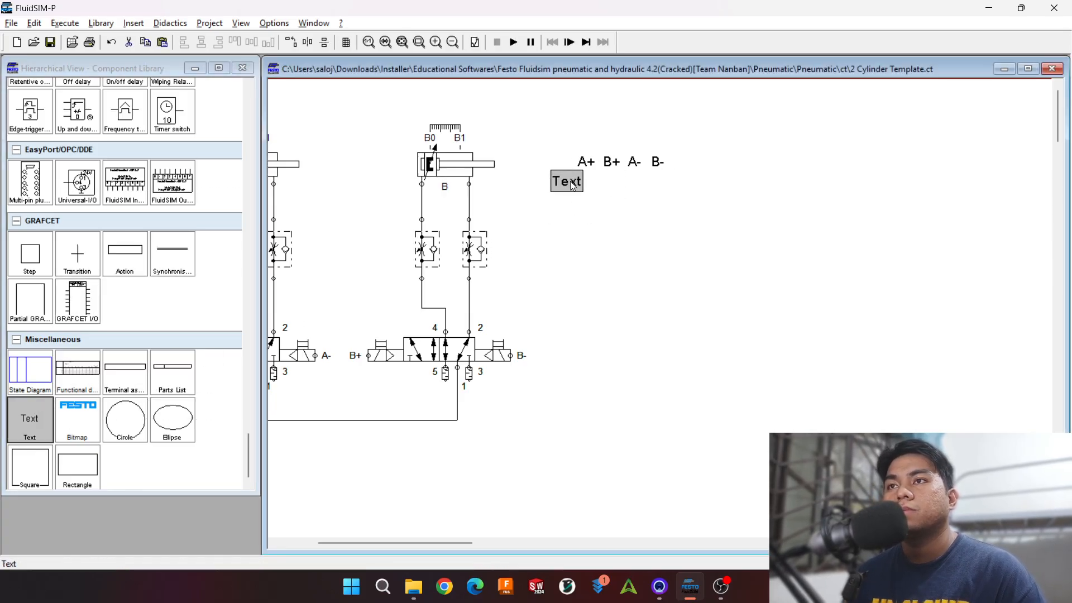
{"action": "double_click", "coordinate": [580, 185]}
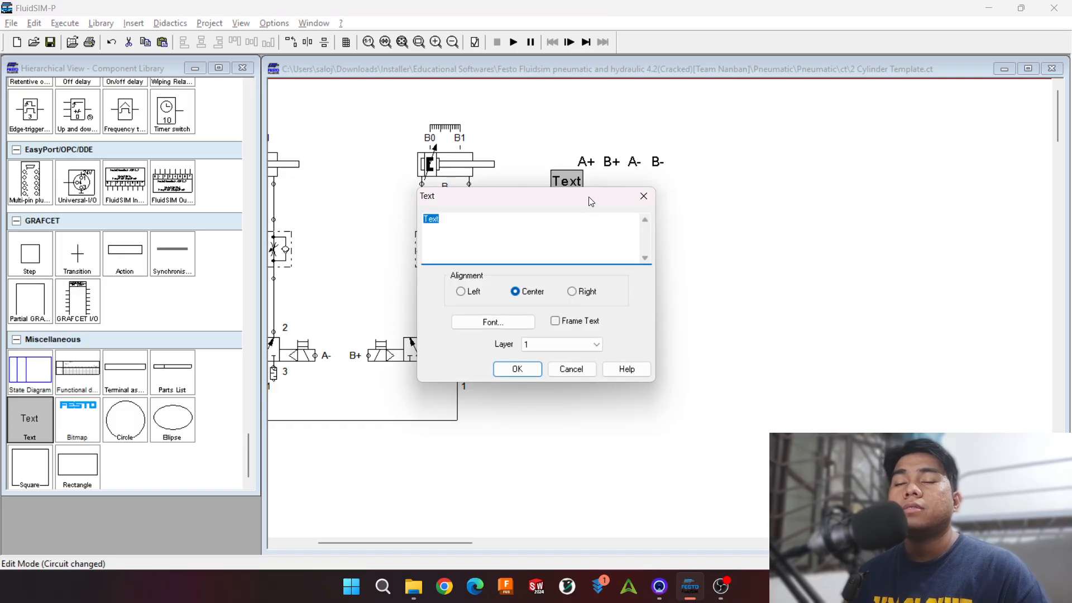
{"action": "type", "text": "A"}
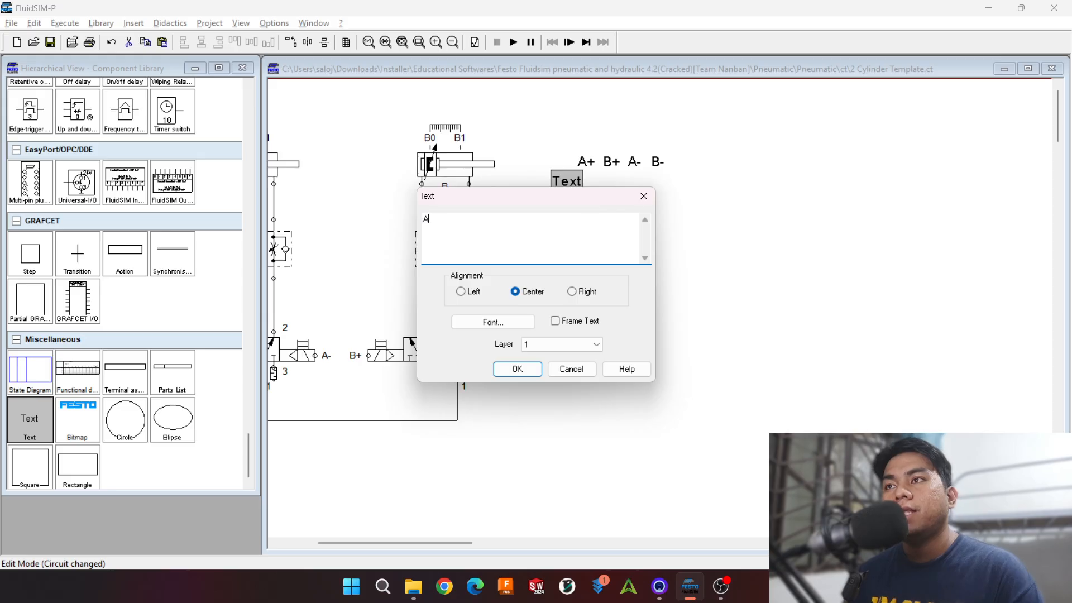
{"action": "key", "text": "BackSpace"}
{"action": "type", "text": "PB1"}
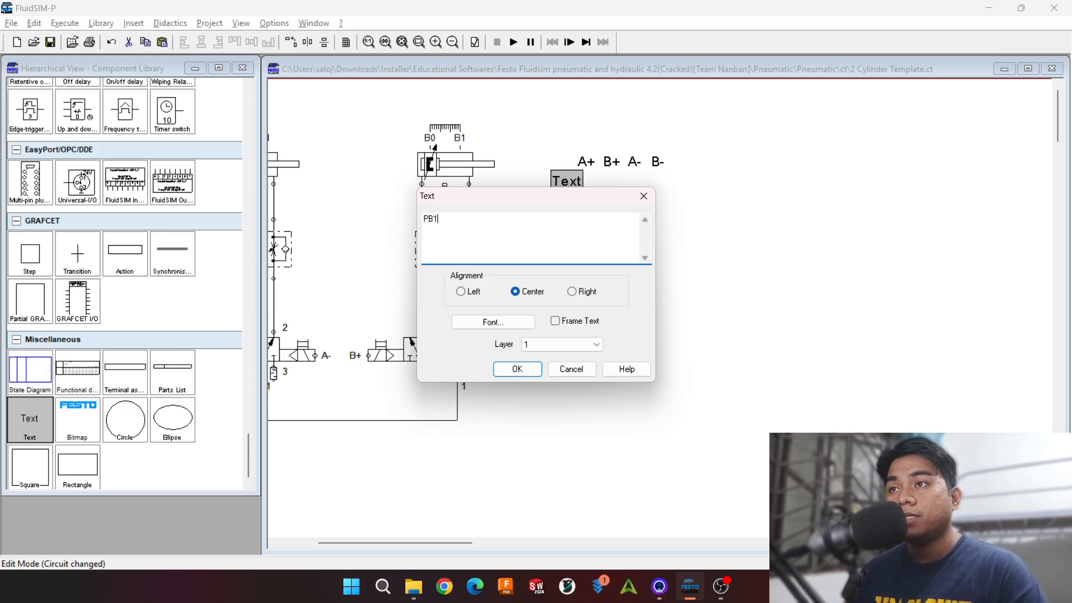
{"action": "key", "text": "Return"}
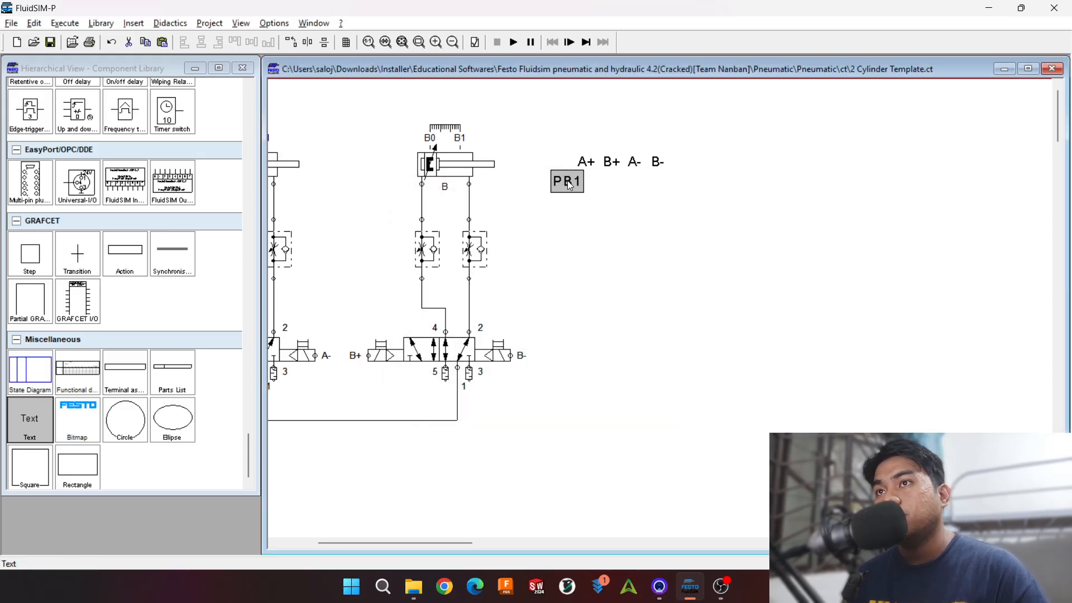
{"action": "left_click", "coordinate": [637, 201]}
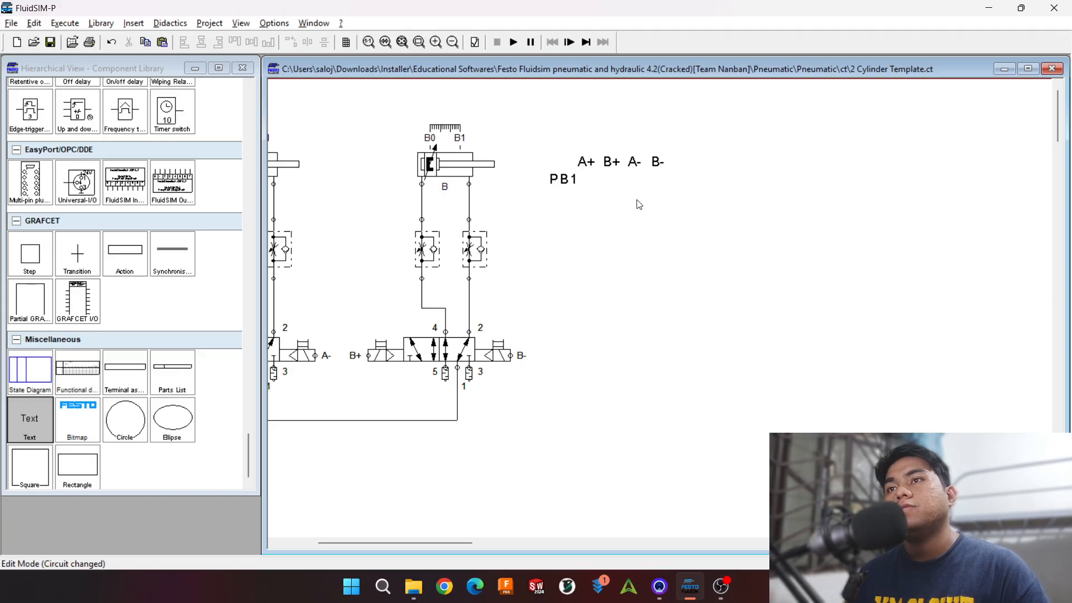
Step: Duplicate the PB1 label above the gap between A+ and B+, change it to A1, and nudge the sequence text slightly upward
{"action": "left_click", "coordinate": [571, 184]}
{"action": "key", "text": "ctrl+v"}
{"action": "left_click_drag", "start_coordinate": [691, 334], "coordinate": [607, 138]}
{"action": "double_click", "coordinate": [609, 141]}
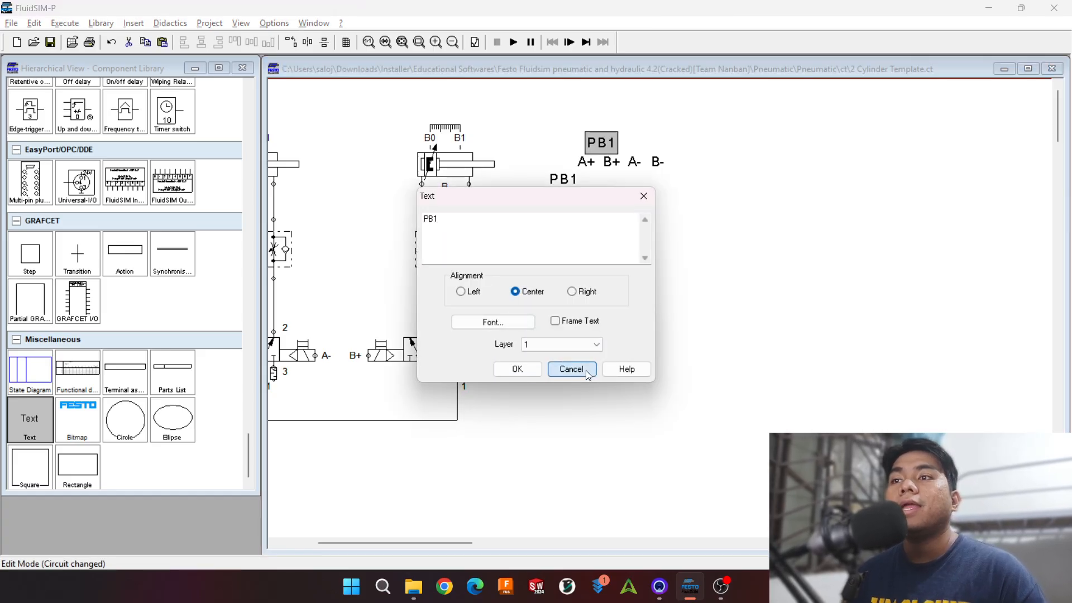
{"action": "left_click", "coordinate": [572, 369]}
{"action": "left_click_drag", "start_coordinate": [440, 545], "coordinate": [419, 545]}
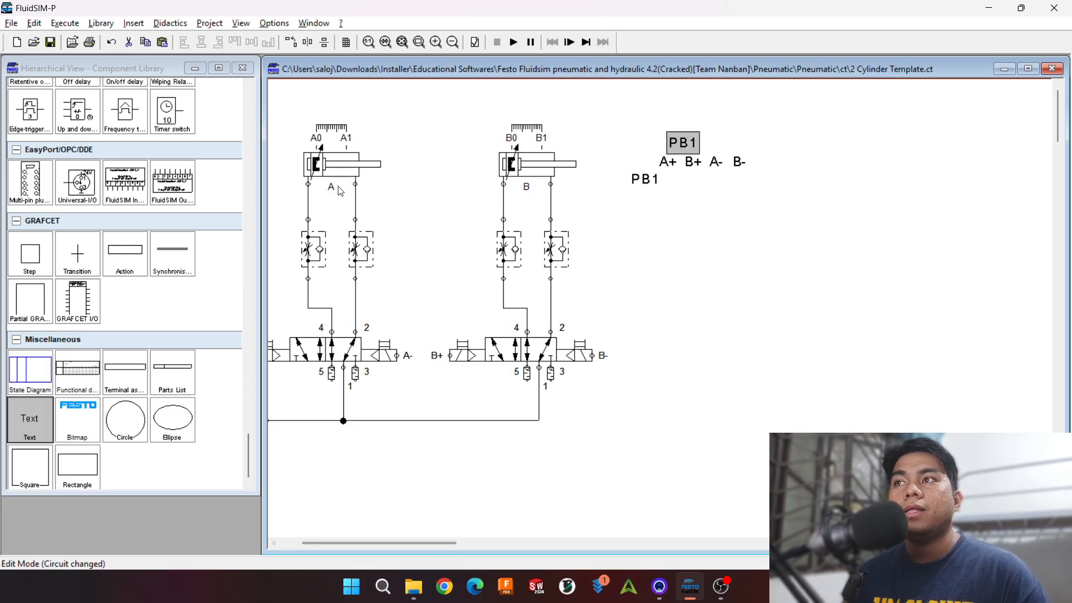
{"action": "double_click", "coordinate": [691, 143]}
{"action": "type", "text": "A1"}
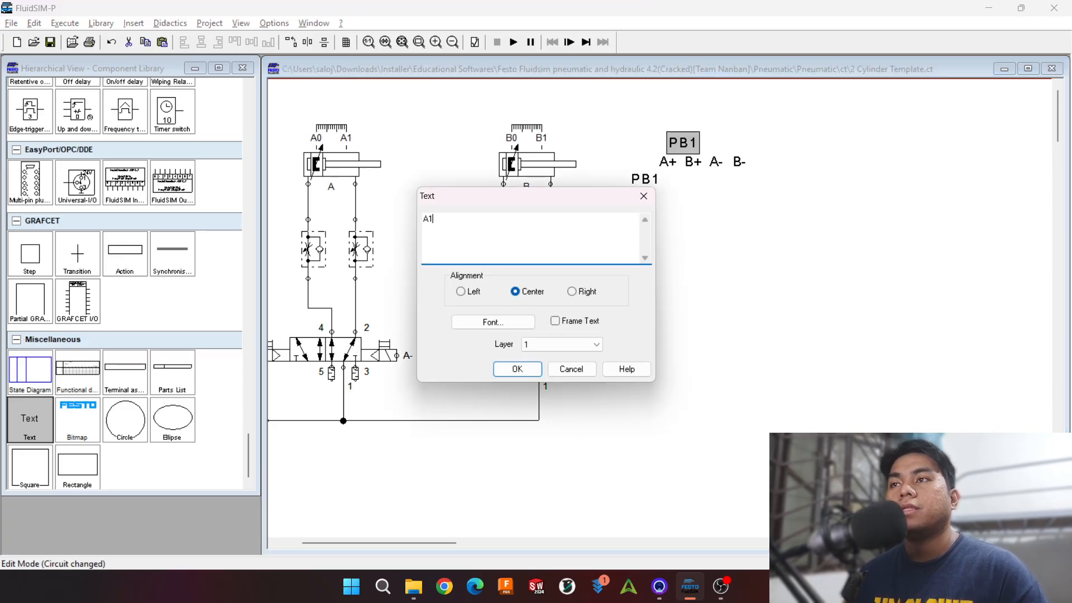
{"action": "key", "text": "Return"}
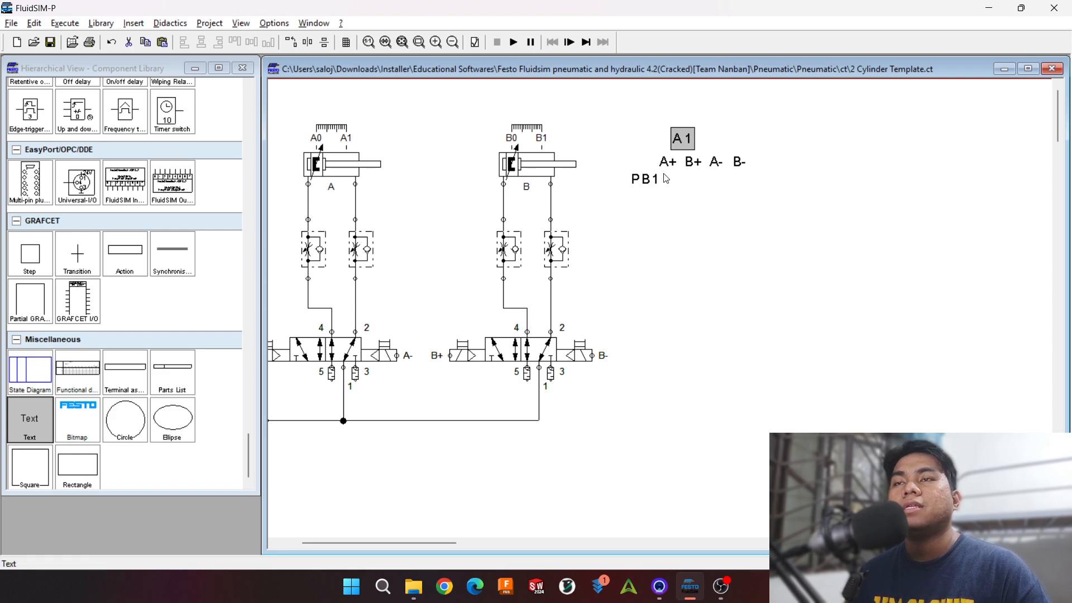
{"action": "left_click", "coordinate": [692, 165]}
{"action": "left_click", "coordinate": [687, 143]}
{"action": "left_click", "coordinate": [698, 163]}
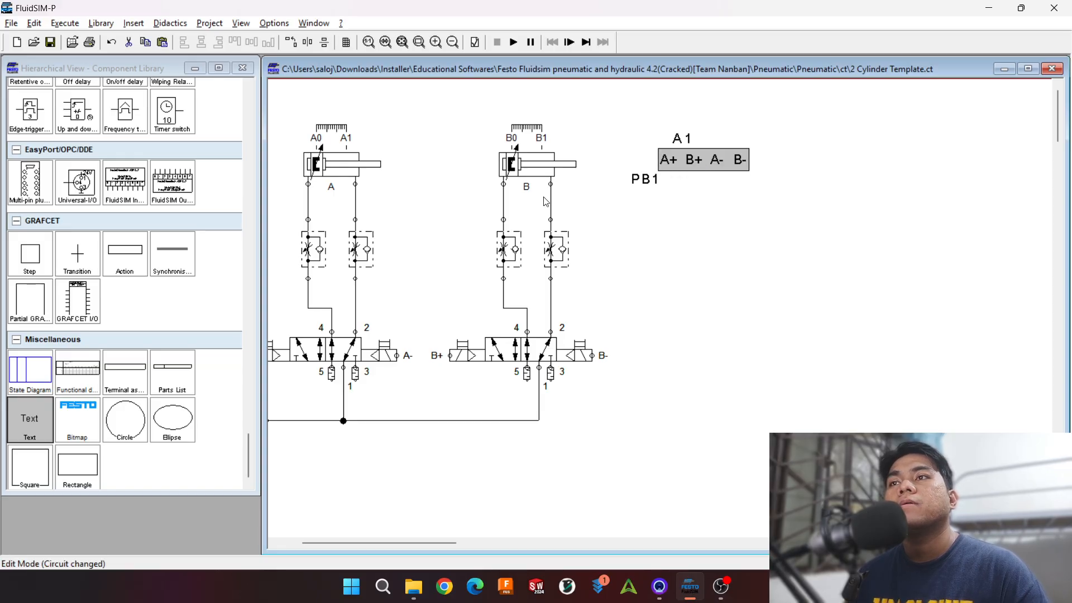
Step: Duplicate the A1 label below the gap between B+ and A- and change its text to B1
{"action": "left_click", "coordinate": [676, 139]}
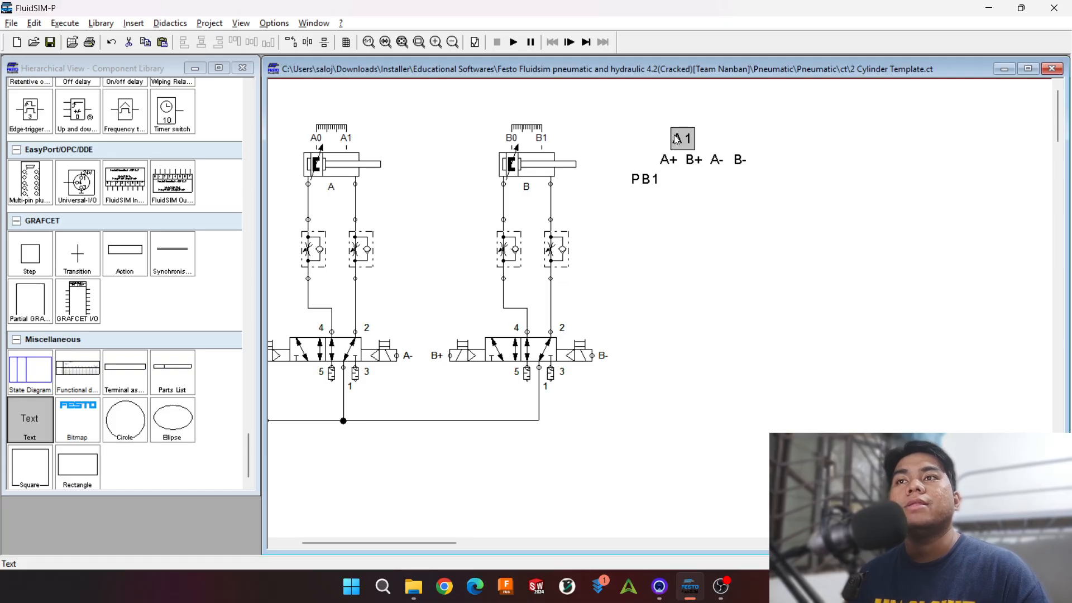
{"action": "key", "text": "ctrl+v"}
{"action": "left_click_drag", "start_coordinate": [684, 344], "coordinate": [702, 183]}
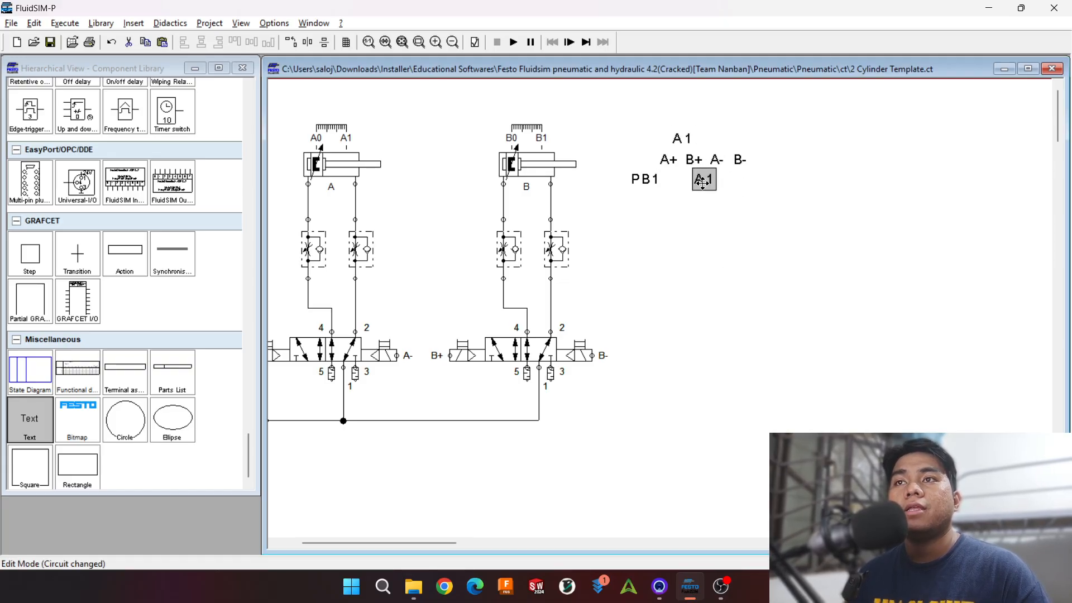
{"action": "double_click", "coordinate": [704, 187]}
{"action": "type", "text": "B1"}
{"action": "key", "text": "Return"}
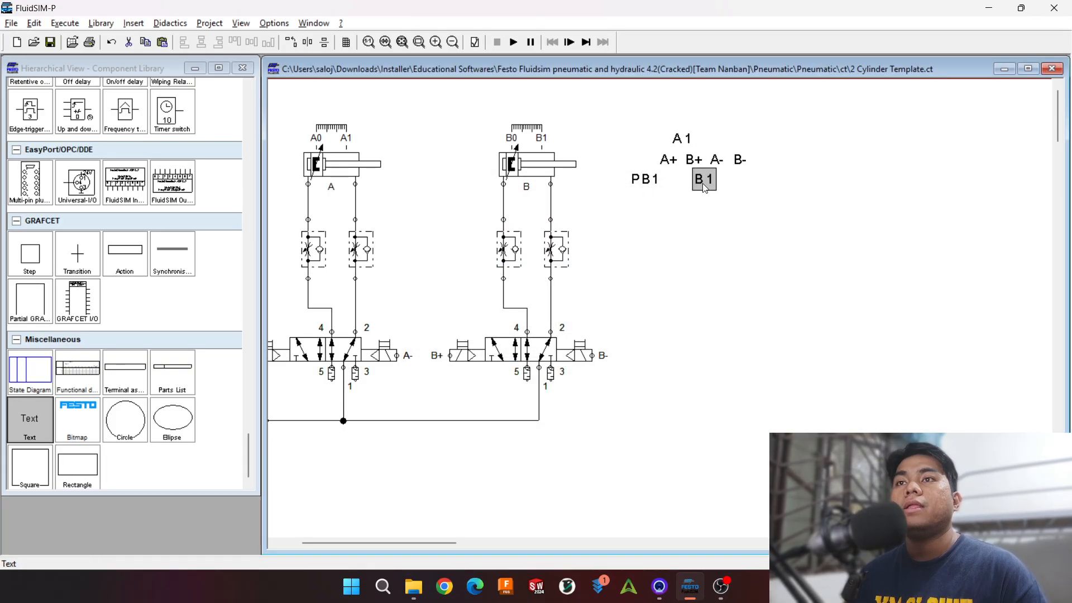
Step: Duplicate the B1 label above the gap between A- and B- and change its text to A0
{"action": "key", "text": "ctrl+c"}
{"action": "key", "text": "ctrl+v"}
{"action": "left_click_drag", "start_coordinate": [692, 341], "coordinate": [738, 139]}
{"action": "double_click", "coordinate": [737, 139]}
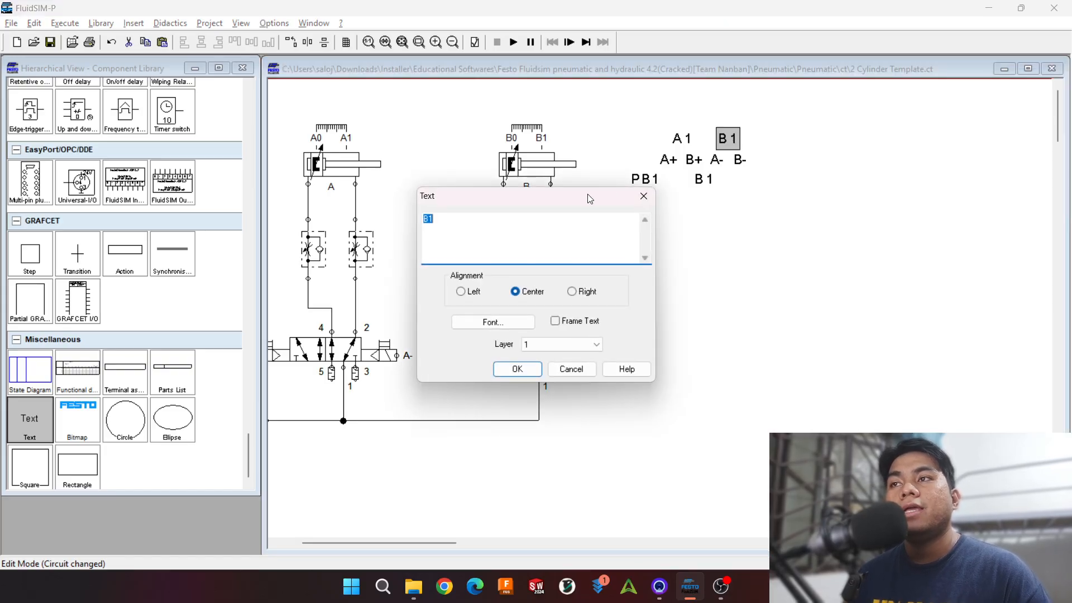
{"action": "type", "text": "A0"}
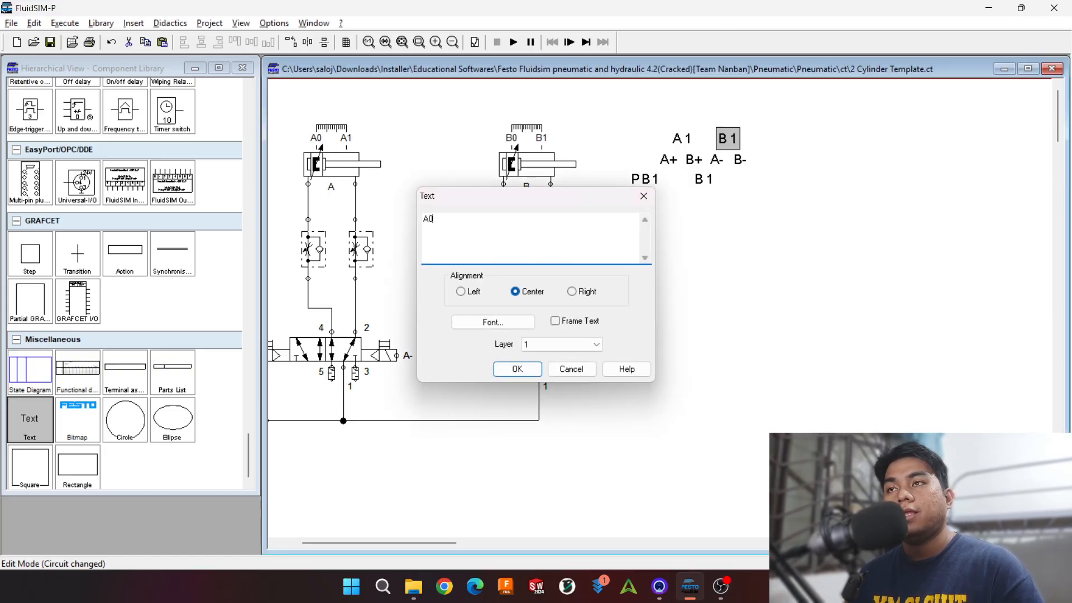
{"action": "key", "text": "Return"}
Step: Duplicate the A0 label just below and after the B- term and change its text to B0
{"action": "key", "text": "ctrl+c"}
{"action": "key", "text": "ctrl+v"}
{"action": "left_click_drag", "start_coordinate": [687, 333], "coordinate": [760, 170]}
{"action": "double_click", "coordinate": [760, 170]}
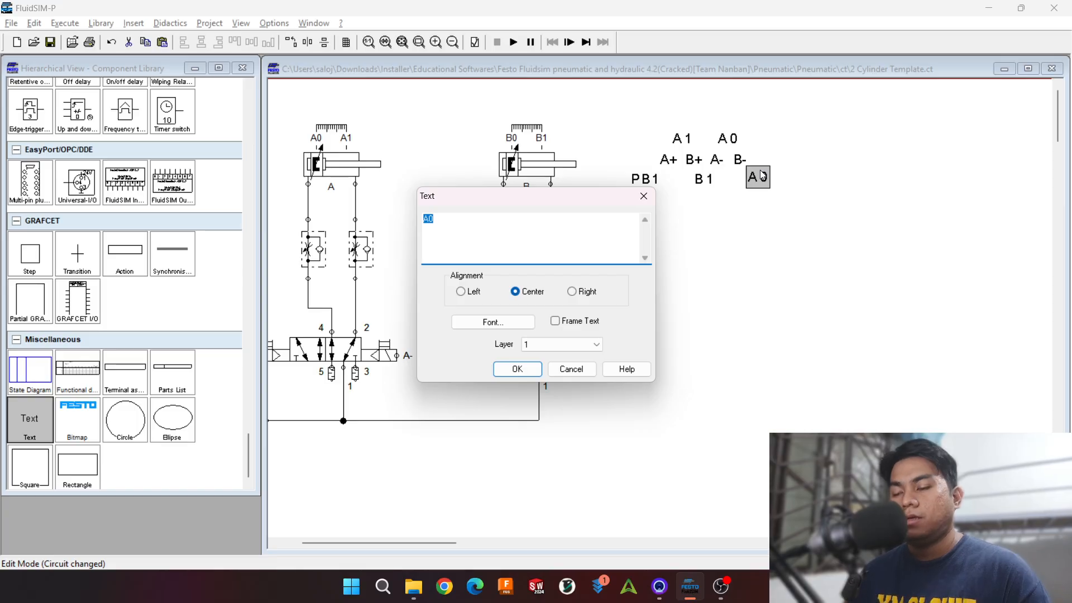
{"action": "type", "text": "B0"}
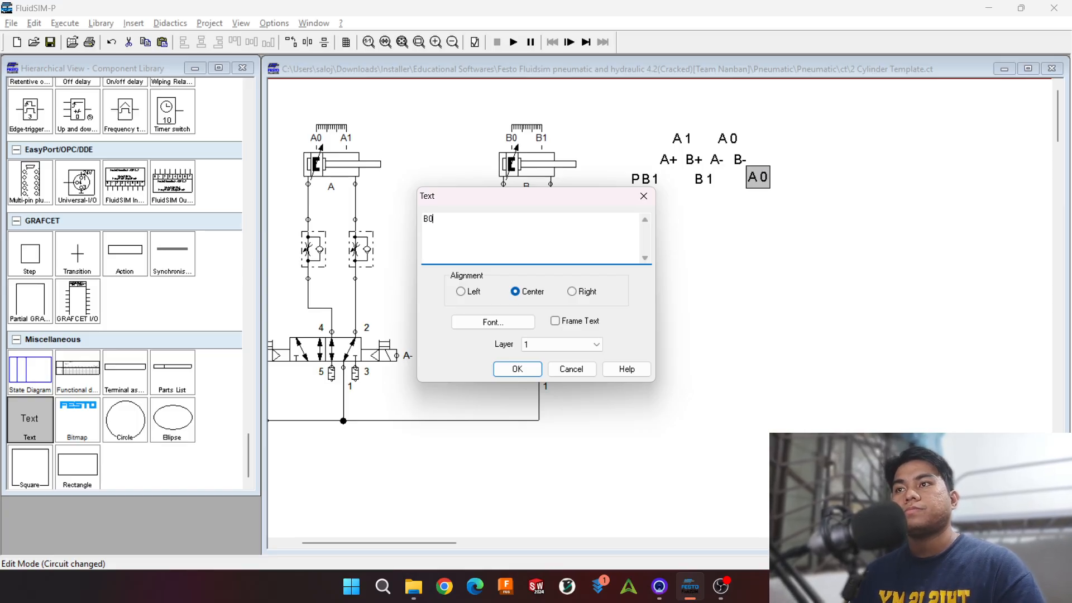
{"action": "key", "text": "Return"}
{"action": "left_click", "coordinate": [714, 263]}
Step: Move the whole sequence text with its signal labels to the empty area below the pneumatic circuit
{"action": "left_click_drag", "start_coordinate": [623, 125], "coordinate": [856, 279]}
{"action": "left_click_drag", "start_coordinate": [727, 164], "coordinate": [434, 490]}
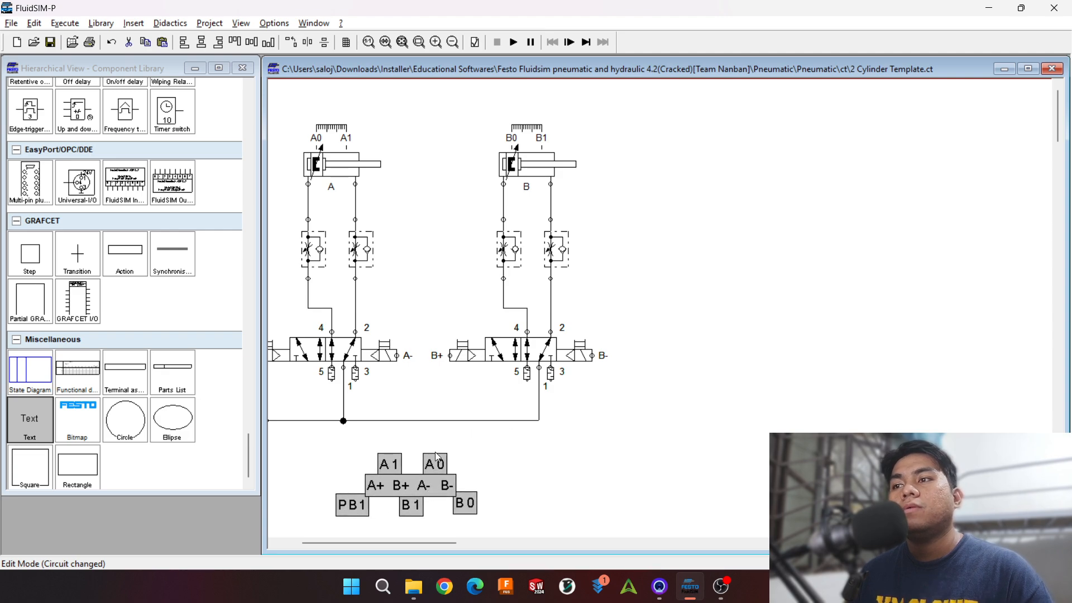
{"action": "left_click", "coordinate": [535, 485]}
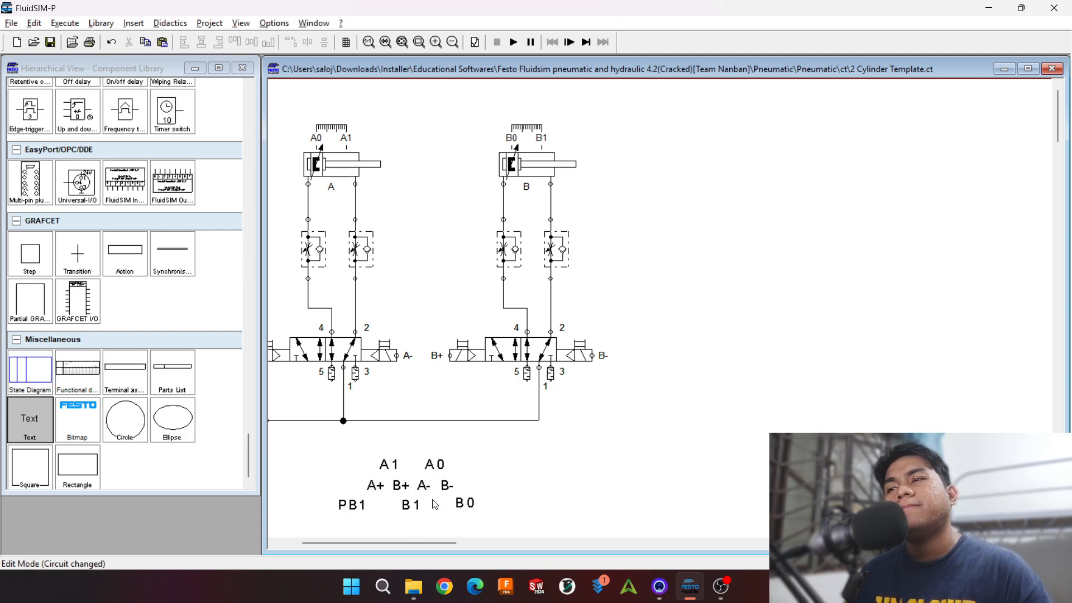
{"action": "scroll", "coordinate": [558, 435], "scroll_direction": "down", "scroll_amount": 1}
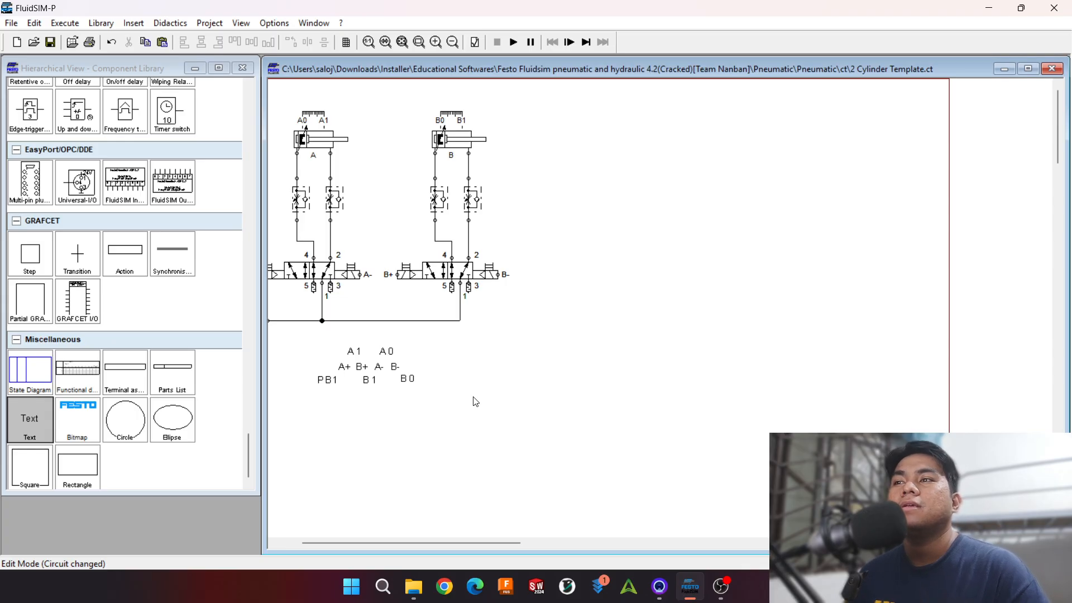
{"action": "left_click_drag", "start_coordinate": [453, 410], "coordinate": [298, 349]}
{"action": "left_click", "coordinate": [585, 360]}
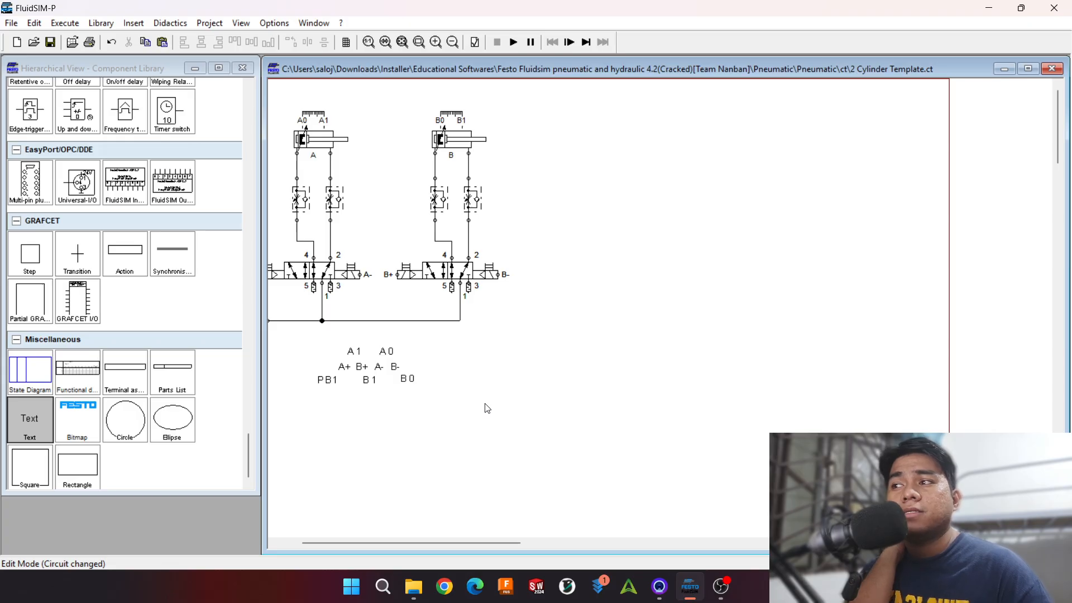
Step: Place ladder 24V and 0V electrical connections level with each other in the empty area beside cylinder B, with 24V nearer the cylinder
{"action": "scroll", "coordinate": [243, 363], "scroll_direction": "up", "scroll_amount": 2}
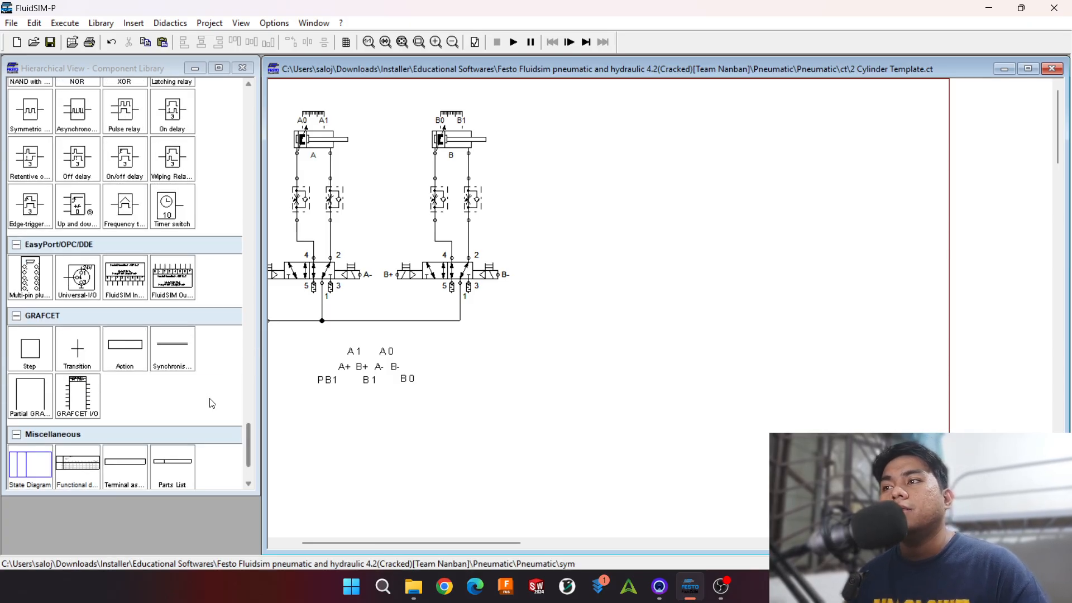
{"action": "scroll", "coordinate": [211, 402], "scroll_direction": "up", "scroll_amount": 5}
{"action": "left_click_drag", "start_coordinate": [457, 407], "coordinate": [305, 344]}
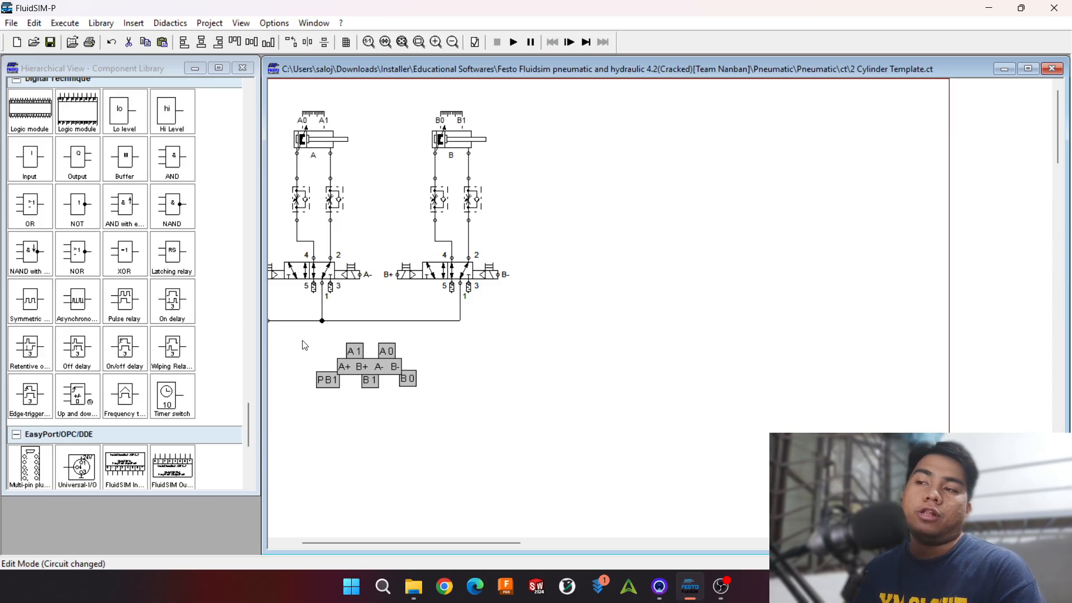
{"action": "scroll", "coordinate": [139, 335], "scroll_direction": "down", "scroll_amount": 5}
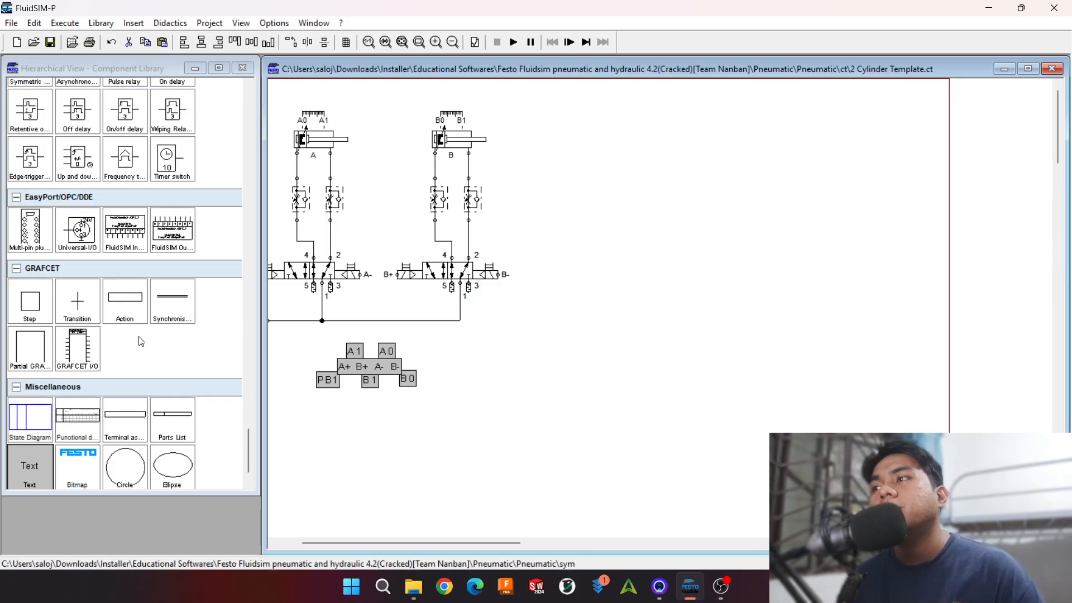
{"action": "scroll", "coordinate": [140, 333], "scroll_direction": "up", "scroll_amount": 15}
{"action": "scroll", "coordinate": [141, 333], "scroll_direction": "down", "scroll_amount": 3}
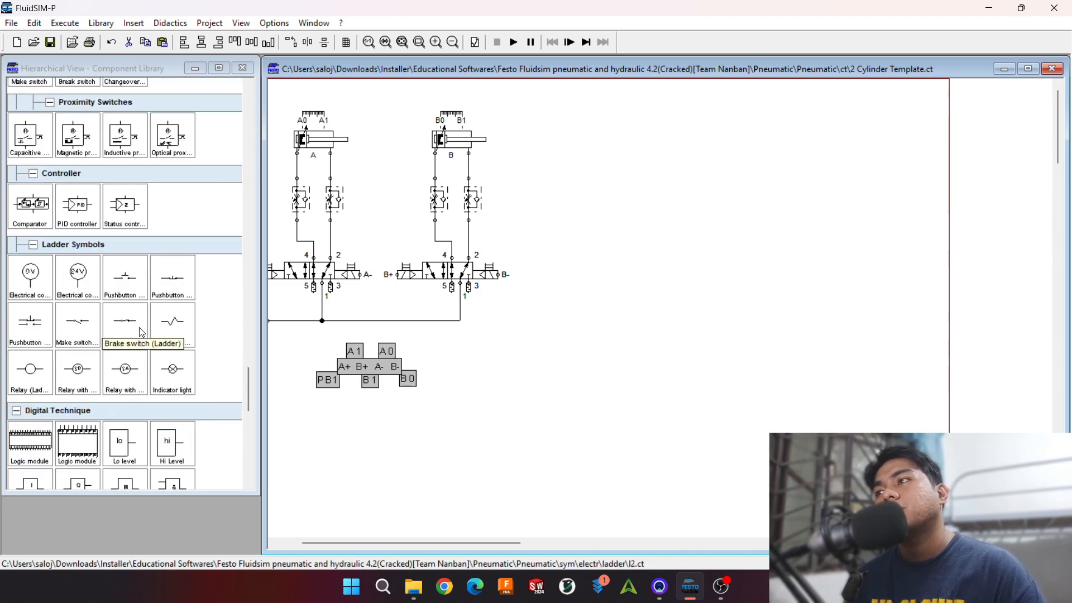
{"action": "scroll", "coordinate": [141, 331], "scroll_direction": "down", "scroll_amount": 2}
{"action": "left_click_drag", "start_coordinate": [30, 178], "coordinate": [773, 133]}
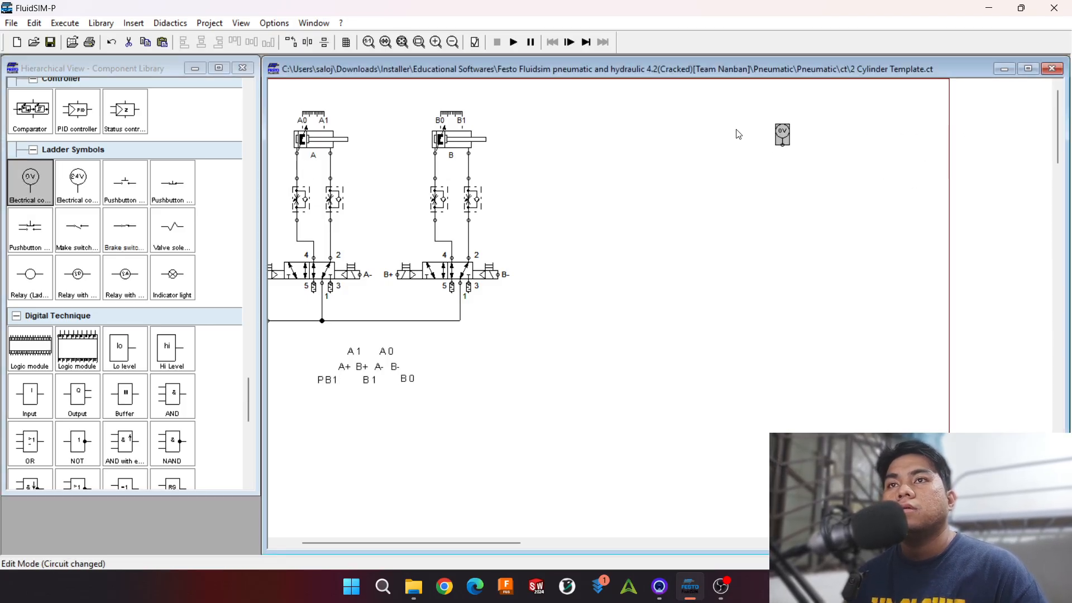
{"action": "left_click_drag", "start_coordinate": [77, 178], "coordinate": [578, 133]}
{"action": "left_click", "coordinate": [657, 158]}
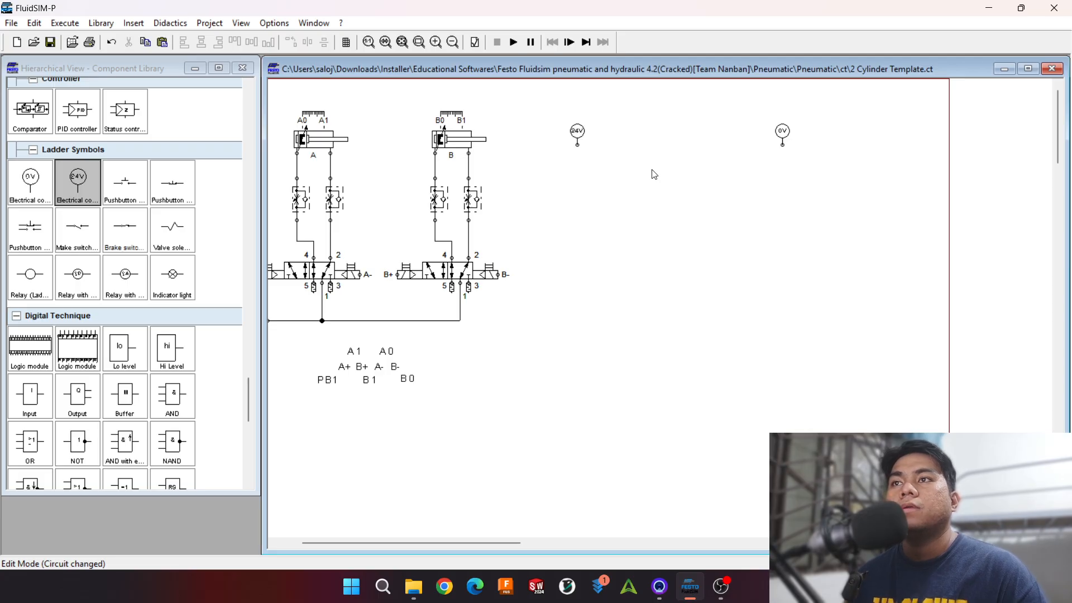
Step: Add a ladder make pushbutton wired to the 24V connection and label it START
{"action": "scroll", "coordinate": [193, 305], "scroll_direction": "up", "scroll_amount": 3}
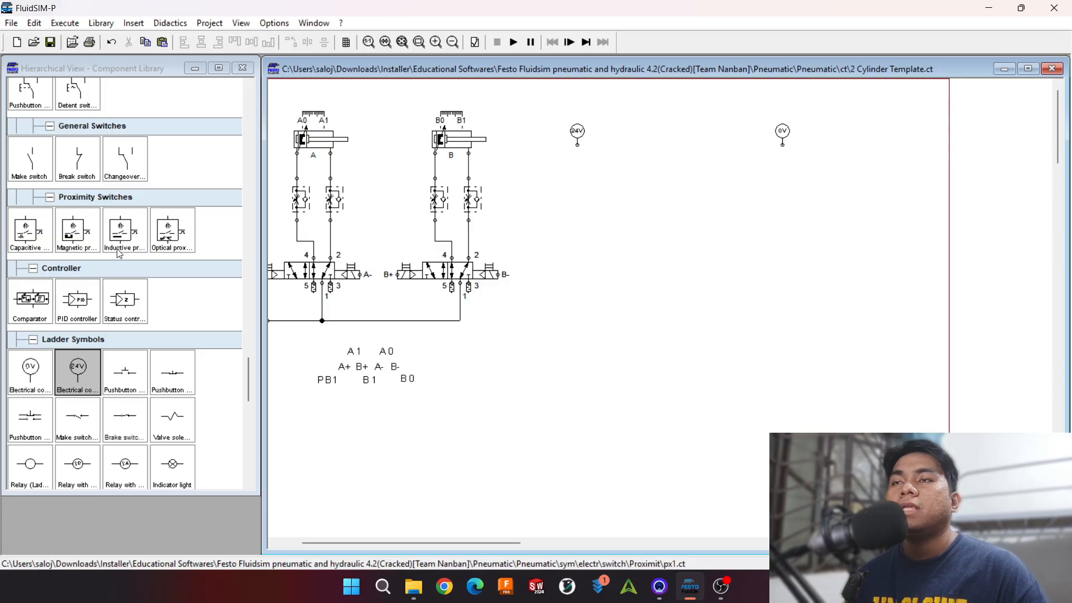
{"action": "left_click_drag", "start_coordinate": [125, 371], "coordinate": [600, 153]}
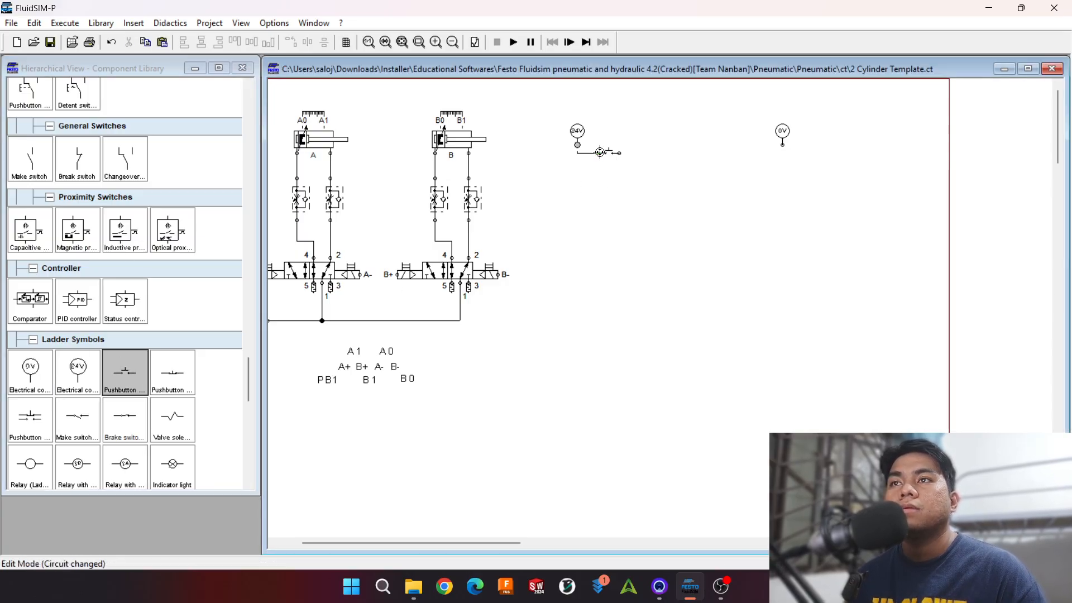
{"action": "scroll", "coordinate": [688, 177], "scroll_direction": "up", "scroll_amount": 1}
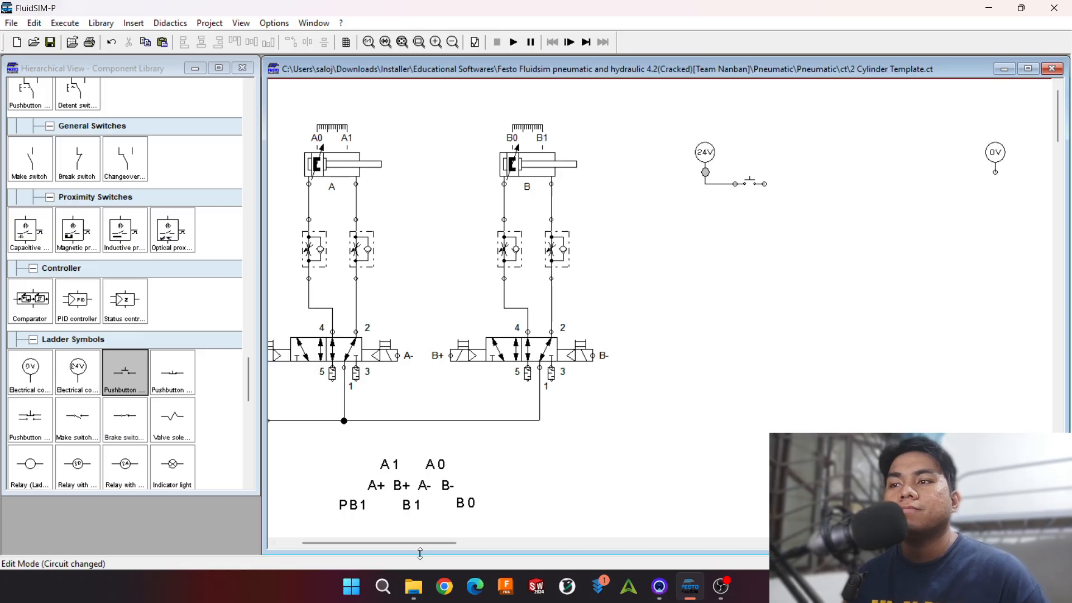
{"action": "left_click_drag", "start_coordinate": [427, 542], "coordinate": [467, 535]}
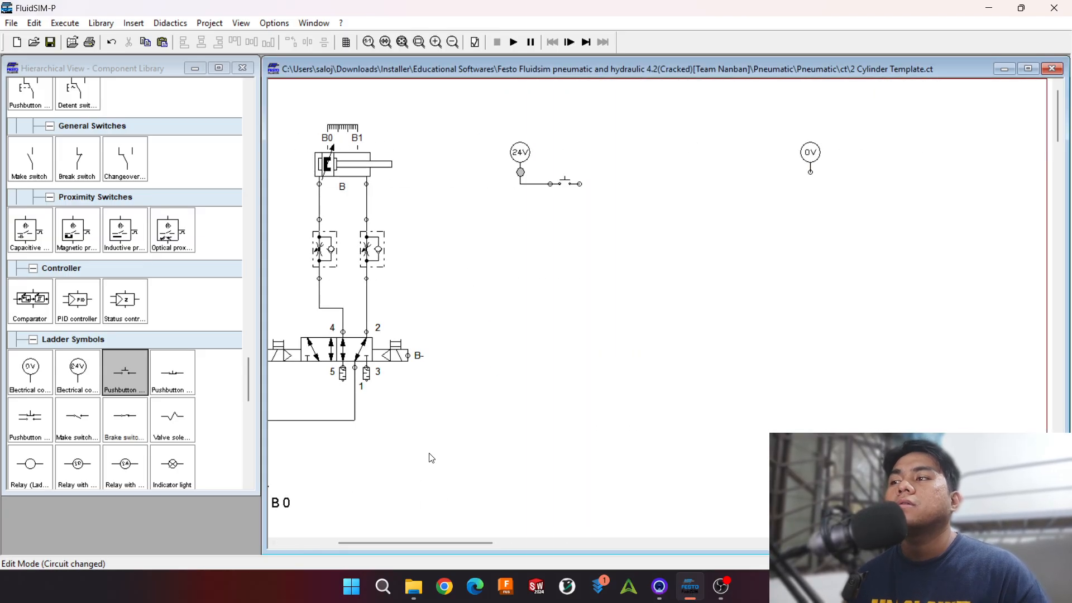
{"action": "double_click", "coordinate": [567, 182]}
{"action": "type", "text": "START"}
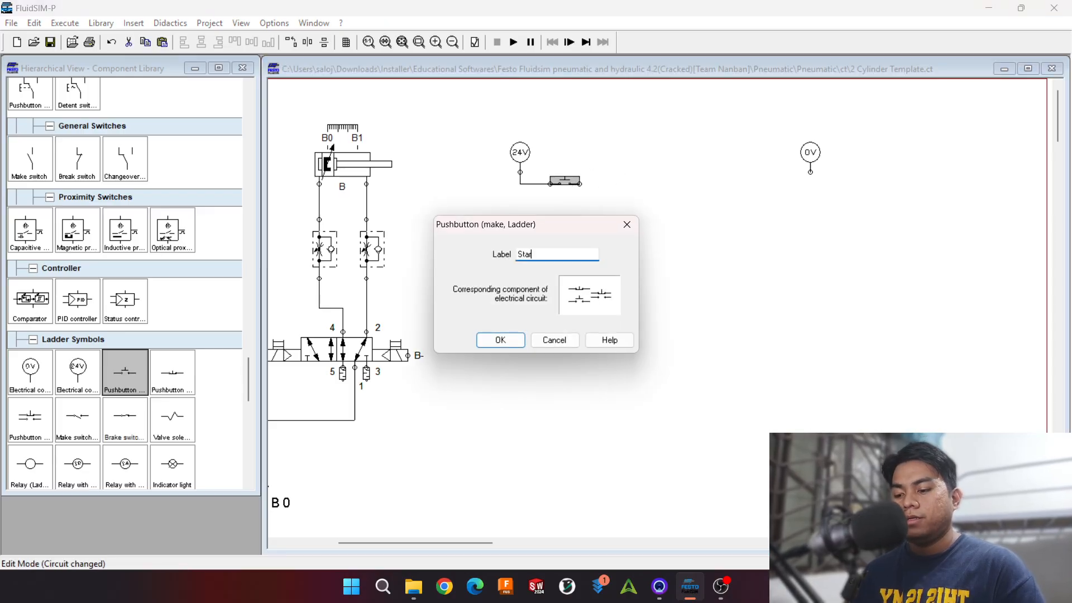
{"action": "key", "text": "Return"}
Step: Add a ladder break pushbutton after START, label it STOP, and wire the two pushbuttons in series
{"action": "left_click_drag", "start_coordinate": [173, 373], "coordinate": [639, 189]}
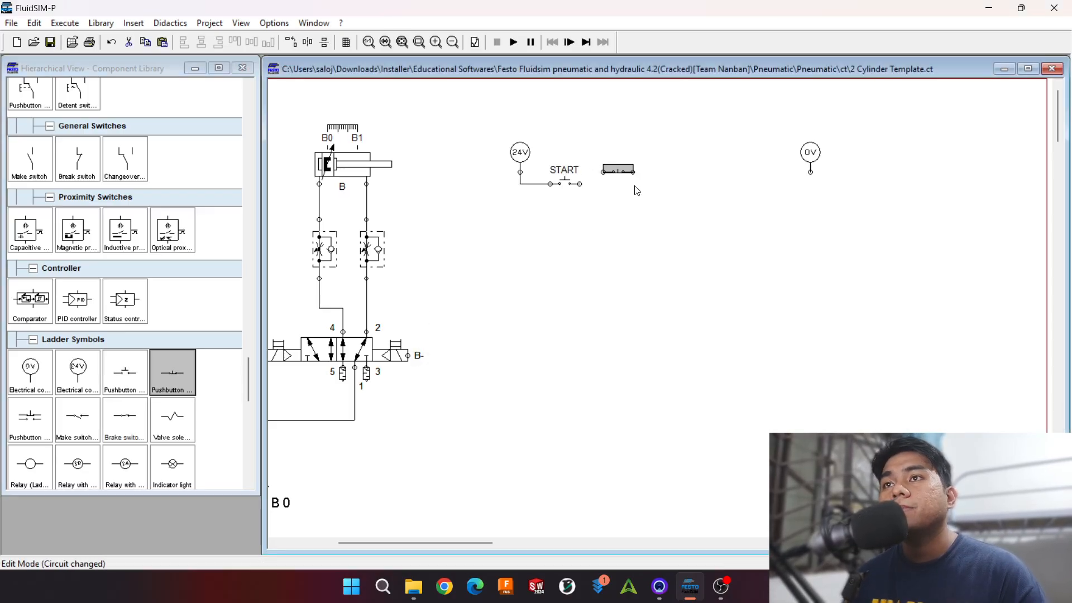
{"action": "double_click", "coordinate": [636, 182]}
{"action": "type", "text": "S"}
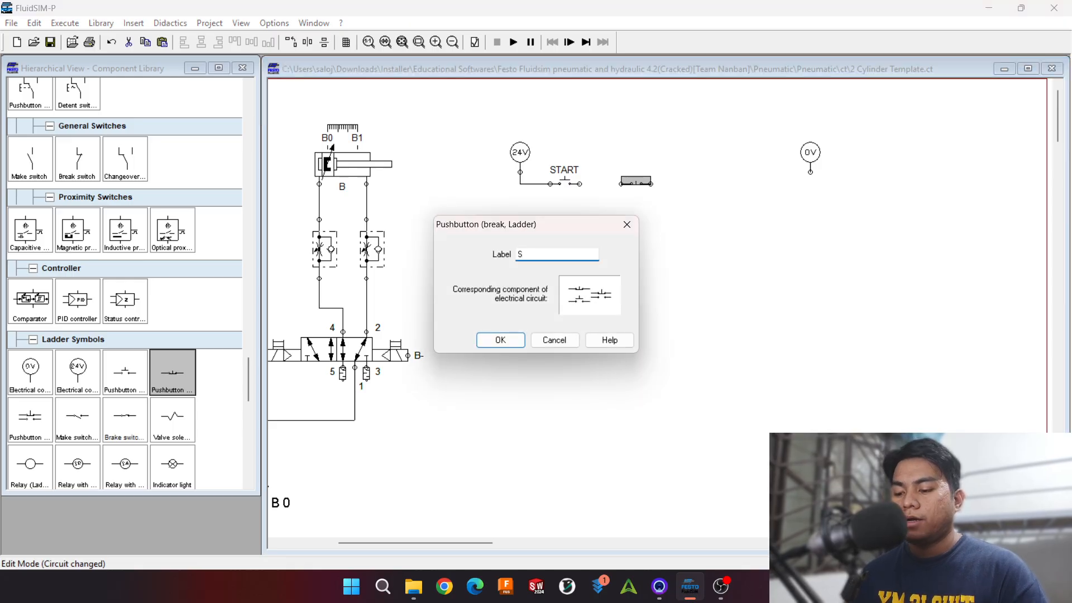
{"action": "type", "text": "top"}
{"action": "key", "text": "Return"}
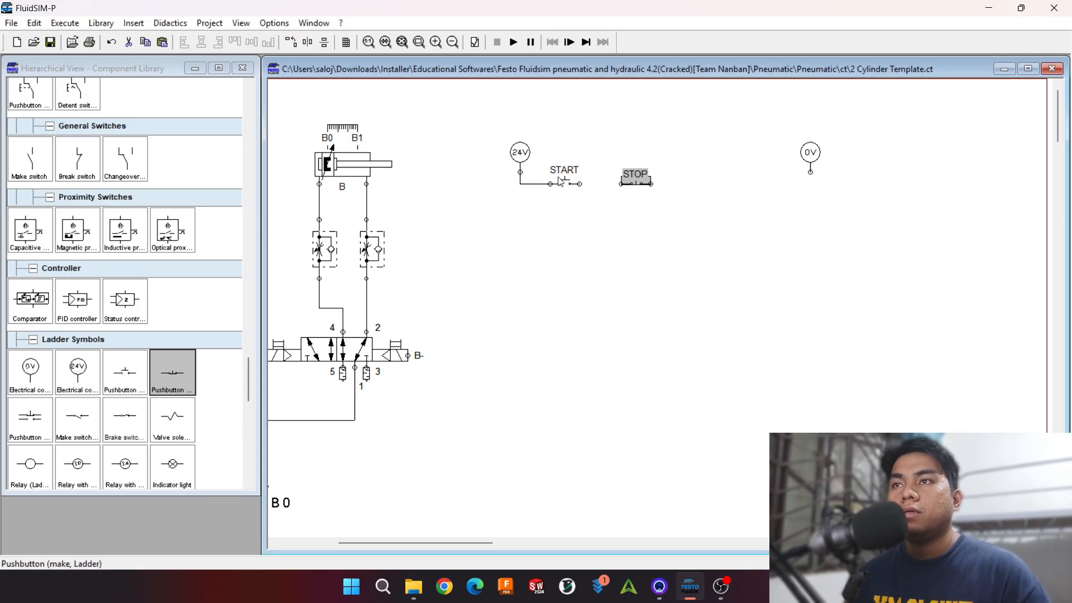
{"action": "left_click_drag", "start_coordinate": [618, 183], "coordinate": [581, 184]}
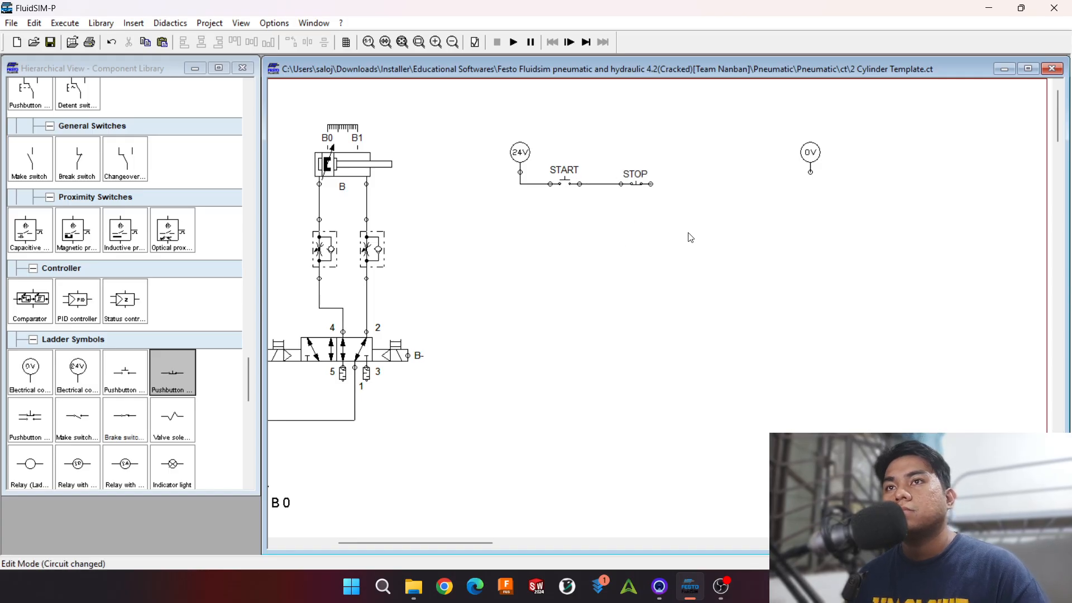
Step: Add a ladder relay labelled R1 at the end of the rung and wire it between STOP and the 0V connection
{"action": "scroll", "coordinate": [126, 279], "scroll_direction": "down", "scroll_amount": 3}
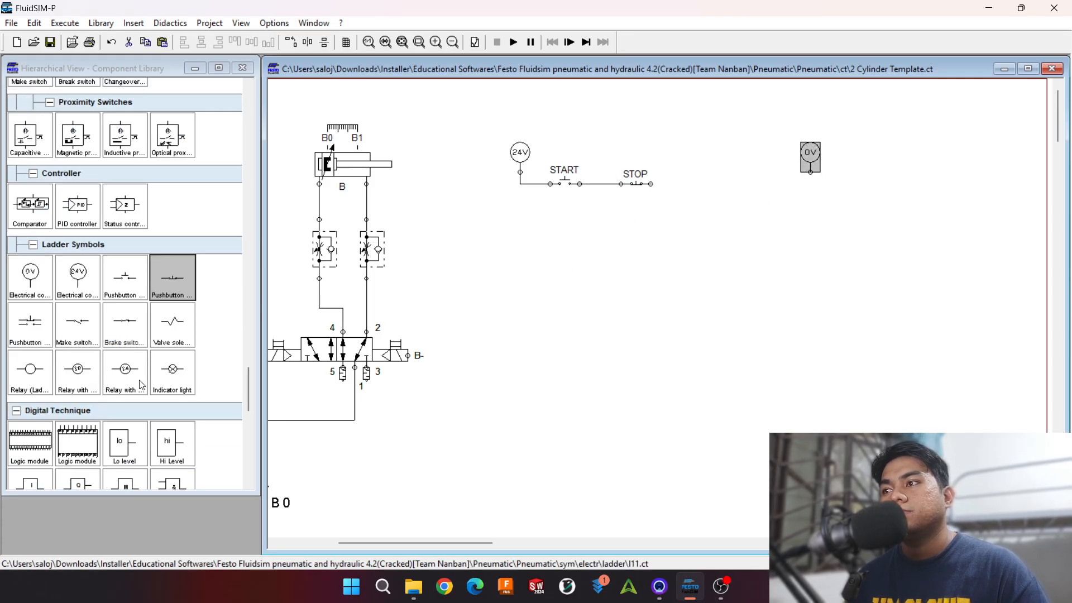
{"action": "left_click", "coordinate": [172, 323]}
{"action": "left_click_drag", "start_coordinate": [31, 370], "coordinate": [761, 191]}
{"action": "double_click", "coordinate": [765, 185]}
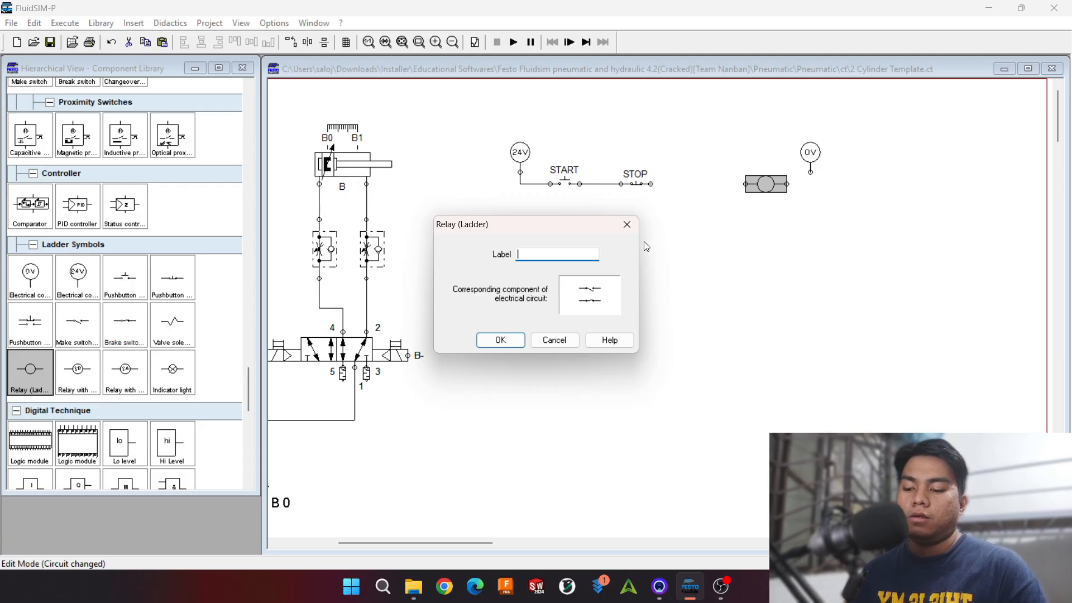
{"action": "type", "text": "R1"}
{"action": "key", "text": "Return"}
{"action": "left_click_drag", "start_coordinate": [787, 183], "coordinate": [810, 172]}
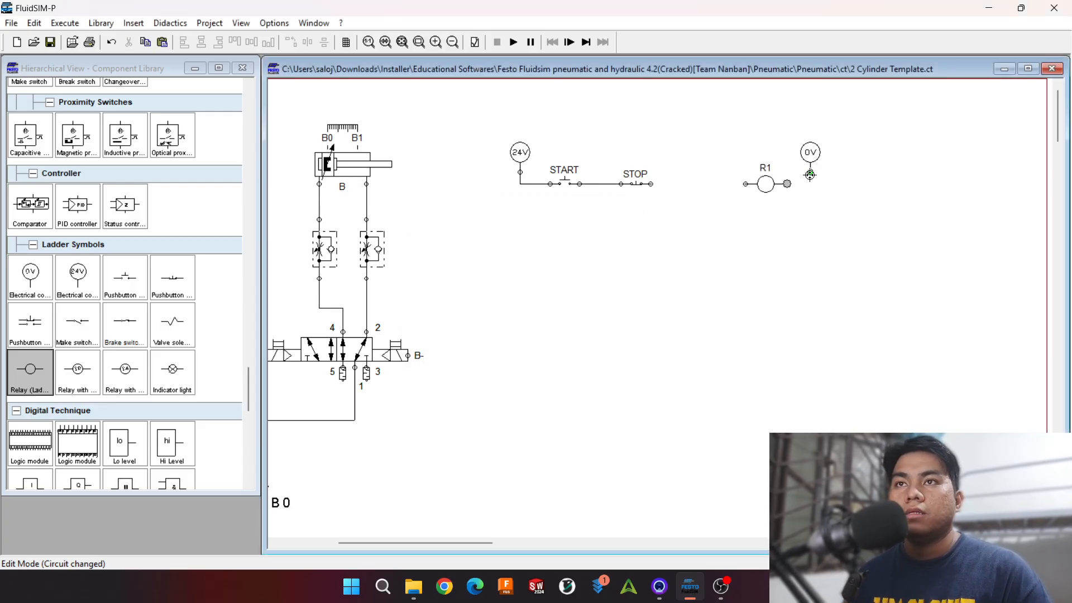
{"action": "left_click_drag", "start_coordinate": [648, 185], "coordinate": [745, 183]}
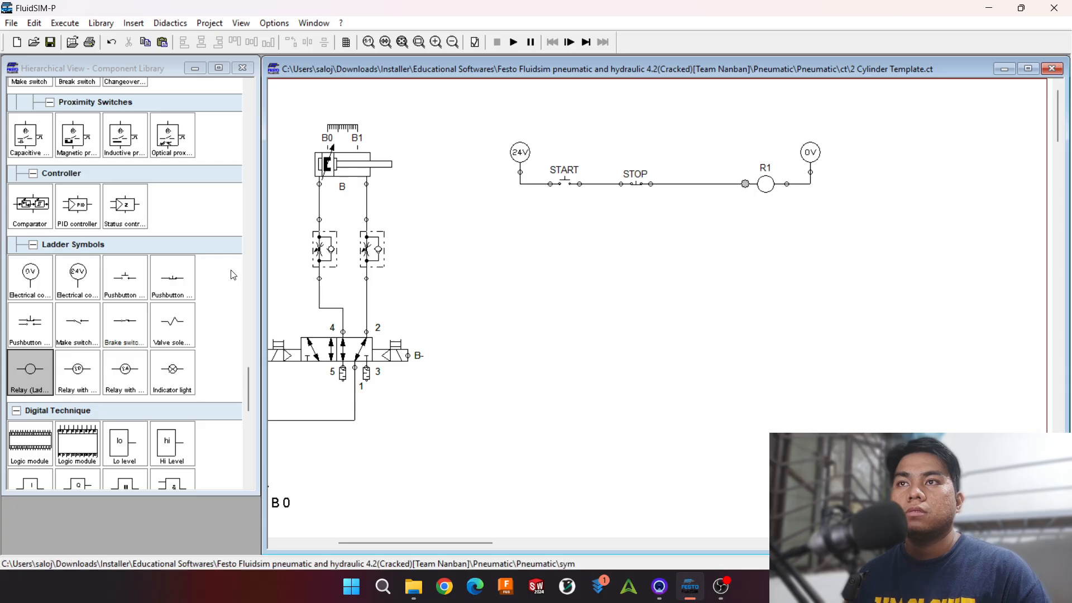
Step: Add a ladder make switch labelled R1 below START and wire it in parallel as a latching contact
{"action": "left_click_drag", "start_coordinate": [78, 321], "coordinate": [536, 222]}
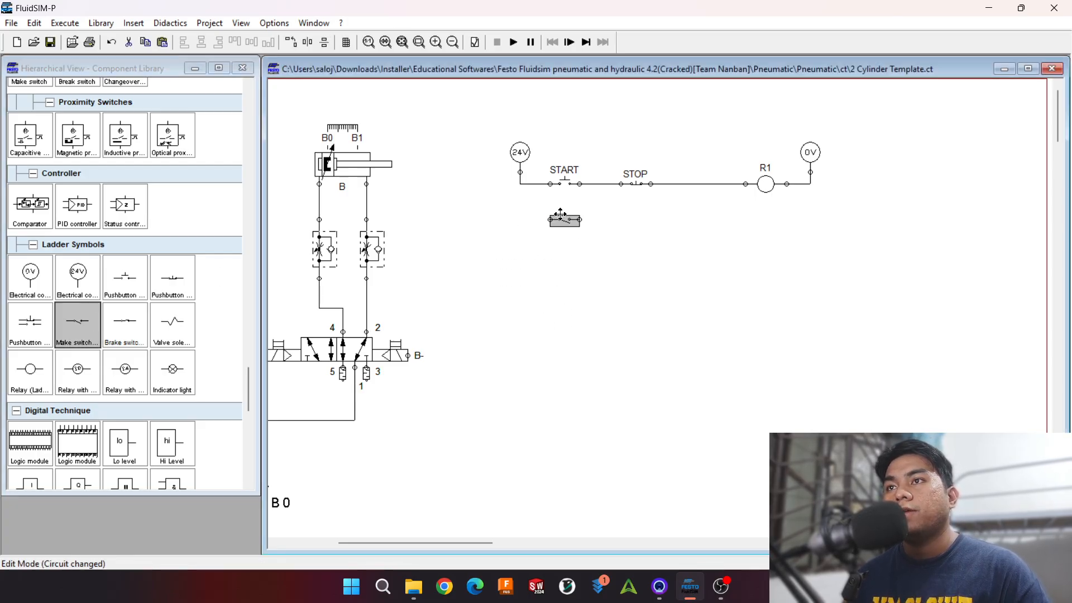
{"action": "double_click", "coordinate": [546, 220]}
{"action": "type", "text": "R1"}
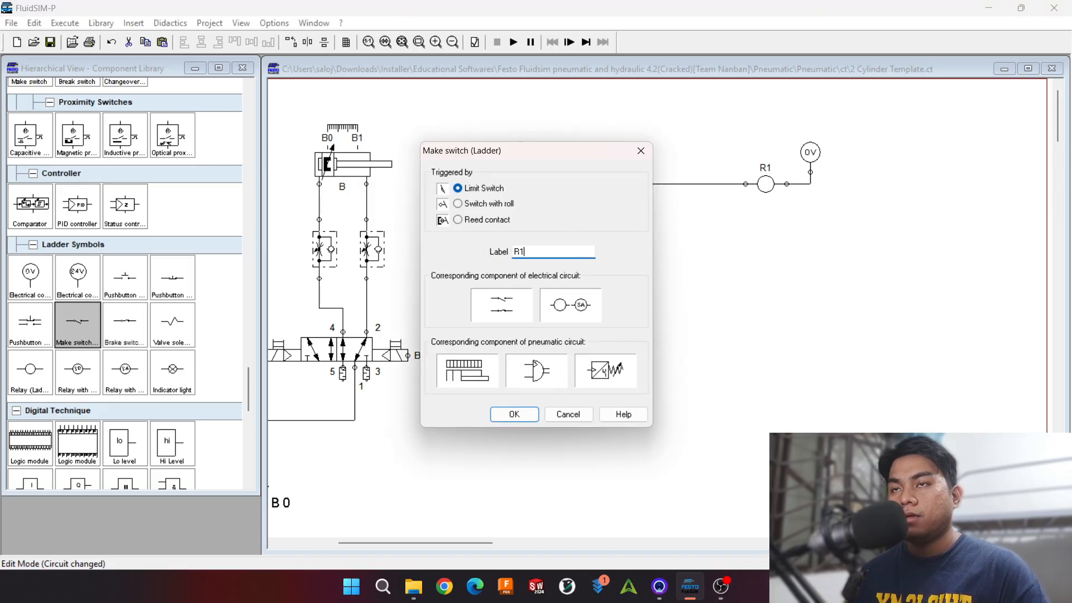
{"action": "key", "text": "Return"}
{"action": "left_click_drag", "start_coordinate": [519, 184], "coordinate": [550, 213]}
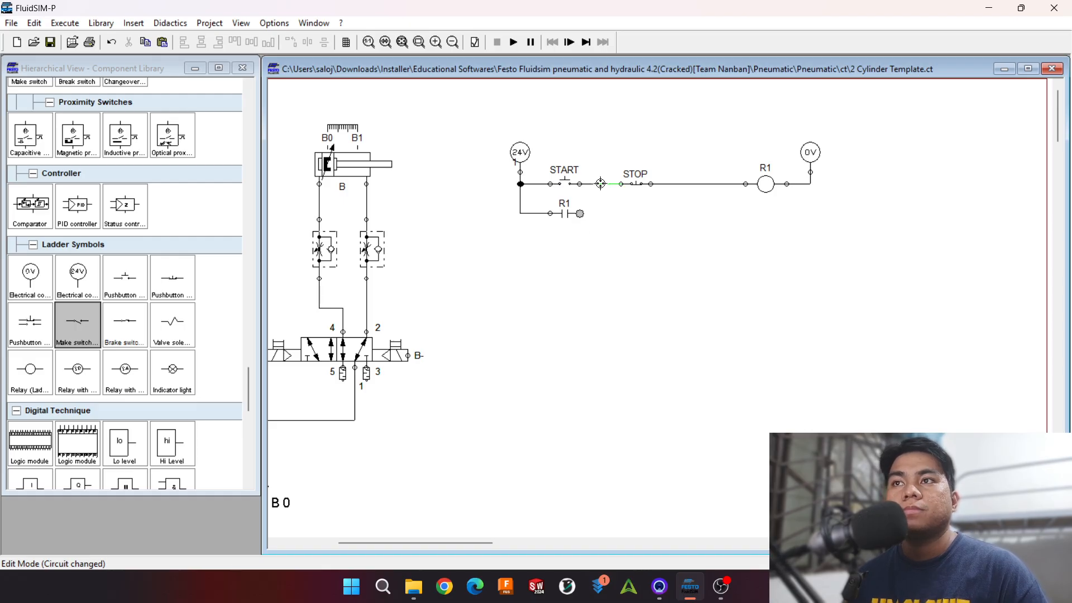
{"action": "left_click_drag", "start_coordinate": [601, 183], "coordinate": [552, 211]}
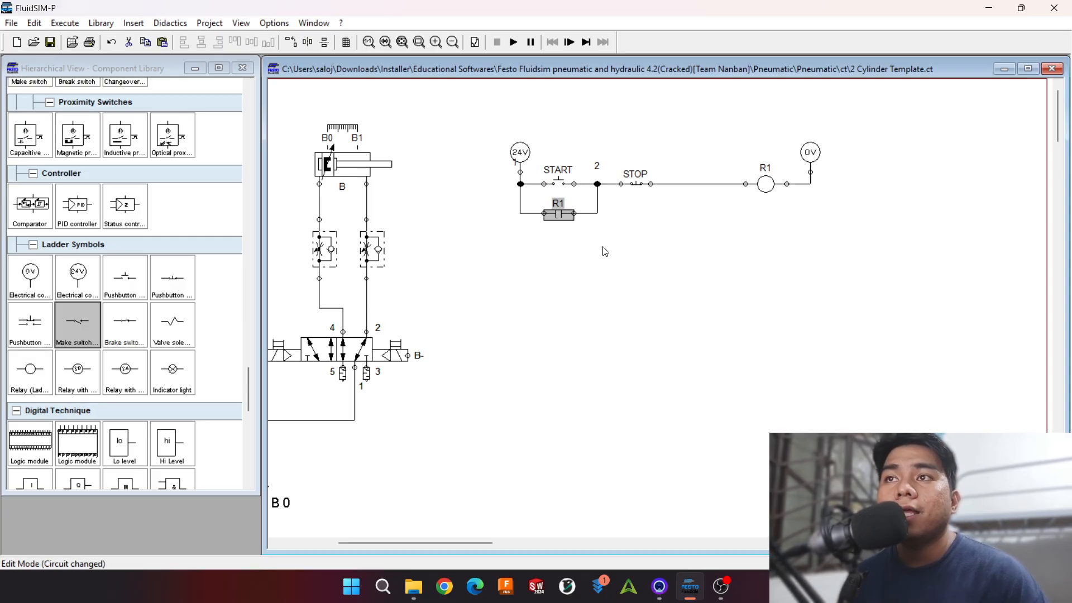
Step: Add a ladder valve solenoid beyond the 0V connection, shift the R1 rung toward cylinder B, and align the solenoid with the rung farther away
{"action": "left_click_drag", "start_coordinate": [172, 323], "coordinate": [922, 213]}
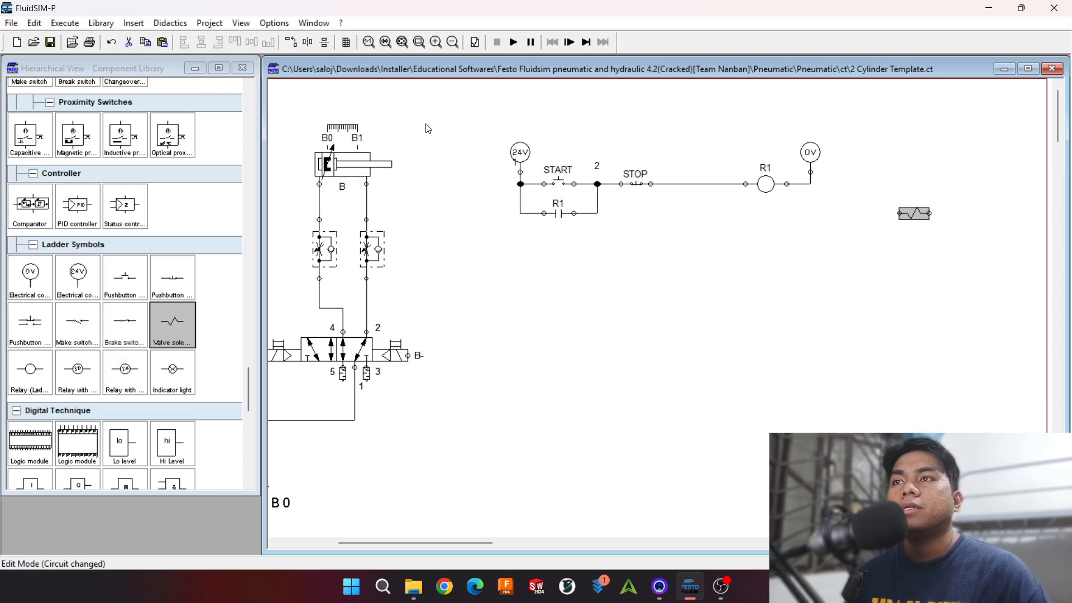
{"action": "left_click_drag", "start_coordinate": [468, 113], "coordinate": [848, 233]}
{"action": "left_click_drag", "start_coordinate": [758, 184], "coordinate": [709, 170]}
{"action": "left_click_drag", "start_coordinate": [915, 212], "coordinate": [997, 172]}
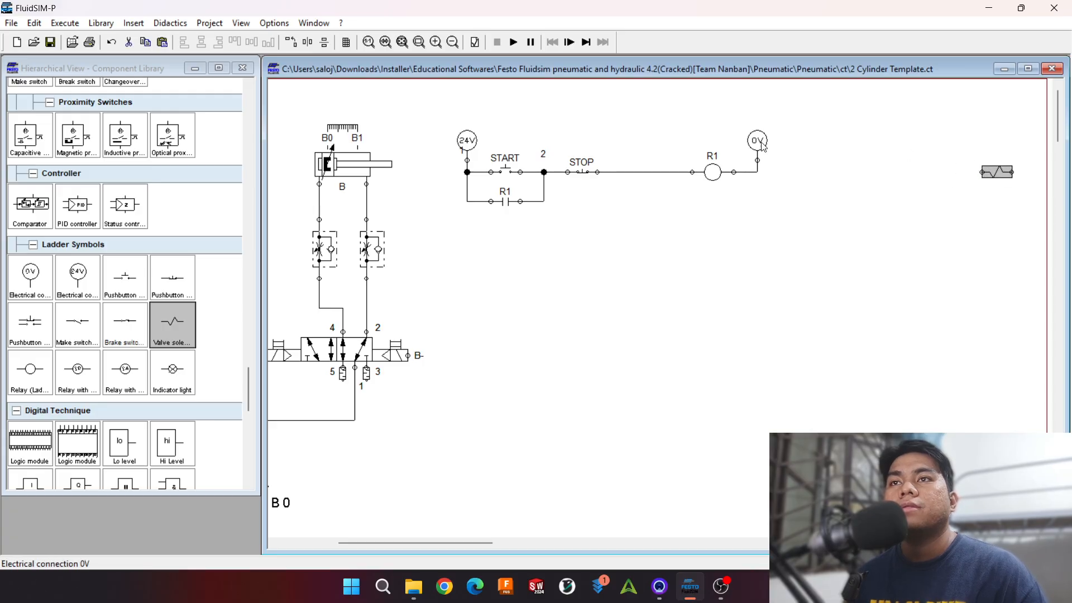
{"action": "left_click", "coordinate": [762, 145], "text": "ctrl"}
{"action": "left_click", "coordinate": [472, 139], "text": "ctrl"}
{"action": "key", "text": "ctrl+c"}
{"action": "key", "text": "ctrl+v"}
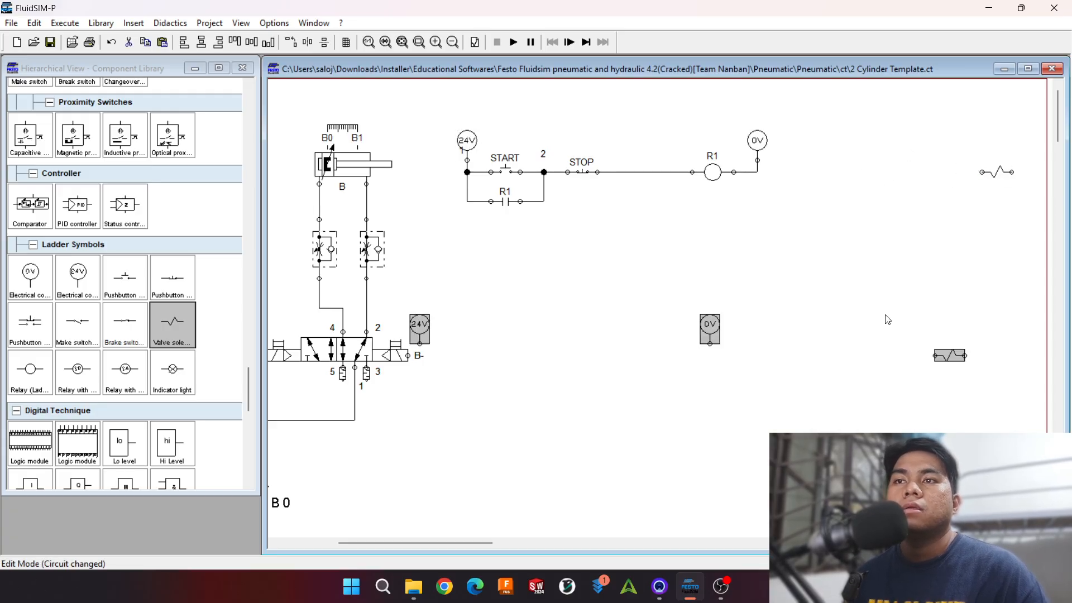
{"action": "left_click", "coordinate": [890, 241]}
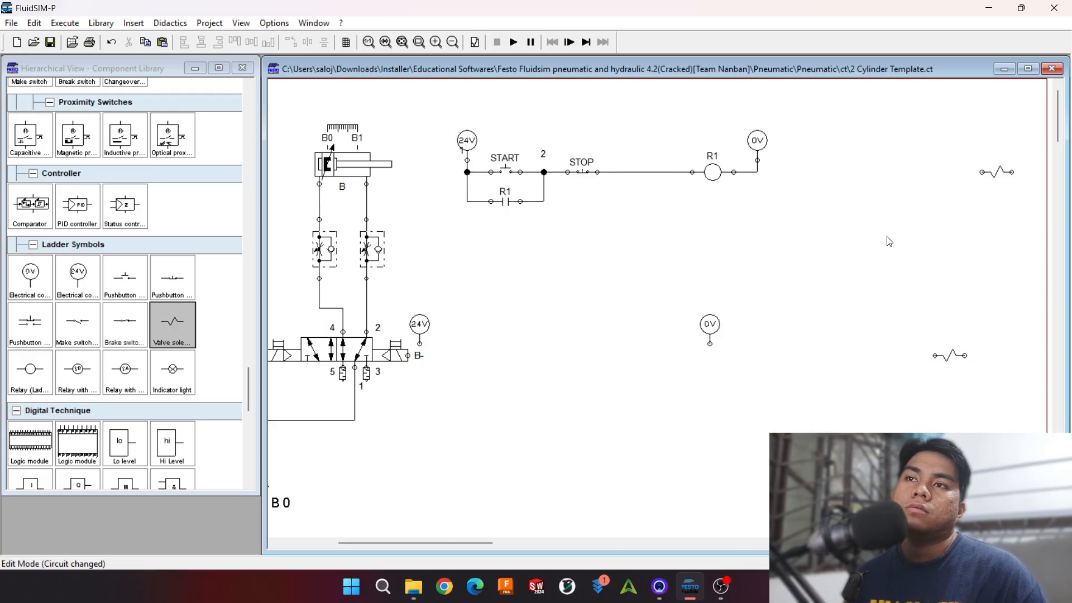
{"action": "left_click", "coordinate": [111, 41]}
Step: Duplicate the 0V connection of the R1 rung above the far end of the valve solenoid and connect it to the solenoid
{"action": "left_click", "coordinate": [760, 143]}
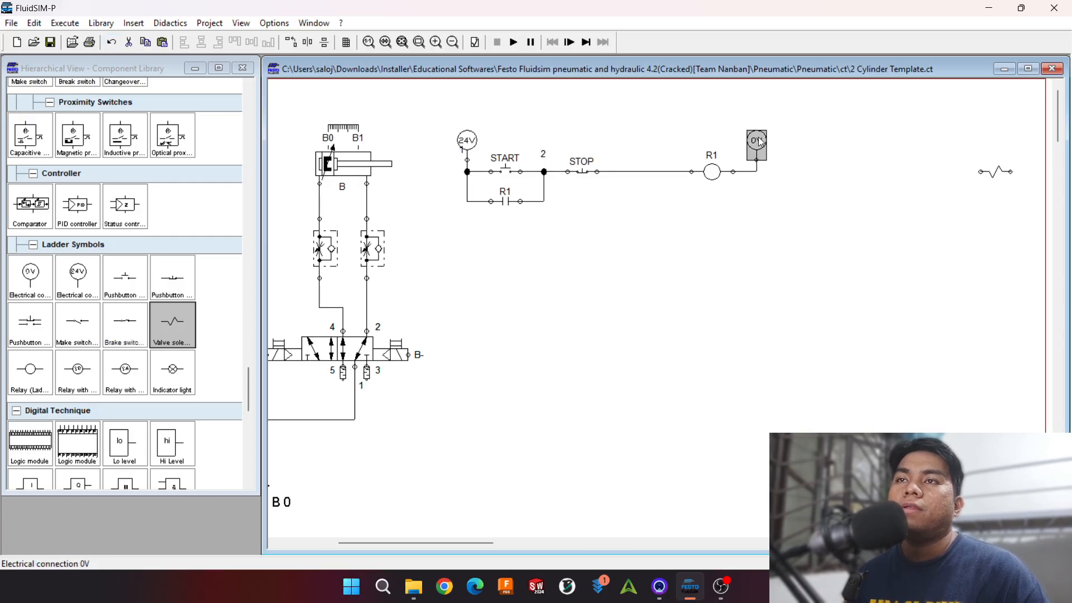
{"action": "key", "text": "ctrl+c"}
{"action": "key", "text": "ctrl+v"}
{"action": "left_click_drag", "start_coordinate": [685, 340], "coordinate": [1011, 172]}
Step: Duplicate the 24V connection of the R1 rung into the space beyond its 0V connection
{"action": "left_click", "coordinate": [465, 138]}
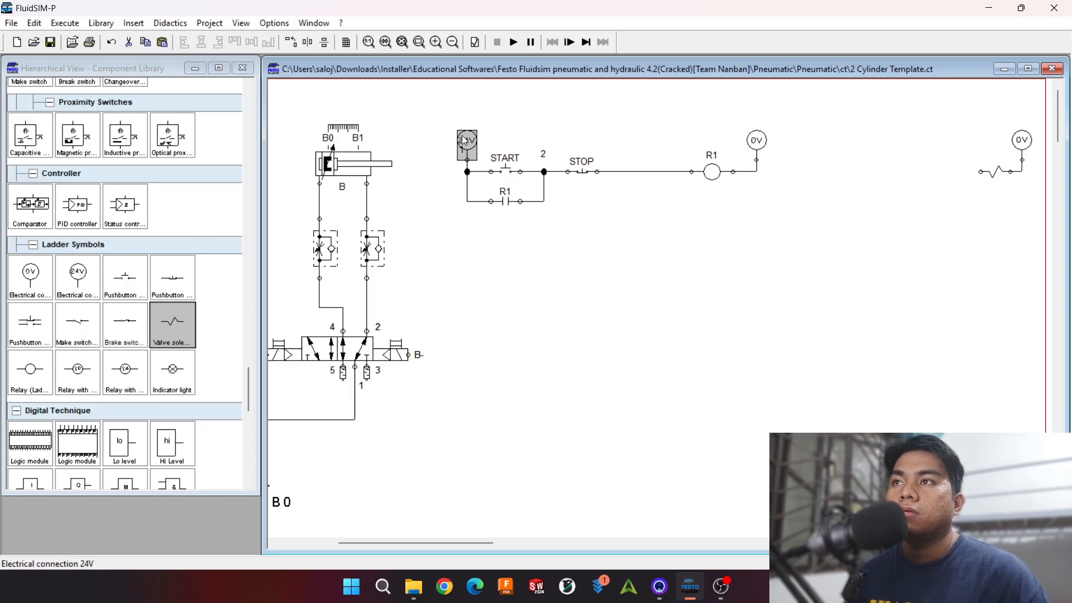
{"action": "key", "text": "ctrl+c"}
{"action": "key", "text": "ctrl+v"}
{"action": "mouse_move", "coordinate": [834, 152]}
{"action": "left_mouse_down"}
{"action": "mouse_move", "coordinate": [750, 276]}
{"action": "mouse_move", "coordinate": [674, 329]}
{"action": "mouse_move", "coordinate": [687, 337]}
{"action": "mouse_move", "coordinate": [833, 150]}
{"action": "left_mouse_up"}
{"action": "left_click", "coordinate": [676, 337]}
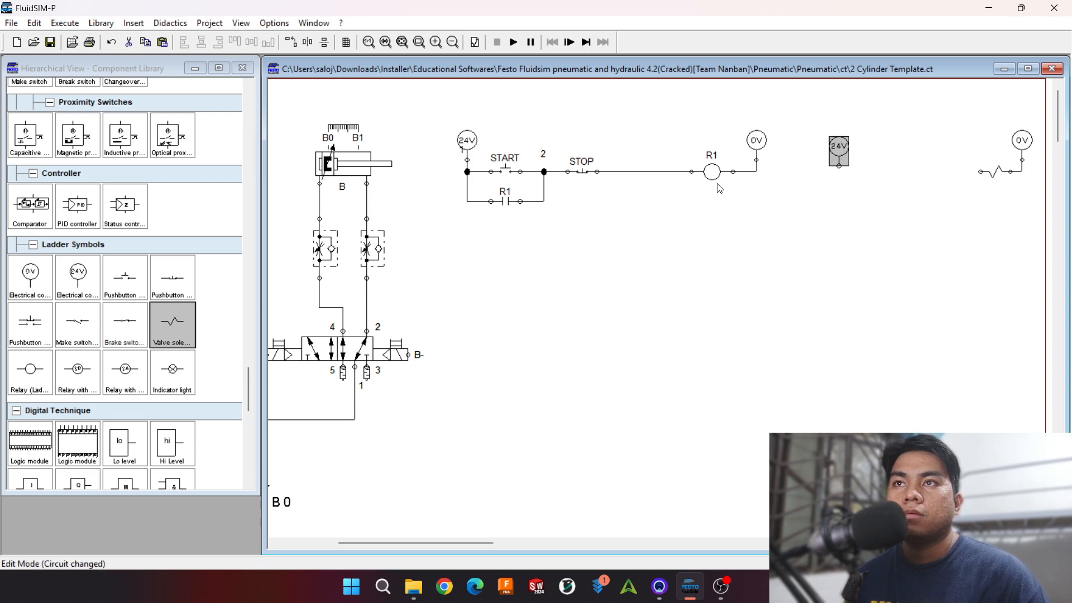
Step: Duplicate the R1 contact beside the new 24V connection and wire it between that connection and the valve solenoid
{"action": "left_click", "coordinate": [505, 193]}
{"action": "key", "text": "ctrl+c"}
{"action": "key", "text": "ctrl+v"}
{"action": "left_click_drag", "start_coordinate": [684, 328], "coordinate": [877, 165]}
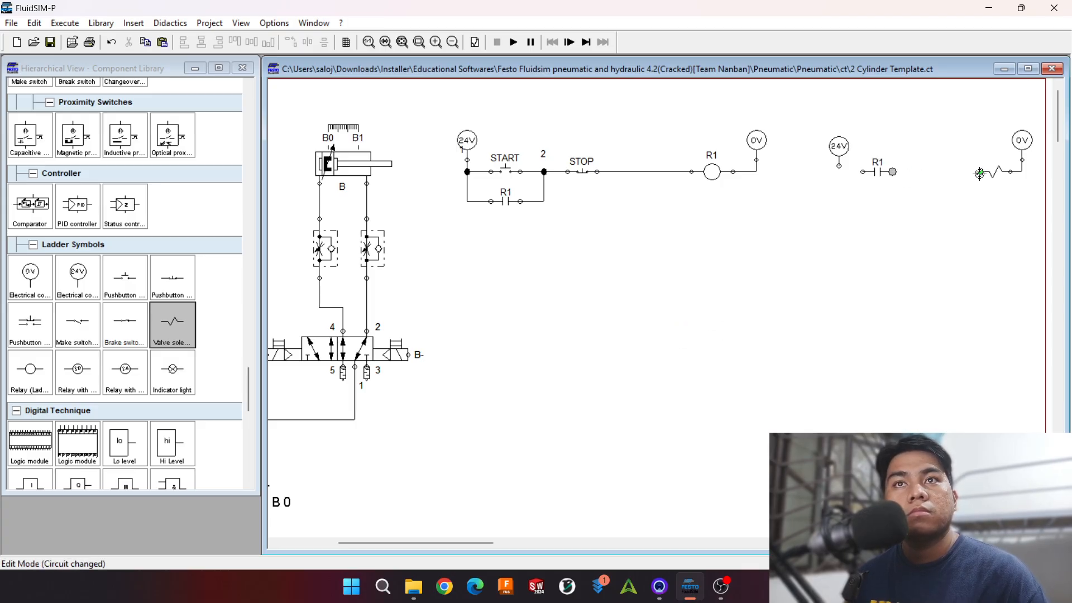
{"action": "mouse_move", "coordinate": [979, 174]}
{"action": "left_mouse_down"}
{"action": "mouse_move", "coordinate": [839, 165]}
{"action": "mouse_move", "coordinate": [840, 133]}
{"action": "left_mouse_up"}
{"action": "double_click", "coordinate": [1010, 171]}
{"action": "left_click", "coordinate": [612, 224]}
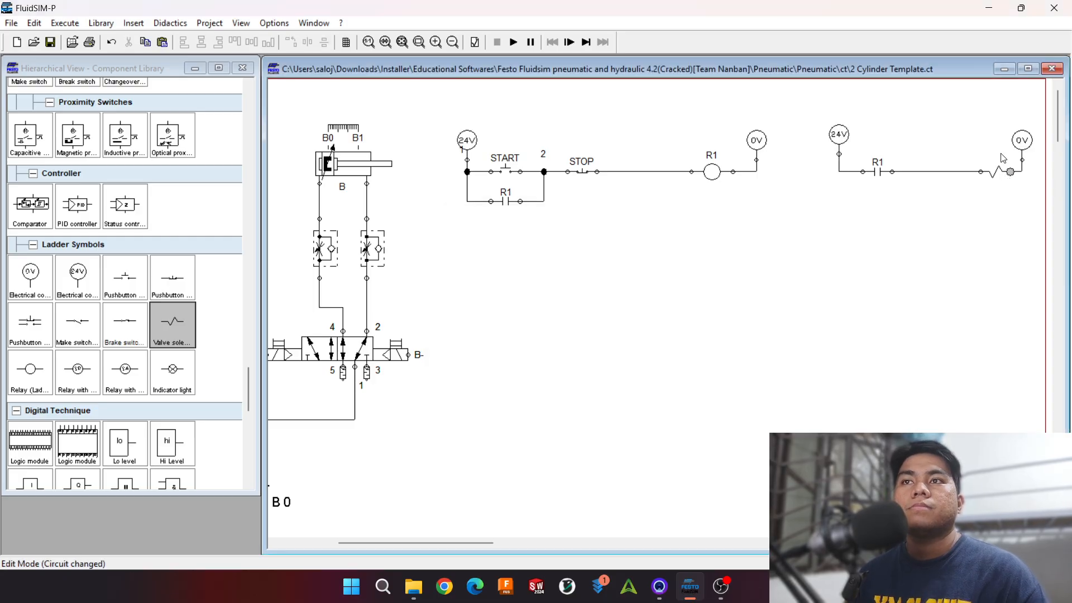
Step: Label the valve solenoid A+
{"action": "double_click", "coordinate": [993, 177]}
{"action": "type", "text": "A"}
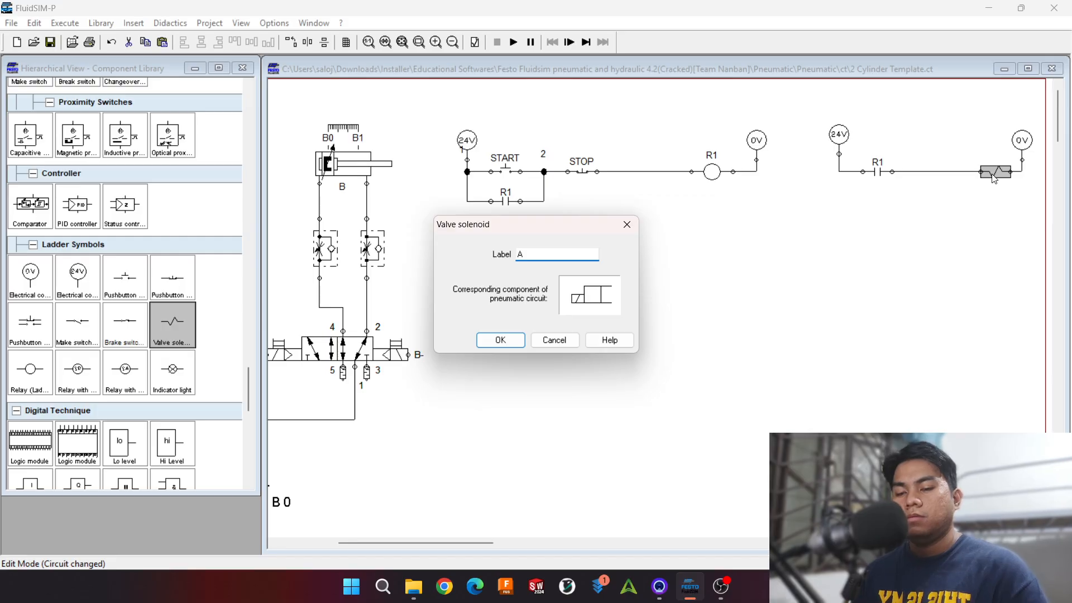
{"action": "type", "text": "+"}
{"action": "key", "text": "Return"}
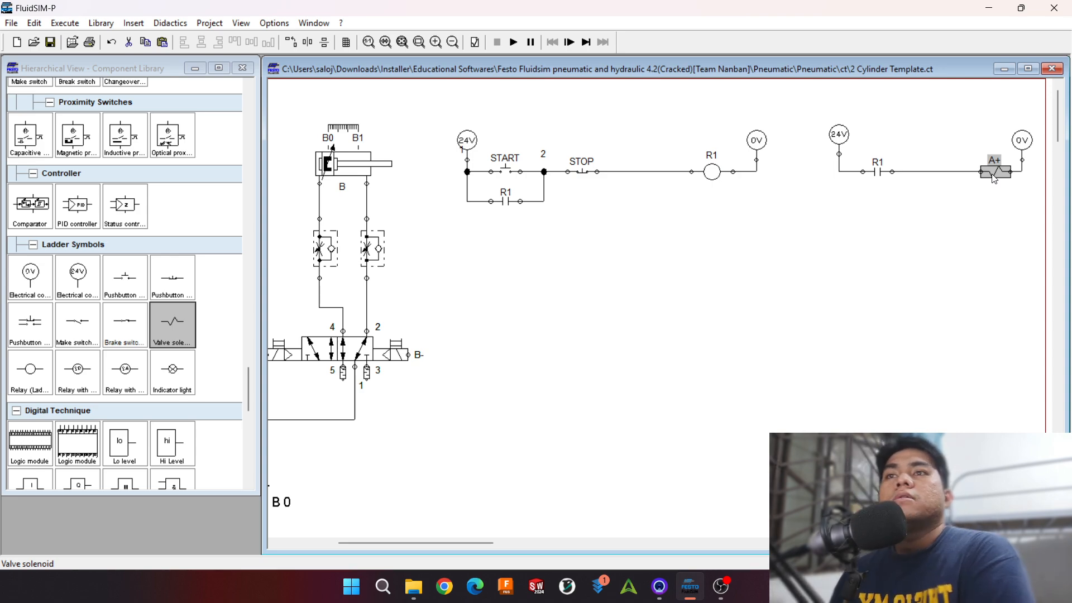
Step: Shift the R1 contact of the A+ rung closer to its 24V connection and lower the rung's 24V and 0V connections slightly
{"action": "left_click", "coordinate": [880, 172]}
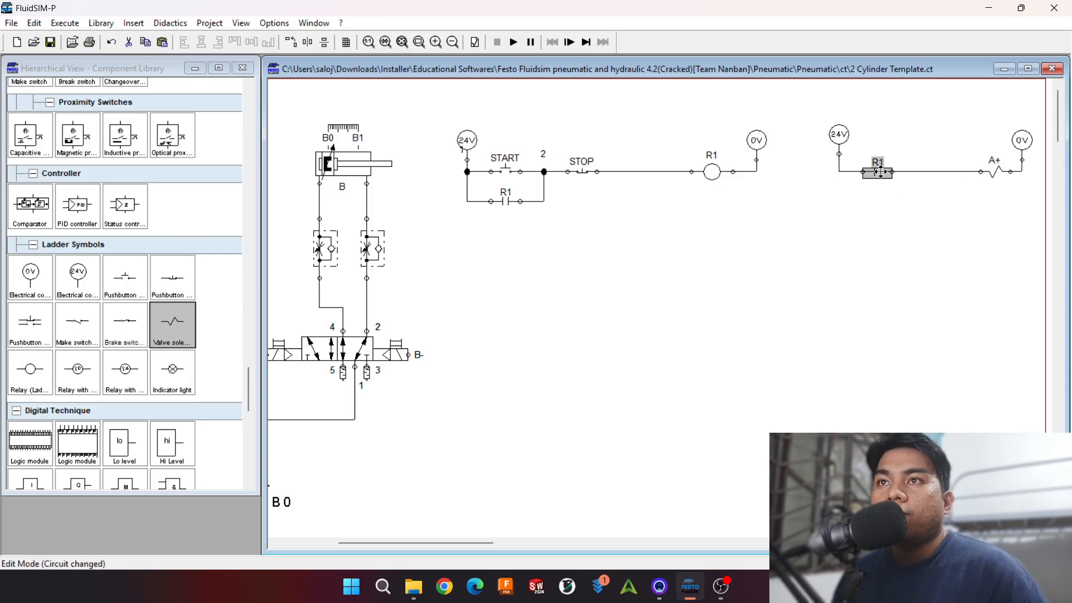
{"action": "left_click_drag", "start_coordinate": [881, 172], "coordinate": [871, 172]}
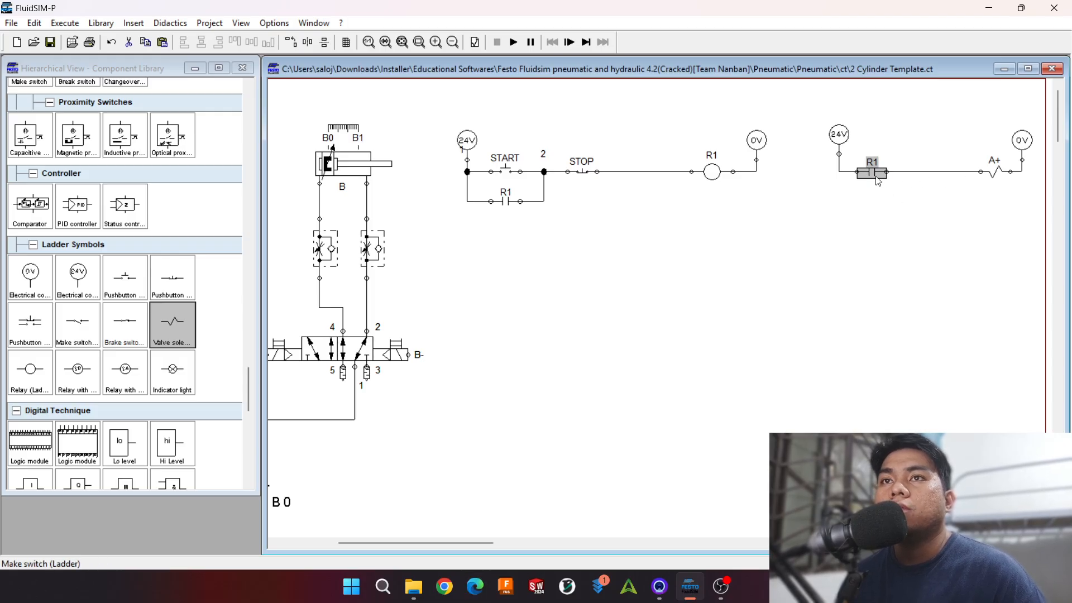
{"action": "left_click_drag", "start_coordinate": [840, 143], "coordinate": [839, 149]}
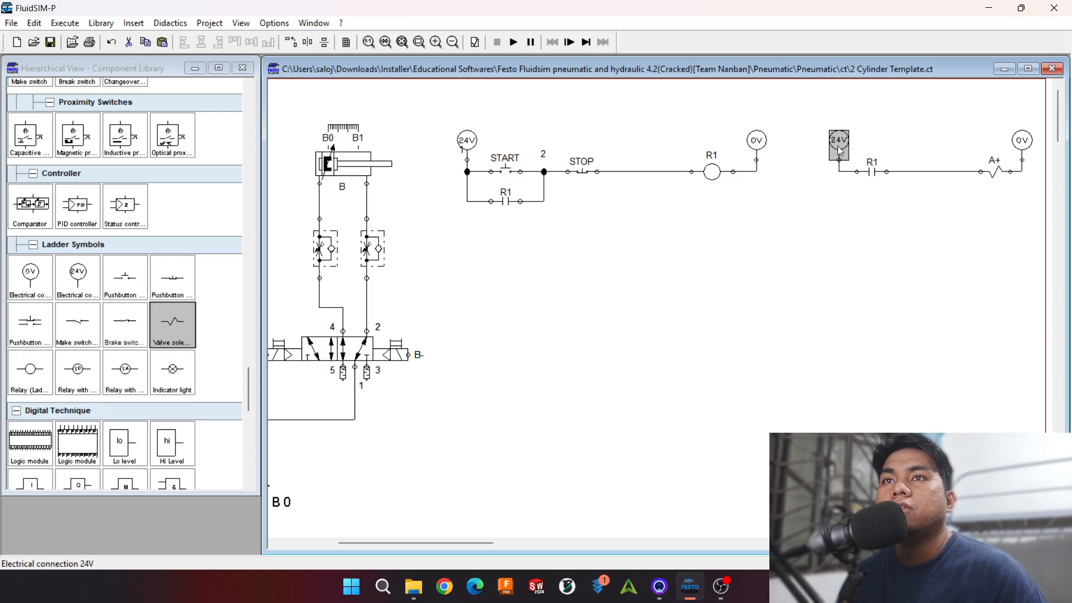
{"action": "left_click_drag", "start_coordinate": [1025, 142], "coordinate": [1022, 149]}
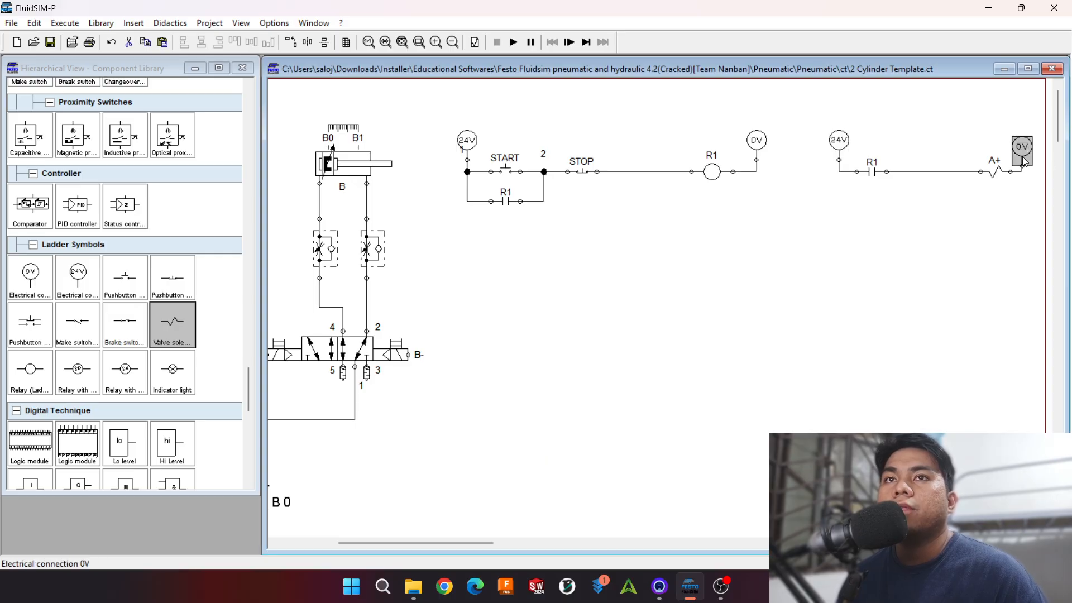
Step: Delete the 24V connection, R1 contact and 0V connection of the separate A+ rung, keeping only the solenoid
{"action": "left_click", "coordinate": [866, 215]}
{"action": "left_click", "coordinate": [839, 146]}
{"action": "key", "text": "Delete"}
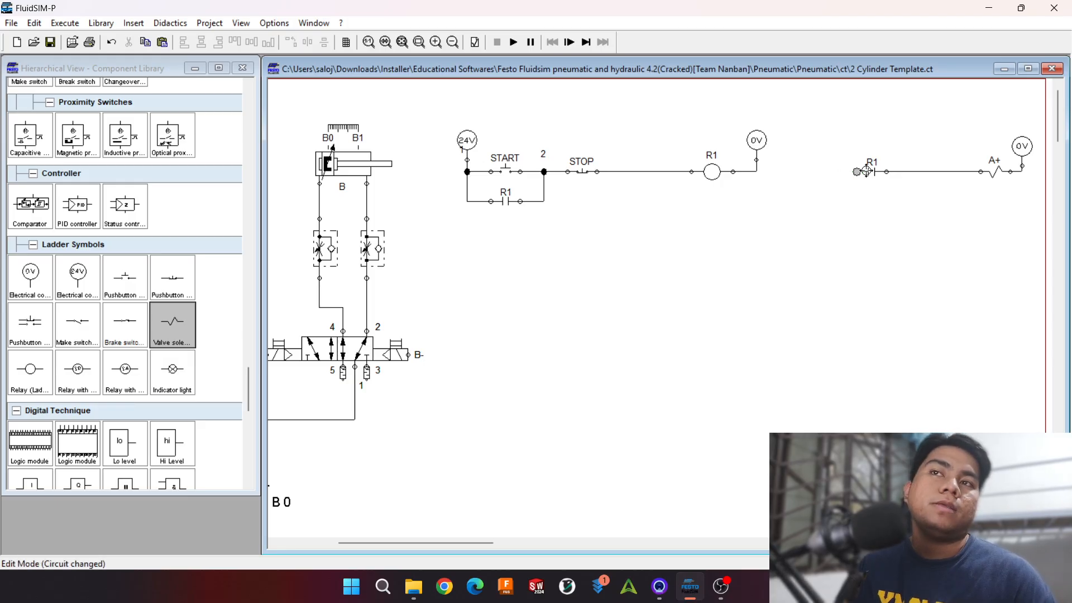
{"action": "left_click", "coordinate": [872, 171]}
{"action": "key", "text": "Delete"}
{"action": "left_click", "coordinate": [1022, 150]}
{"action": "key", "text": "Delete"}
Step: Move the A+ solenoid directly below relay R1 and wire it in parallel with the relay
{"action": "left_click_drag", "start_coordinate": [985, 175], "coordinate": [757, 161]}
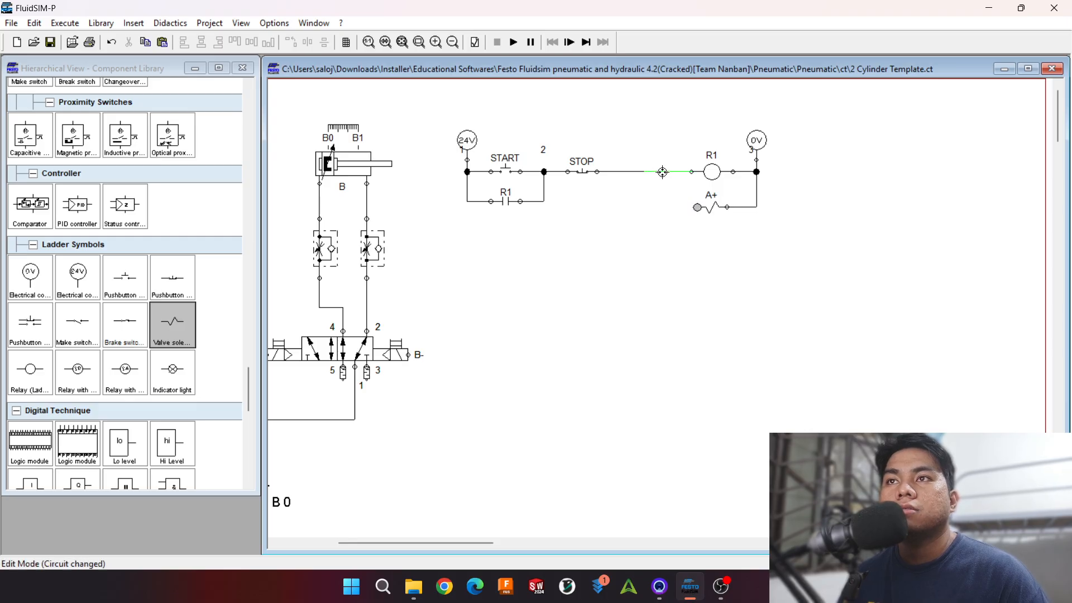
{"action": "left_click_drag", "start_coordinate": [662, 172], "coordinate": [662, 172]}
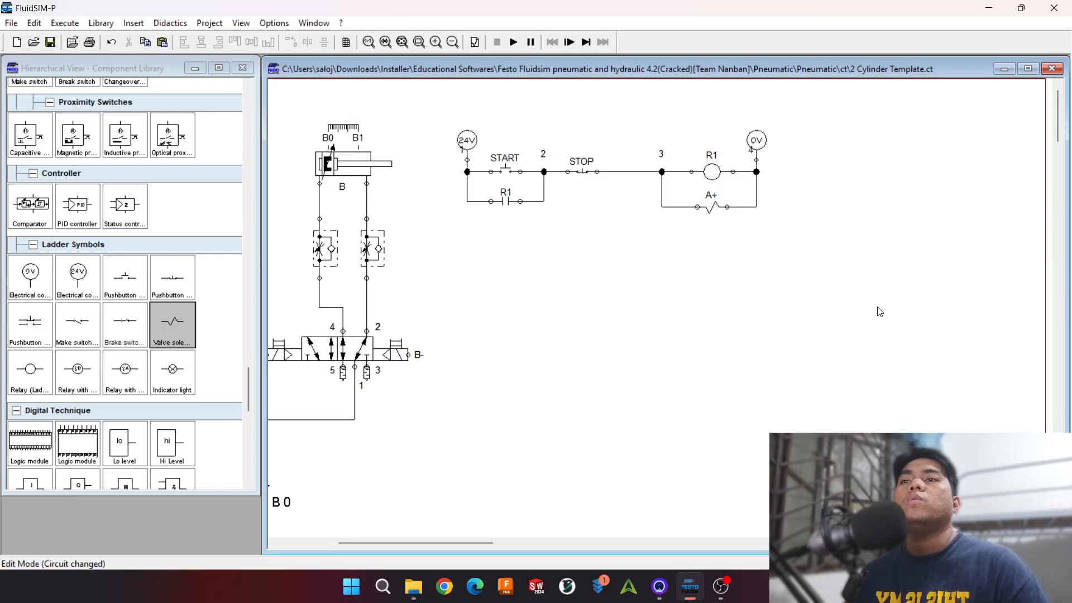
{"action": "left_click_drag", "start_coordinate": [822, 226], "coordinate": [661, 204]}
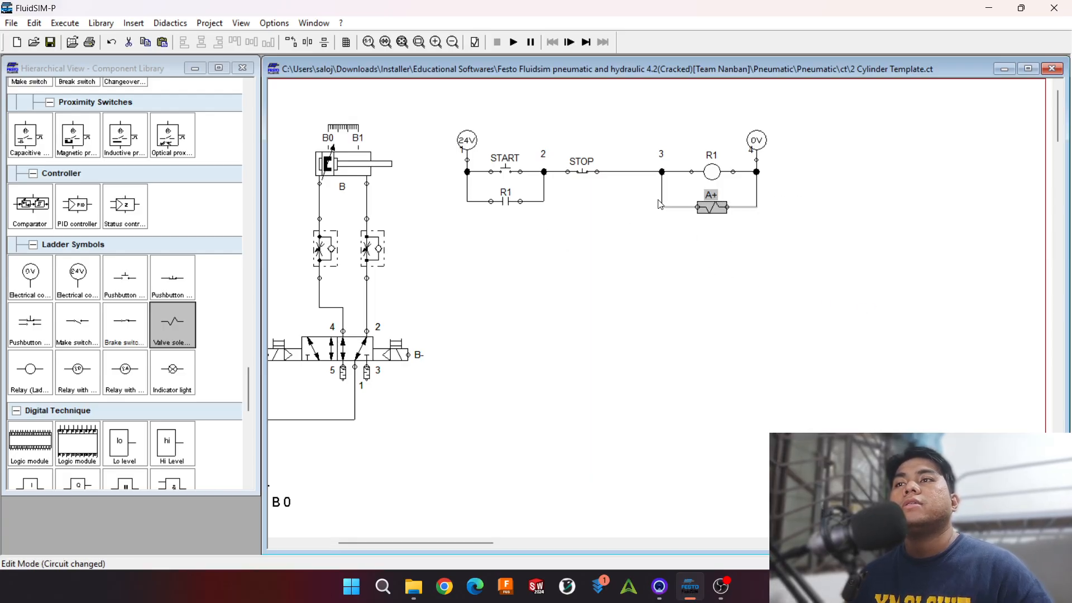
{"action": "left_click", "coordinate": [804, 244]}
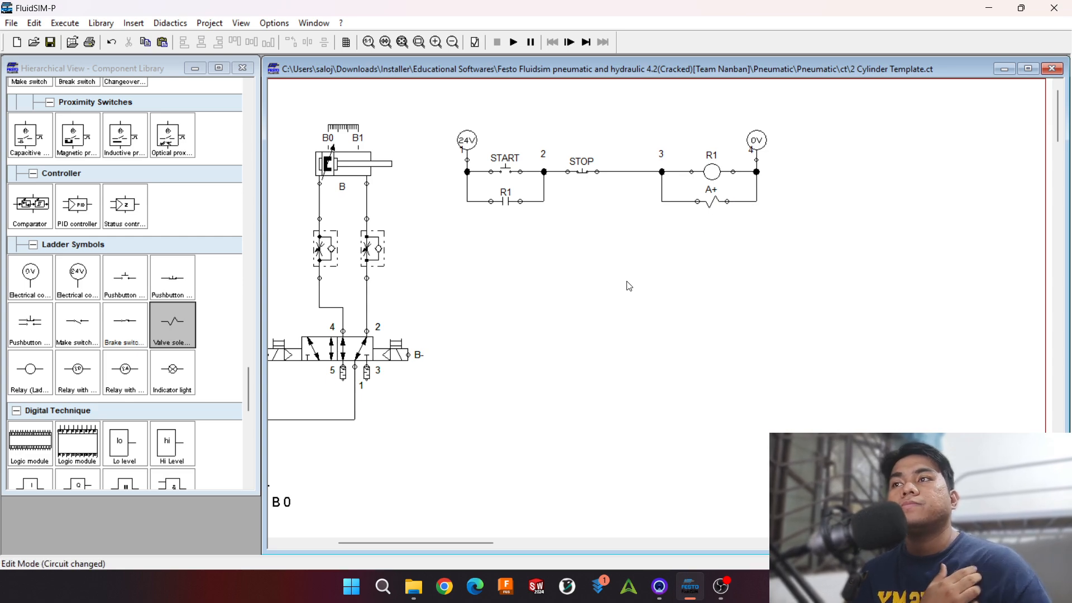
{"action": "left_click", "coordinate": [710, 208]}
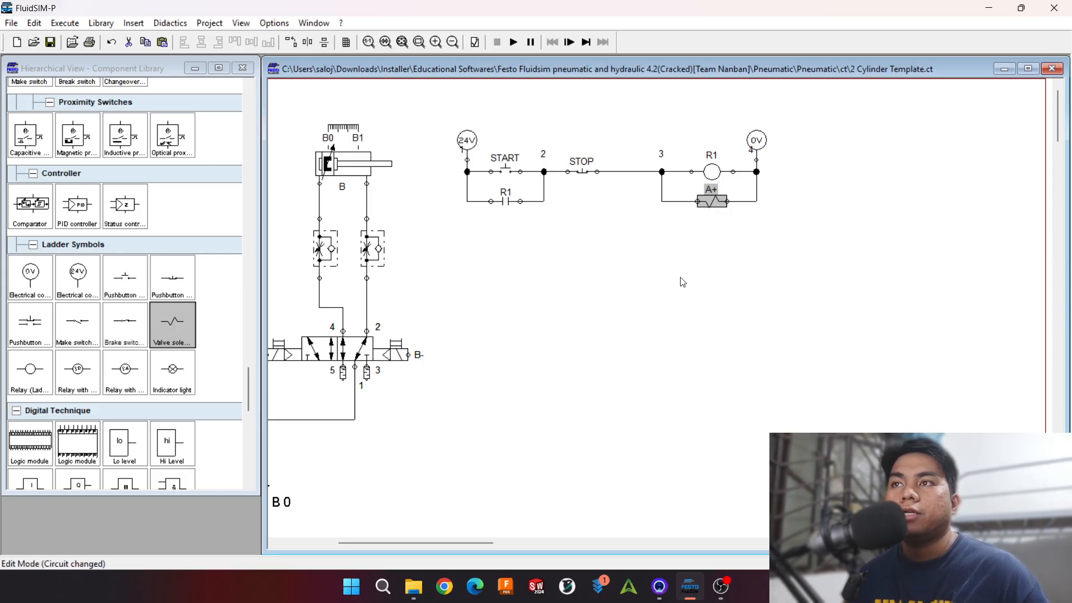
{"action": "left_click", "coordinate": [670, 263]}
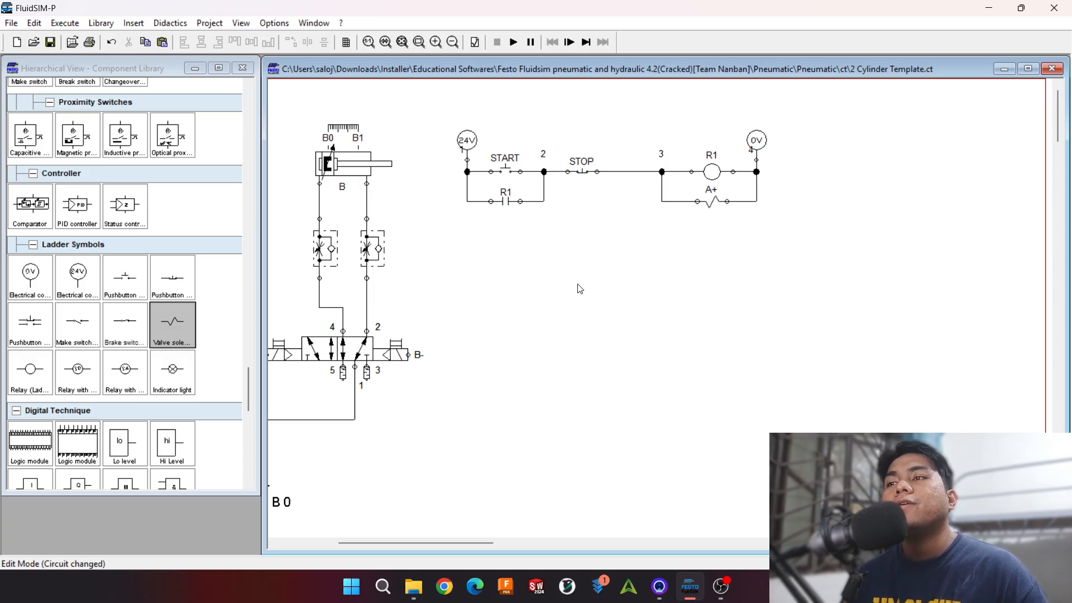
Step: Add a ladder make switch labelled A1 below the R1 latching contact and wire it to the 24V line
{"action": "left_click_drag", "start_coordinate": [456, 543], "coordinate": [425, 534]}
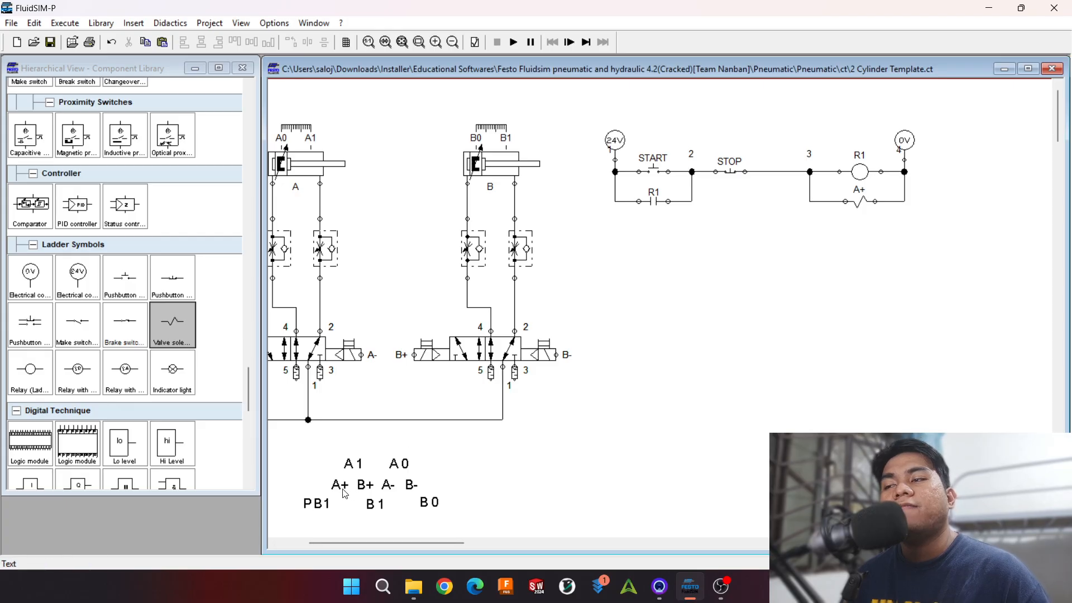
{"action": "left_click", "coordinate": [356, 466]}
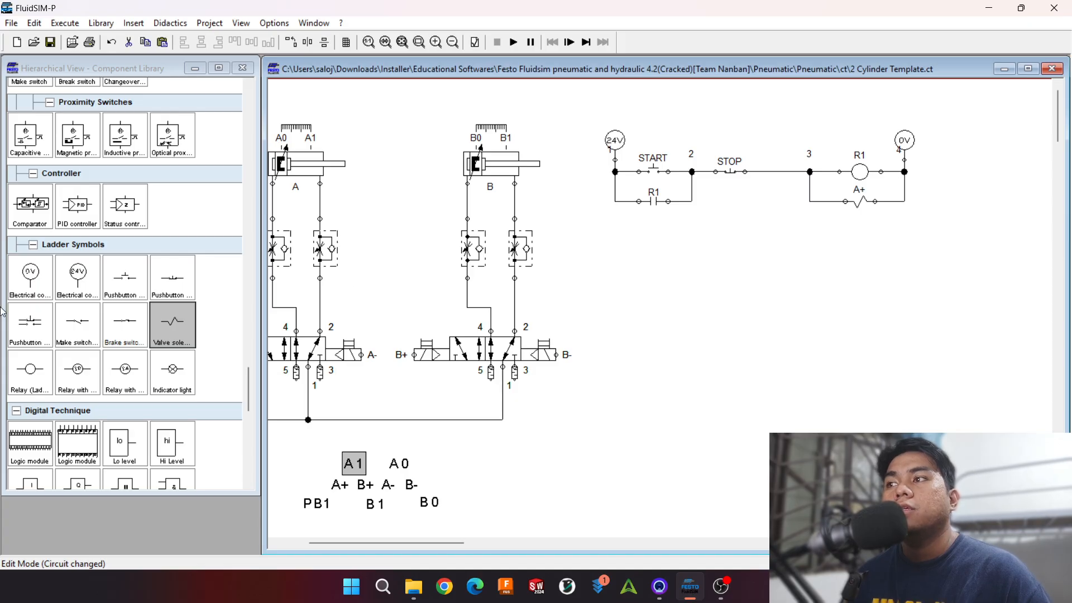
{"action": "left_click_drag", "start_coordinate": [77, 321], "coordinate": [646, 239]}
{"action": "double_click", "coordinate": [645, 239]}
{"action": "type", "text": "A"}
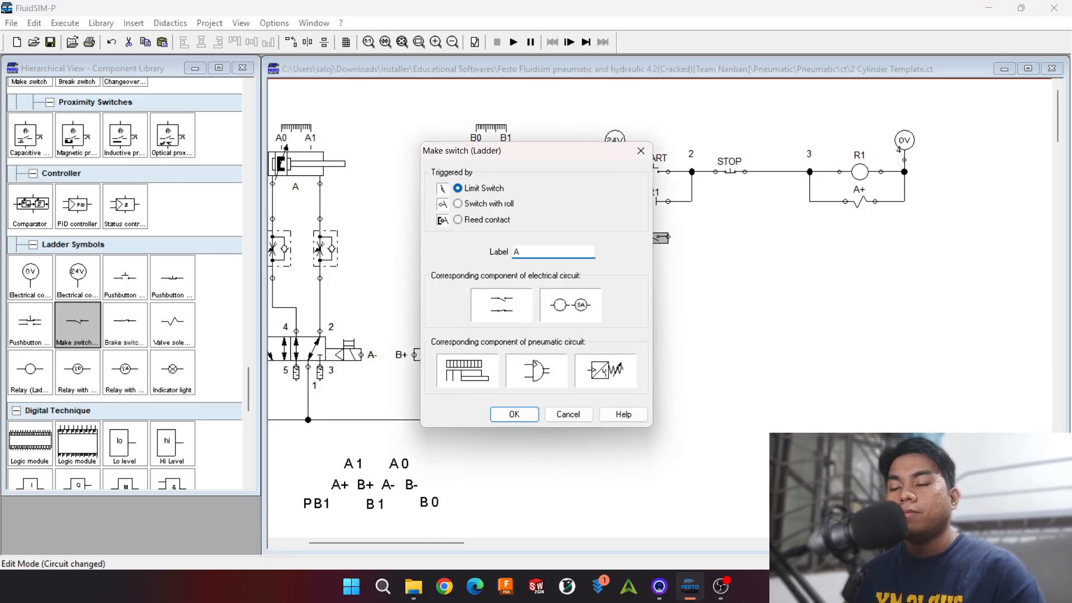
{"action": "type", "text": "1"}
{"action": "key", "text": "Return"}
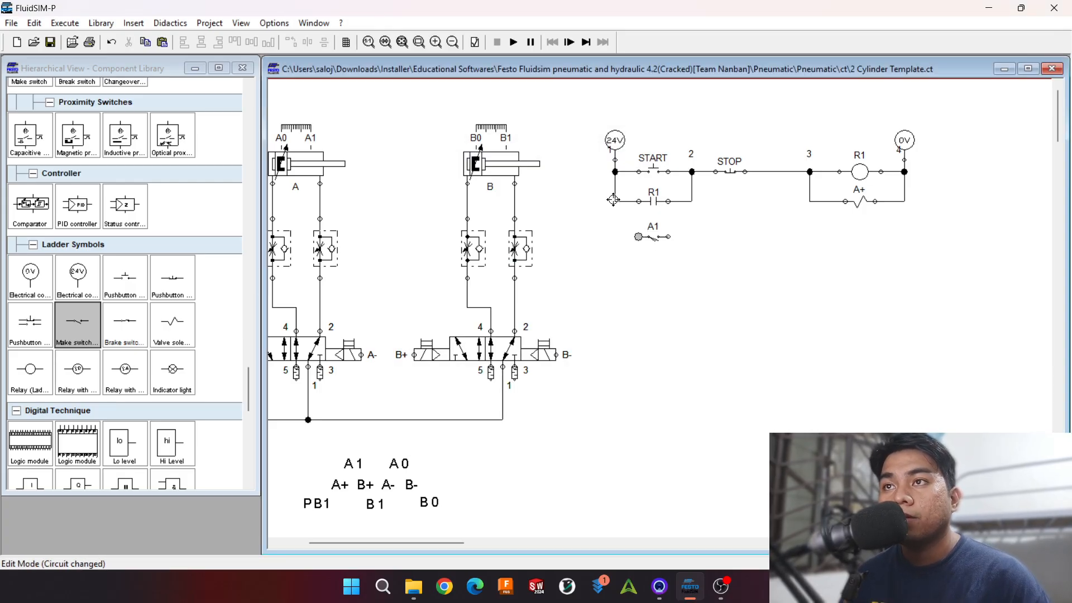
{"action": "left_click_drag", "start_coordinate": [613, 200], "coordinate": [651, 239]}
{"action": "left_click", "coordinate": [644, 238]}
Step: Duplicate the A+ solenoid directly below itself and label the copy B+
{"action": "left_click", "coordinate": [845, 202]}
{"action": "left_click", "coordinate": [857, 203]}
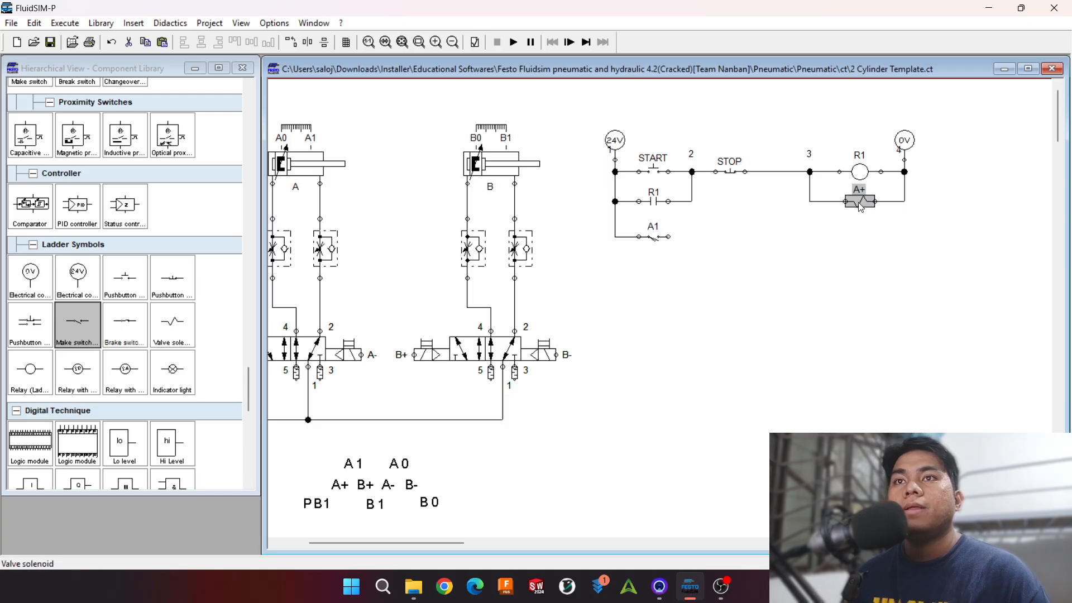
{"action": "key", "text": "ctrl+c"}
{"action": "key", "text": "ctrl+v"}
{"action": "left_click_drag", "start_coordinate": [689, 341], "coordinate": [865, 230]}
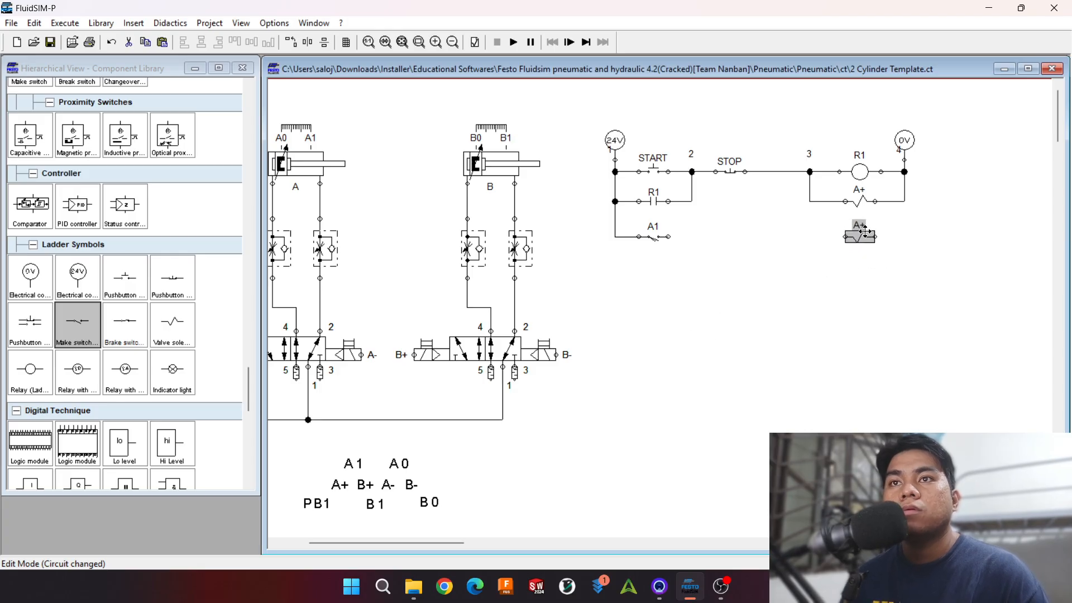
{"action": "double_click", "coordinate": [865, 230]}
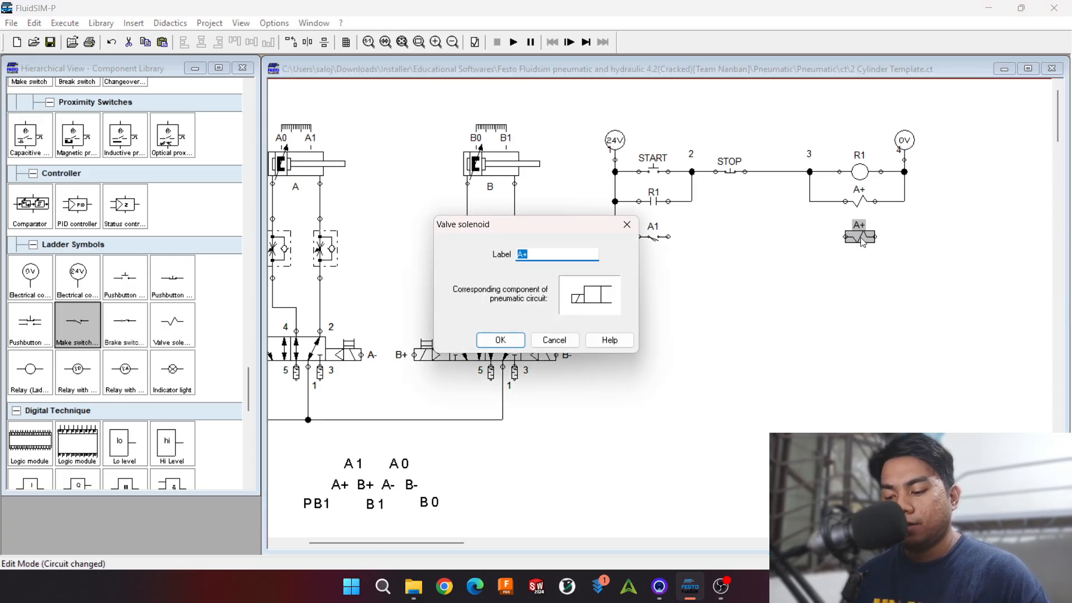
{"action": "type", "text": "A"}
{"action": "key", "text": "BackSpace"}
{"action": "type", "text": "B+"}
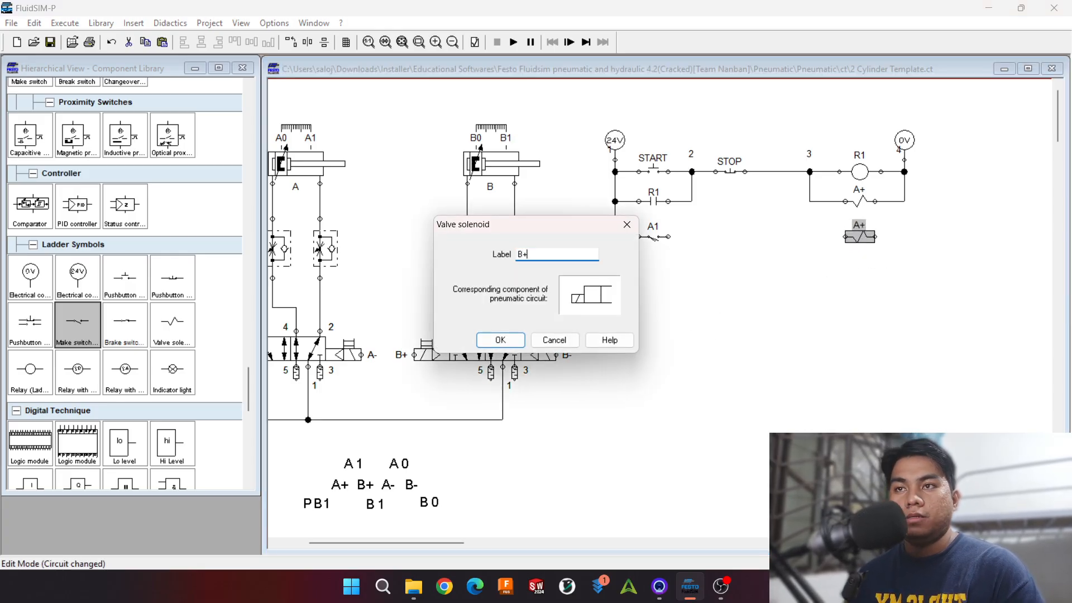
{"action": "key", "text": "Return"}
Step: Wire the B+ solenoid to the 0V line and to the A1 switch, and shift that rung down slightly
{"action": "left_click_drag", "start_coordinate": [875, 237], "coordinate": [905, 201]}
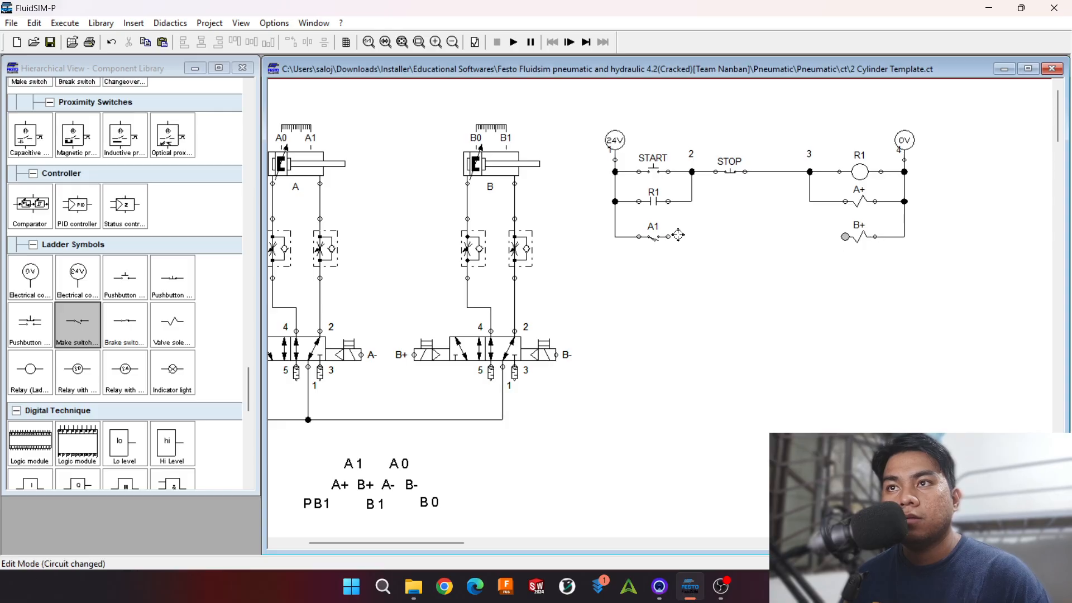
{"action": "left_click_drag", "start_coordinate": [678, 235], "coordinate": [845, 236]}
{"action": "left_click_drag", "start_coordinate": [1038, 324], "coordinate": [551, 217]}
{"action": "key", "text": "Down"}
{"action": "left_click", "coordinate": [622, 309]}
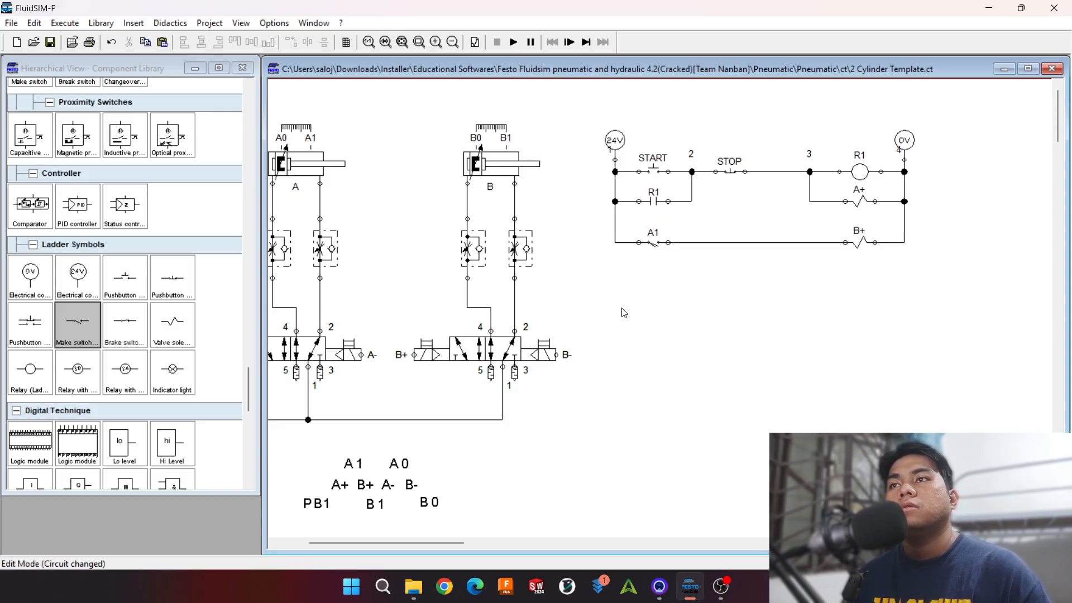
Step: Run the simulation, actuate START to test the A+ and B+ movements, and stop the simulation
{"action": "left_click", "coordinate": [513, 43]}
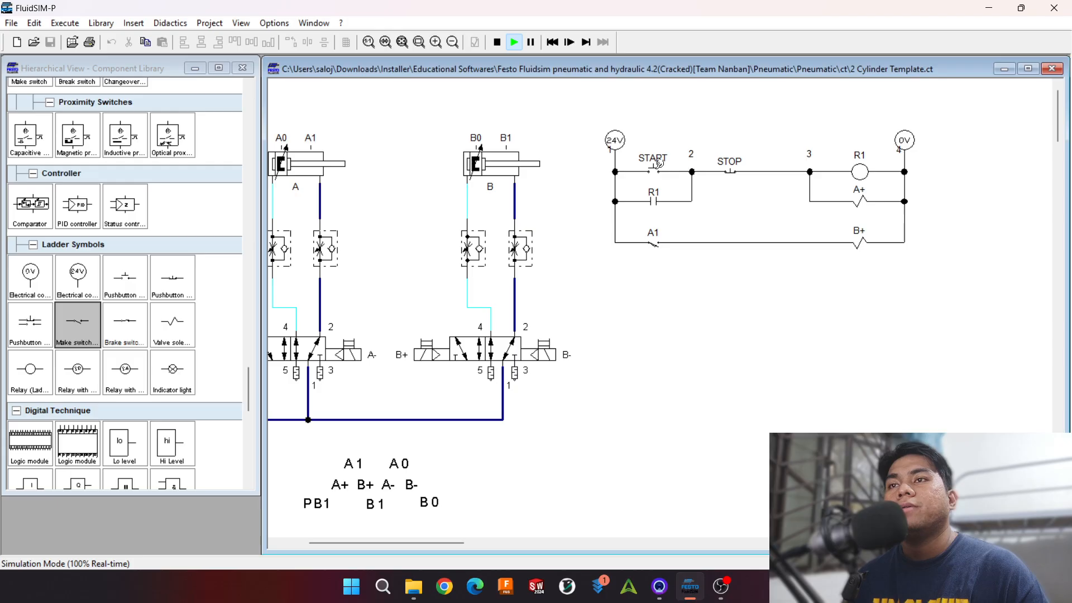
{"action": "left_click", "coordinate": [658, 163]}
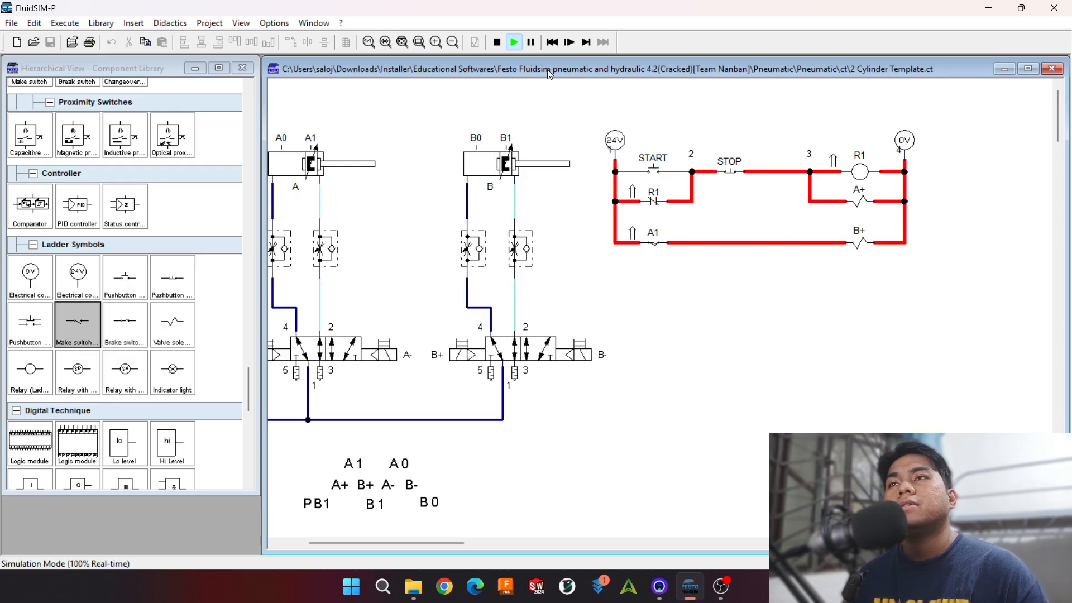
{"action": "left_click", "coordinate": [498, 42]}
Step: Set the opening level of both one-way flow control valves of cylinder A to 20 %
{"action": "double_click", "coordinate": [282, 260]}
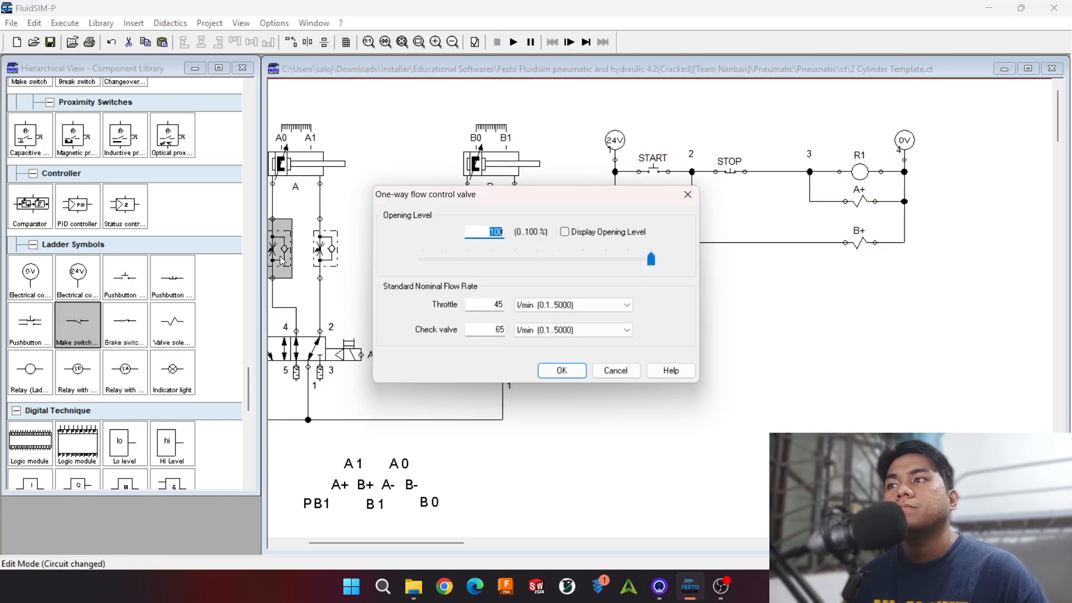
{"action": "type", "text": "30"}
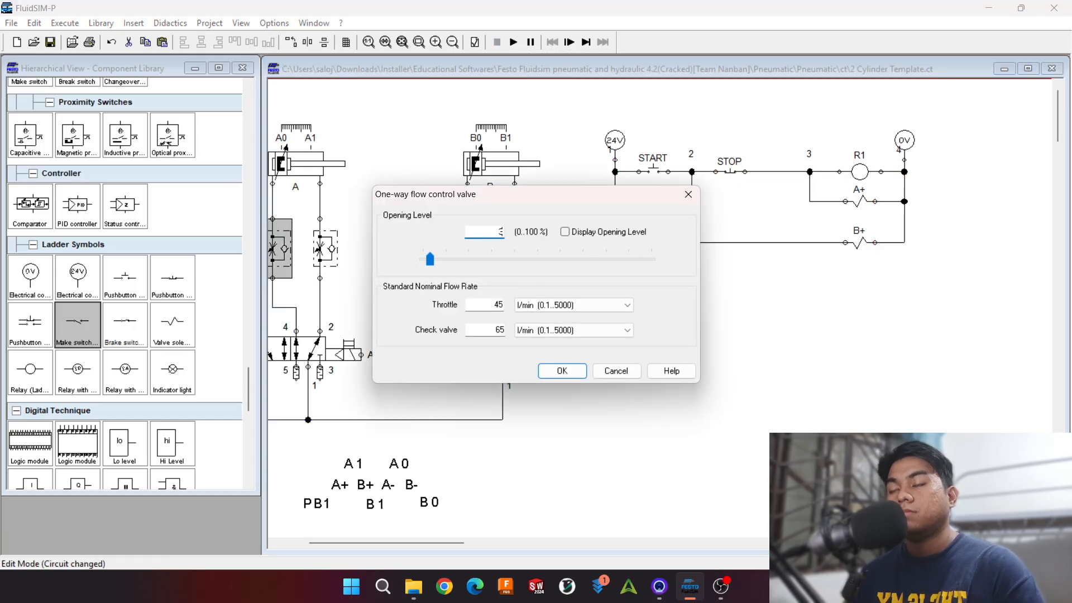
{"action": "key", "text": "BackSpace"}
{"action": "key", "text": "BackSpace"}
{"action": "type", "text": "20"}
{"action": "key", "text": "Return"}
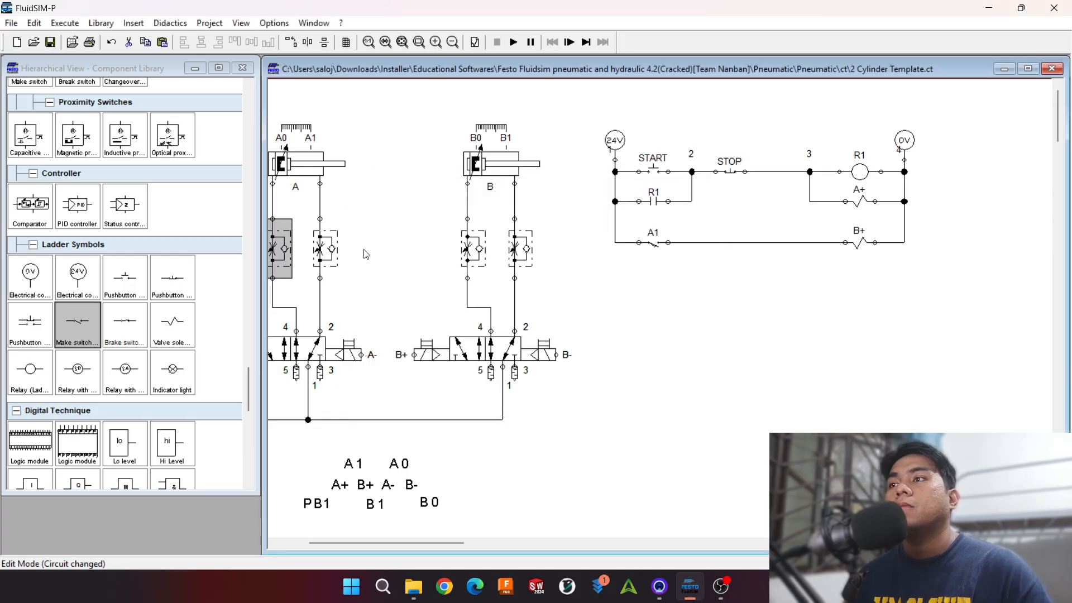
{"action": "double_click", "coordinate": [327, 251]}
{"action": "type", "text": "2"}
{"action": "key", "text": "Return"}
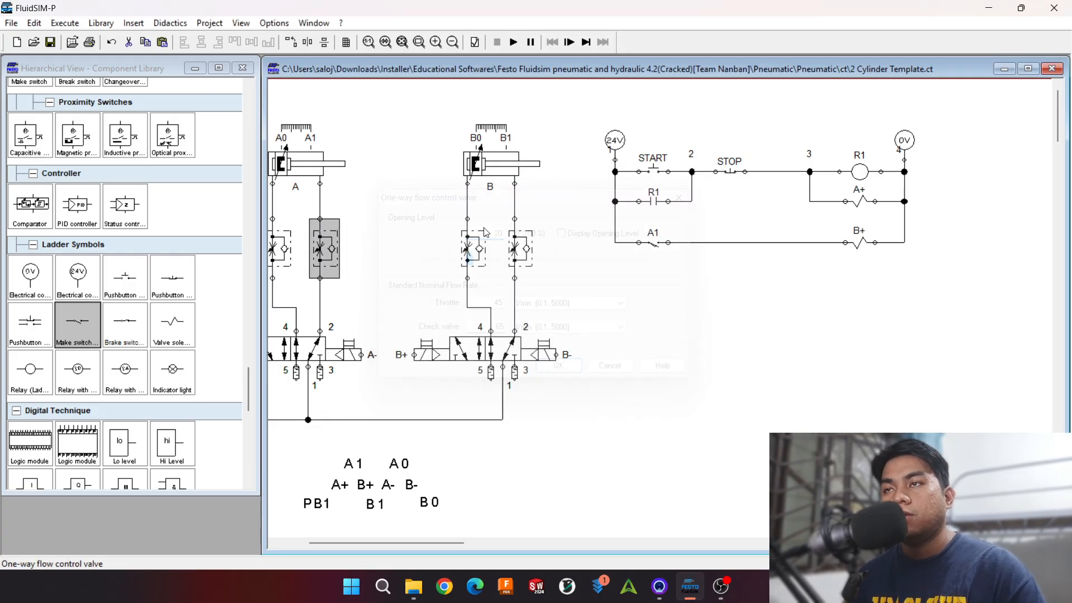
Step: Set the opening level of both one-way flow control valves of cylinder B to 20 %
{"action": "double_click", "coordinate": [474, 254]}
{"action": "type", "text": "20"}
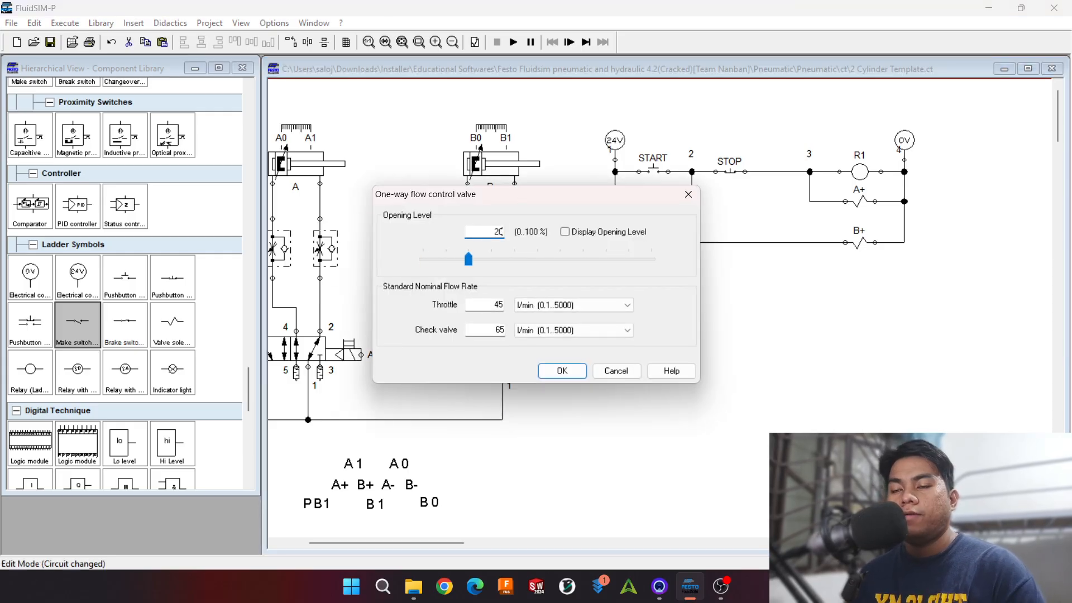
{"action": "key", "text": "Return"}
{"action": "double_click", "coordinate": [530, 249]}
{"action": "type", "text": "2"}
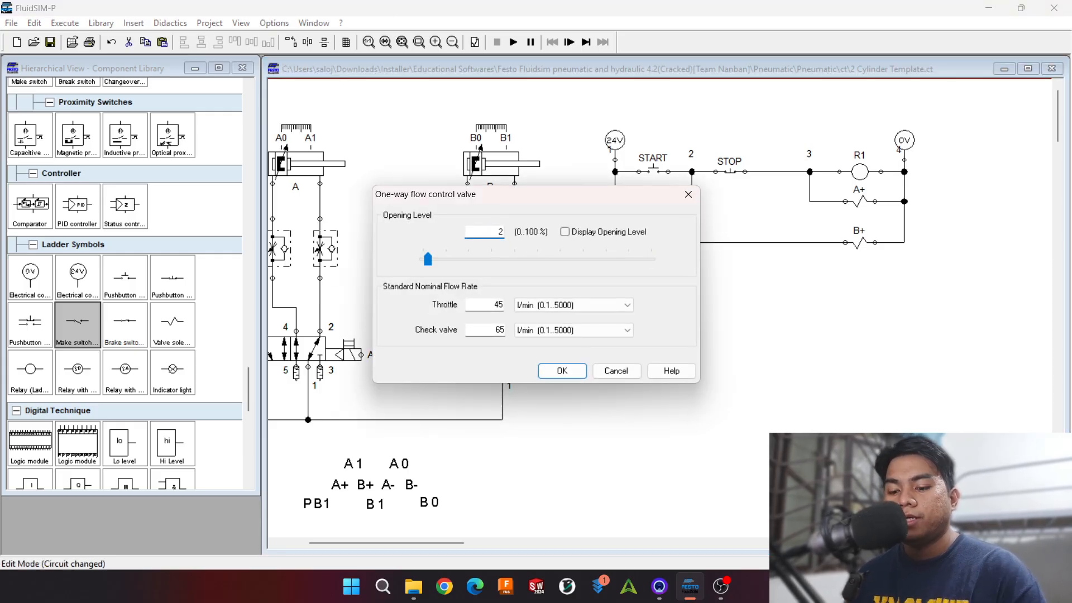
{"action": "type", "text": "0"}
{"action": "key", "text": "Return"}
{"action": "left_click", "coordinate": [479, 254]}
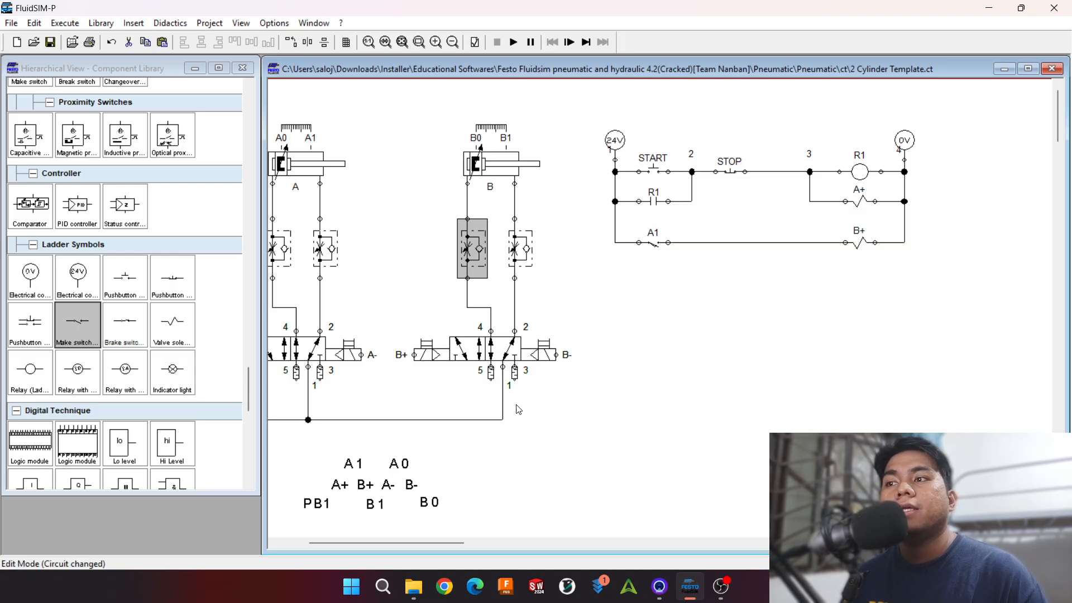
Step: Duplicate the A1 make switch directly below itself, label the copy B1, and wire it to the 24V line
{"action": "left_click", "coordinate": [656, 241]}
{"action": "key", "text": "ctrl+c"}
{"action": "key", "text": "ctrl+v"}
{"action": "left_click_drag", "start_coordinate": [675, 328], "coordinate": [652, 271]}
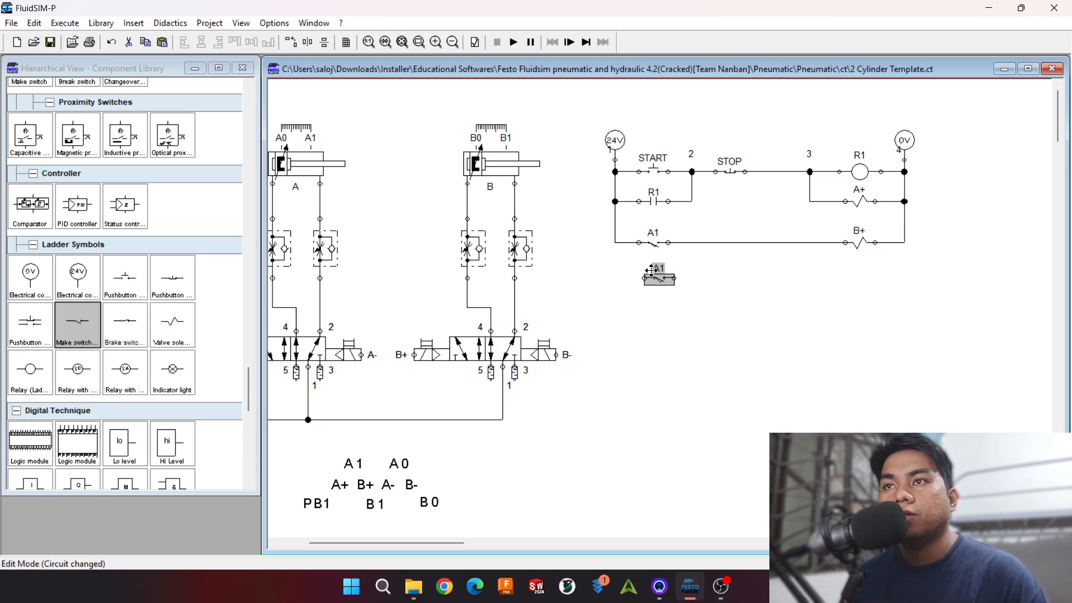
{"action": "double_click", "coordinate": [652, 270]}
{"action": "type", "text": "B"}
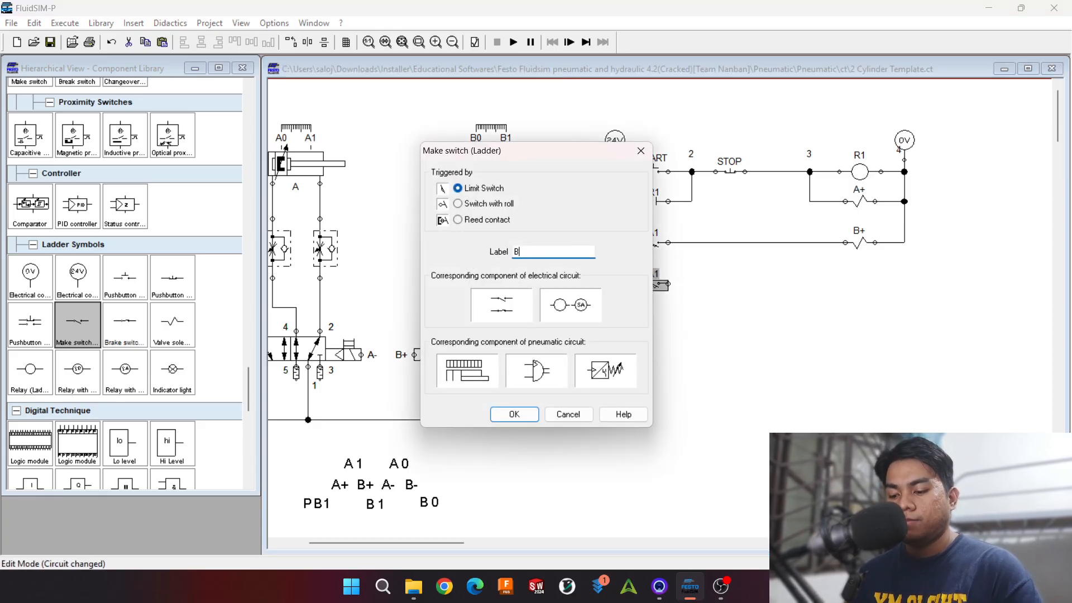
{"action": "type", "text": "1"}
{"action": "key", "text": "Return"}
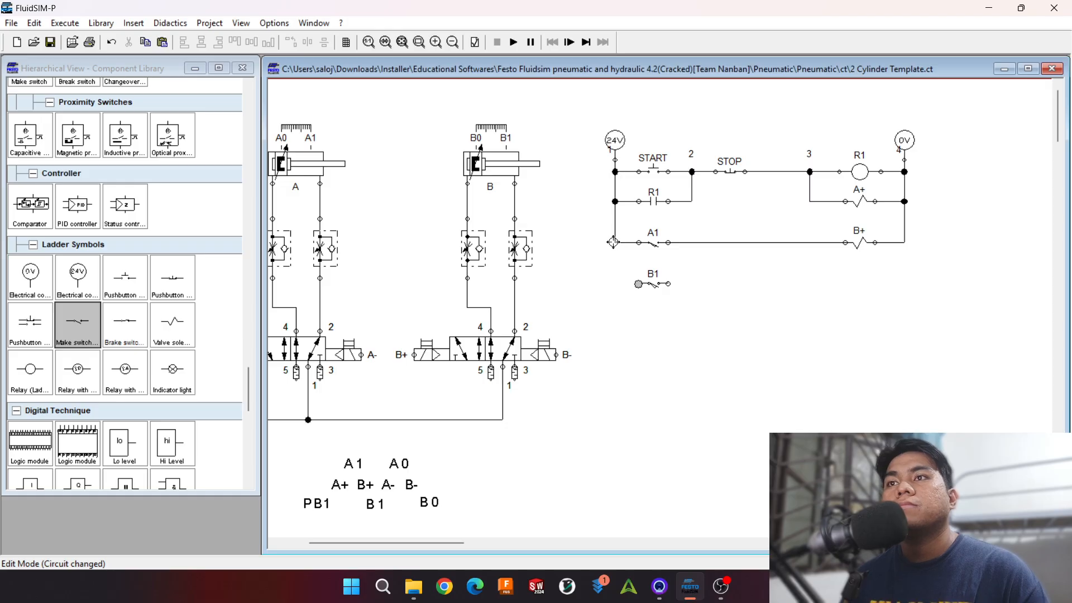
{"action": "left_click_drag", "start_coordinate": [615, 241], "coordinate": [638, 284]}
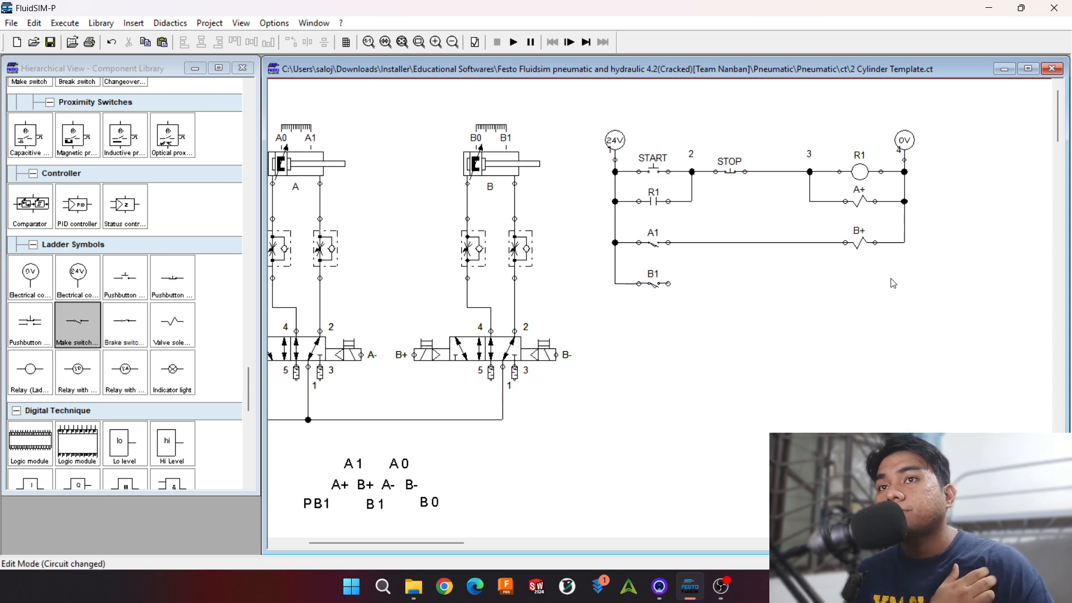
Step: Duplicate the R1 relay coil onto the B1 rung, label it R2, and wire it to the 0V line and the B1 switch
{"action": "left_click", "coordinate": [856, 176]}
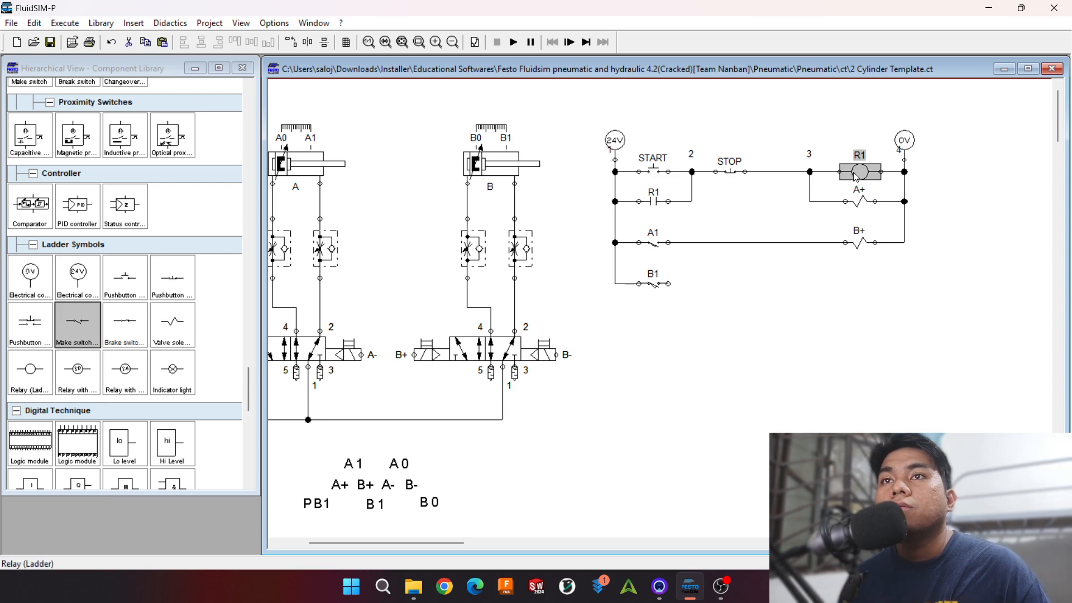
{"action": "key", "text": "ctrl+c"}
{"action": "key", "text": "ctrl+v"}
{"action": "left_click_drag", "start_coordinate": [682, 337], "coordinate": [858, 276]}
{"action": "double_click", "coordinate": [867, 286]}
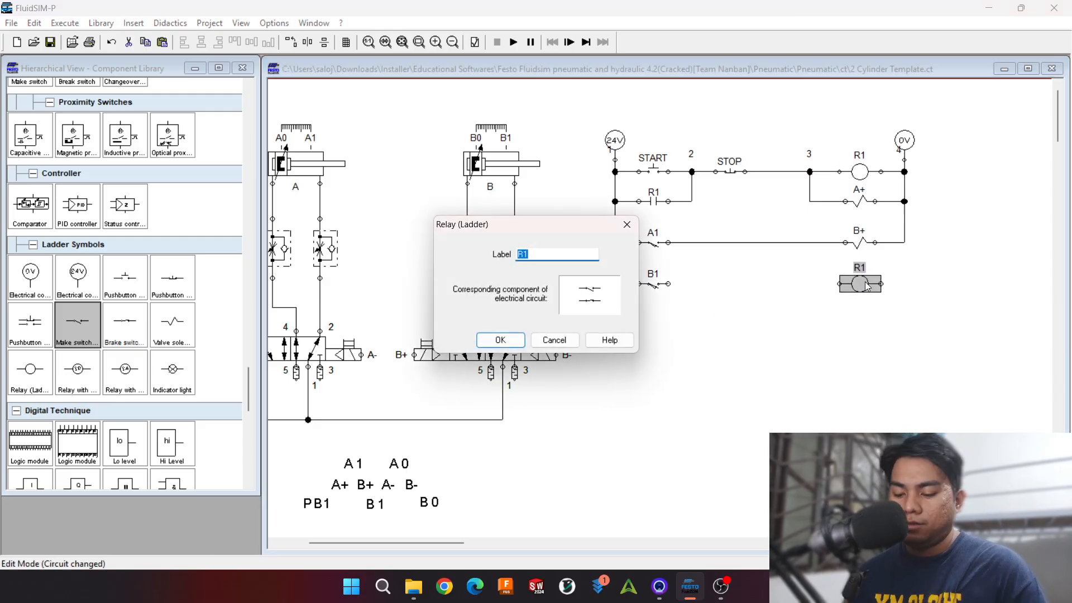
{"action": "type", "text": "R2"}
{"action": "key", "text": "Return"}
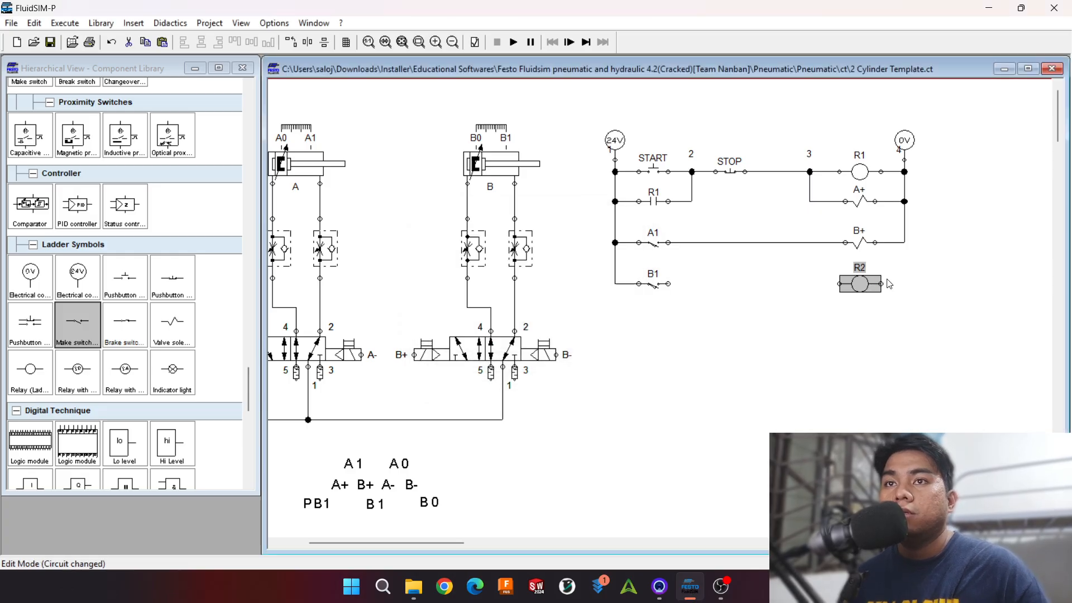
{"action": "left_click_drag", "start_coordinate": [904, 201], "coordinate": [670, 284]}
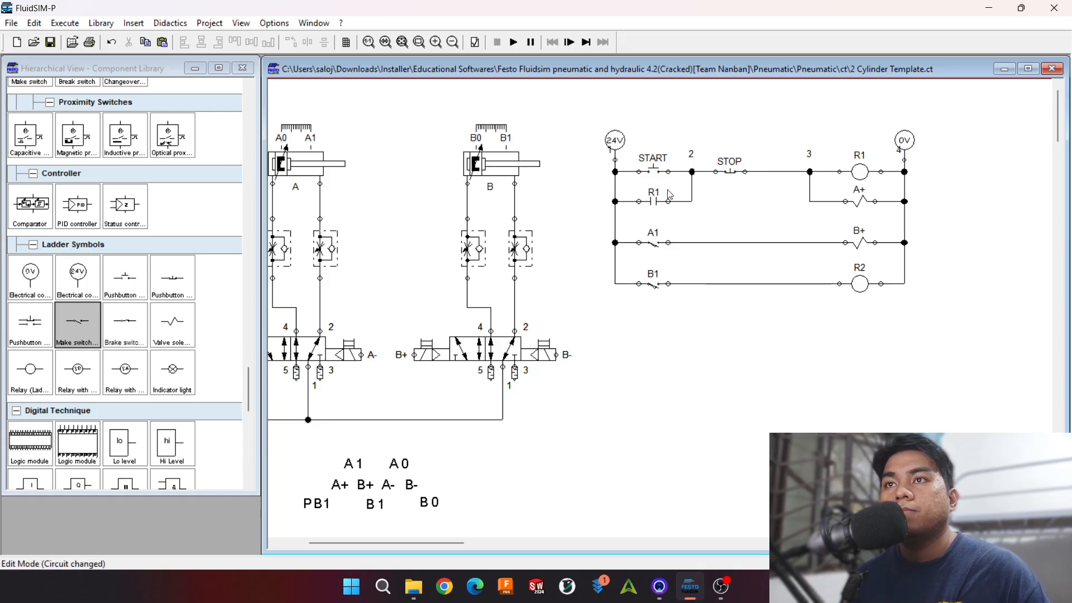
Step: Duplicate the R1 contact below the B1 switch, wire it in parallel with B1, and label it R2
{"action": "left_click", "coordinate": [655, 203]}
{"action": "key", "text": "ctrl+c"}
{"action": "key", "text": "ctrl+v"}
{"action": "left_click_drag", "start_coordinate": [681, 337], "coordinate": [652, 319]}
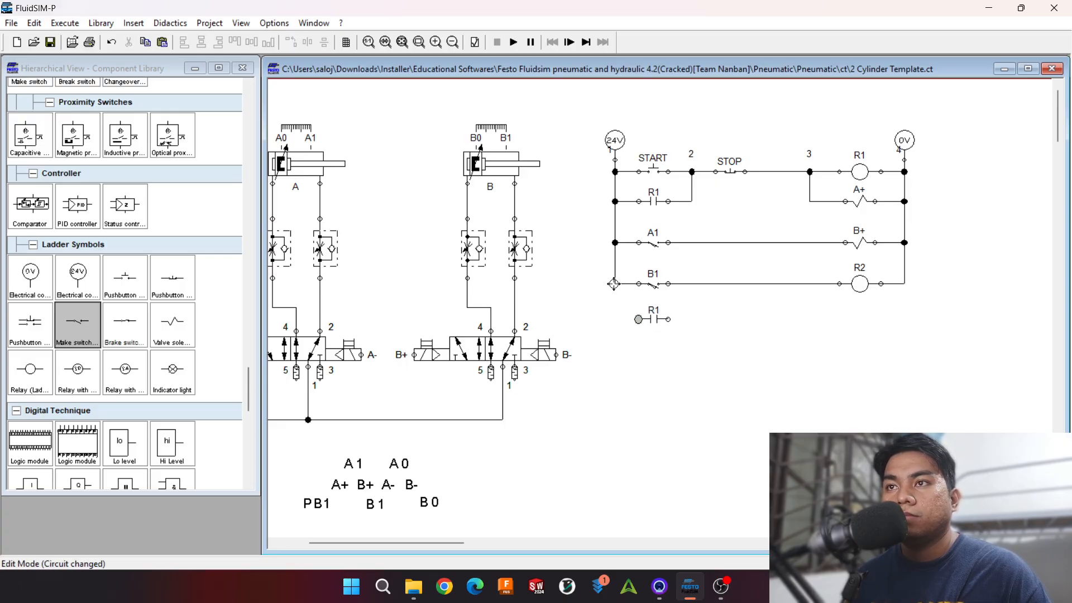
{"action": "left_click_drag", "start_coordinate": [615, 283], "coordinate": [698, 284]}
{"action": "double_click", "coordinate": [654, 319]}
{"action": "type", "text": "R2"}
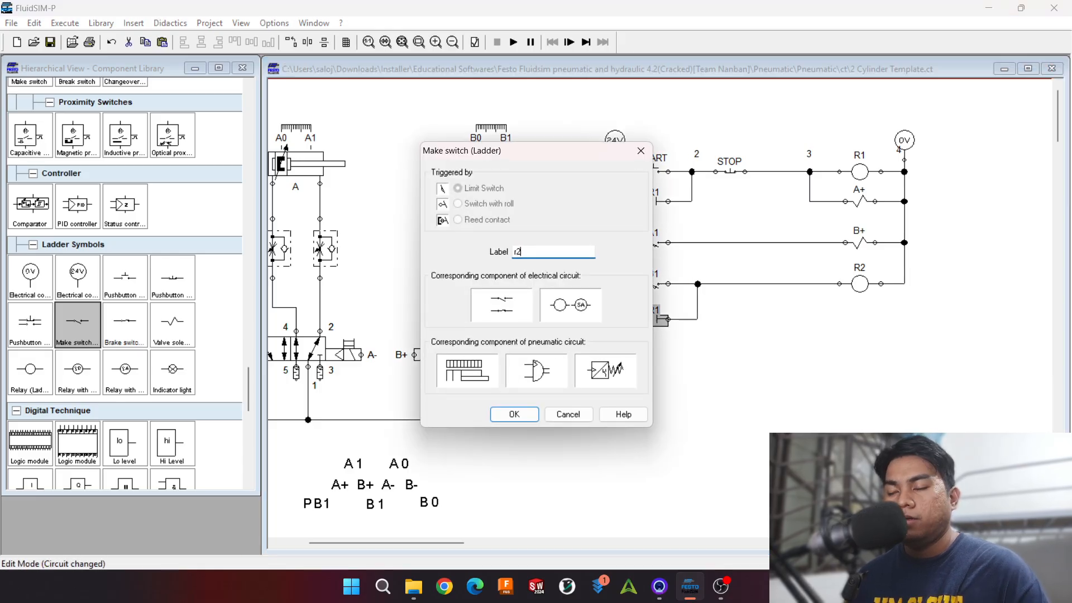
{"action": "key", "text": "Return"}
{"action": "left_click", "coordinate": [851, 336]}
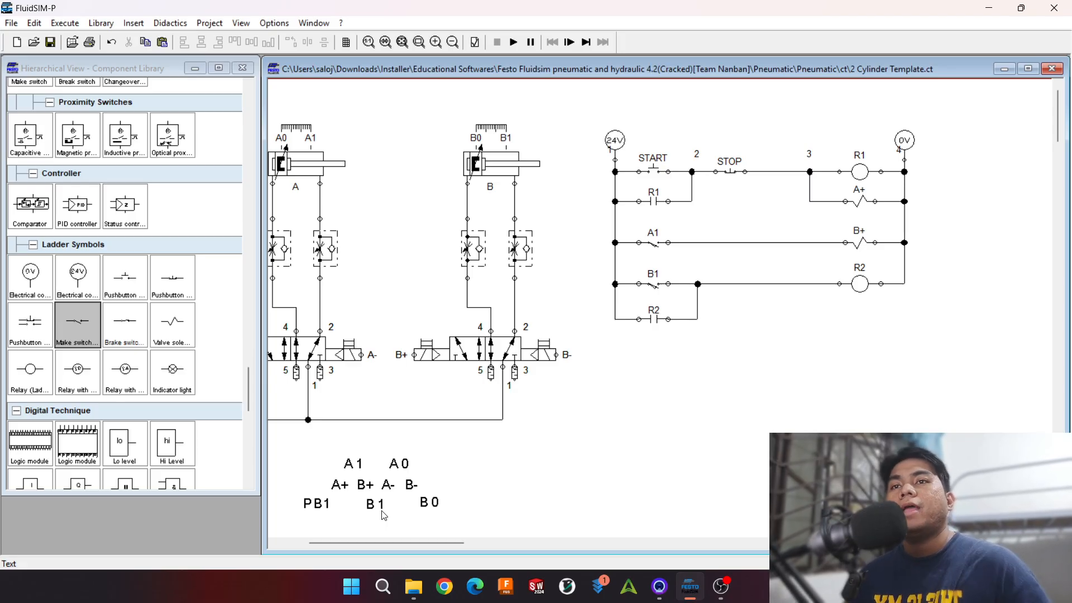
Step: Duplicate the B+ solenoid below the R2 coil, label the copy A-, and wire it in parallel with the coil
{"action": "left_click", "coordinate": [860, 243]}
{"action": "key", "text": "ctrl+c"}
{"action": "key", "text": "ctrl+v"}
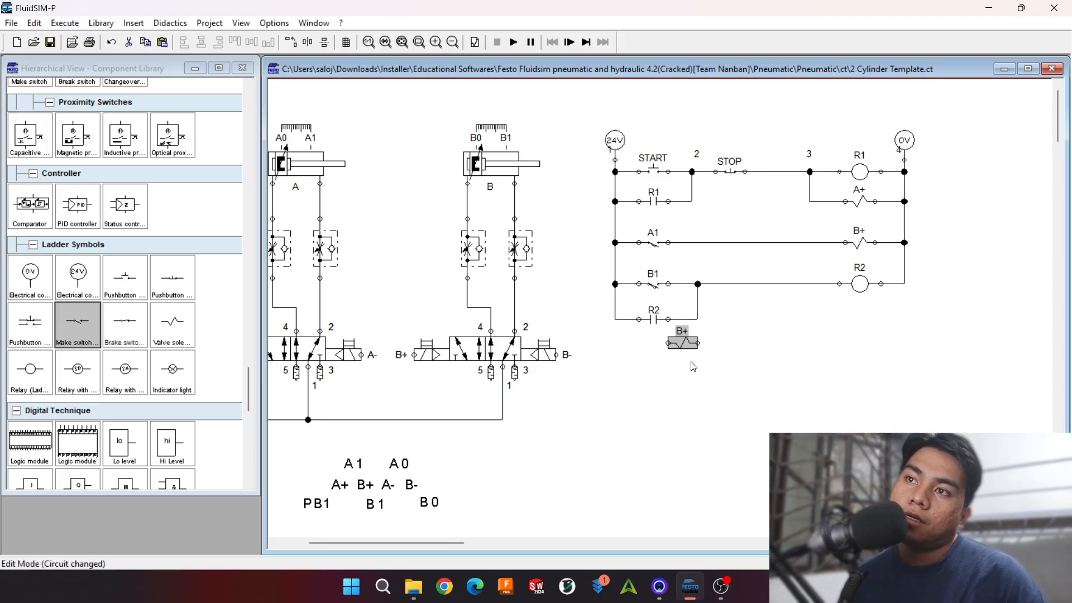
{"action": "left_click_drag", "start_coordinate": [682, 342], "coordinate": [860, 320]}
{"action": "double_click", "coordinate": [860, 320]}
{"action": "type", "text": "A"}
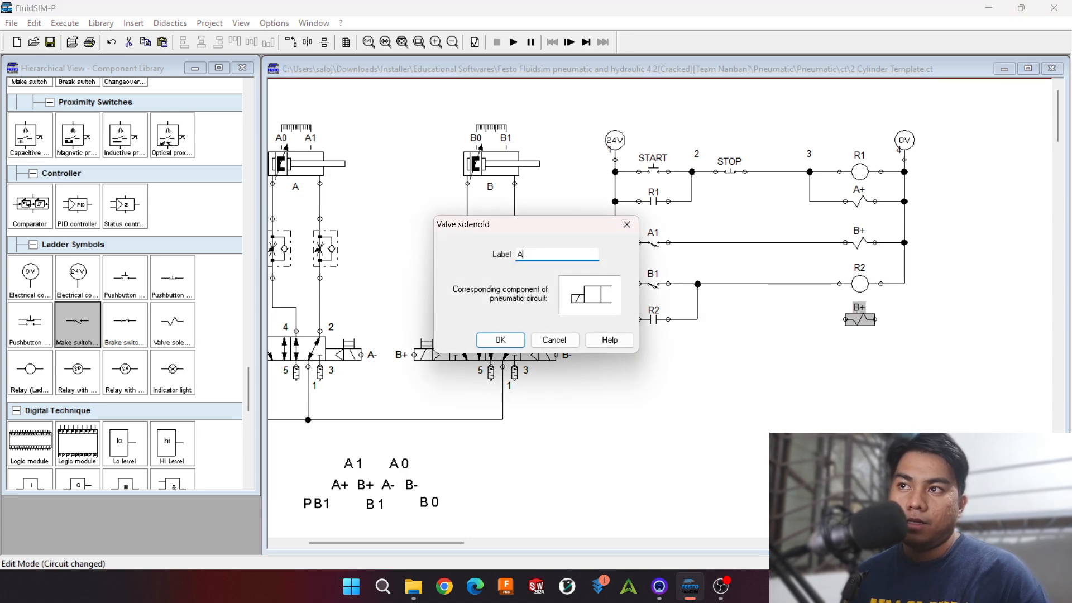
{"action": "type", "text": "-"}
{"action": "key", "text": "Return"}
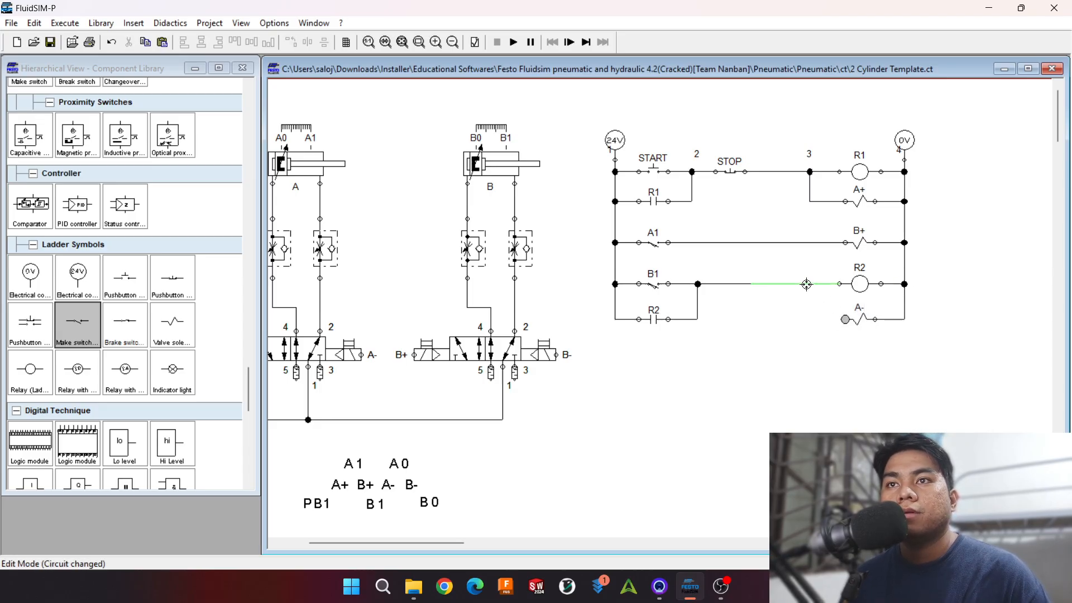
{"action": "left_click_drag", "start_coordinate": [811, 284], "coordinate": [811, 284]}
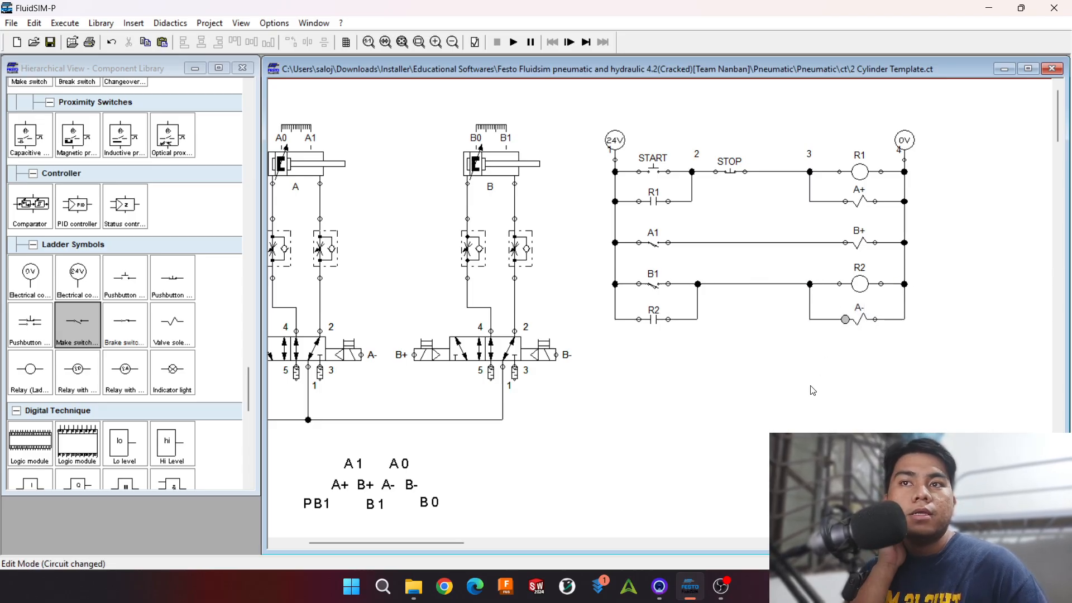
{"action": "left_click", "coordinate": [863, 320]}
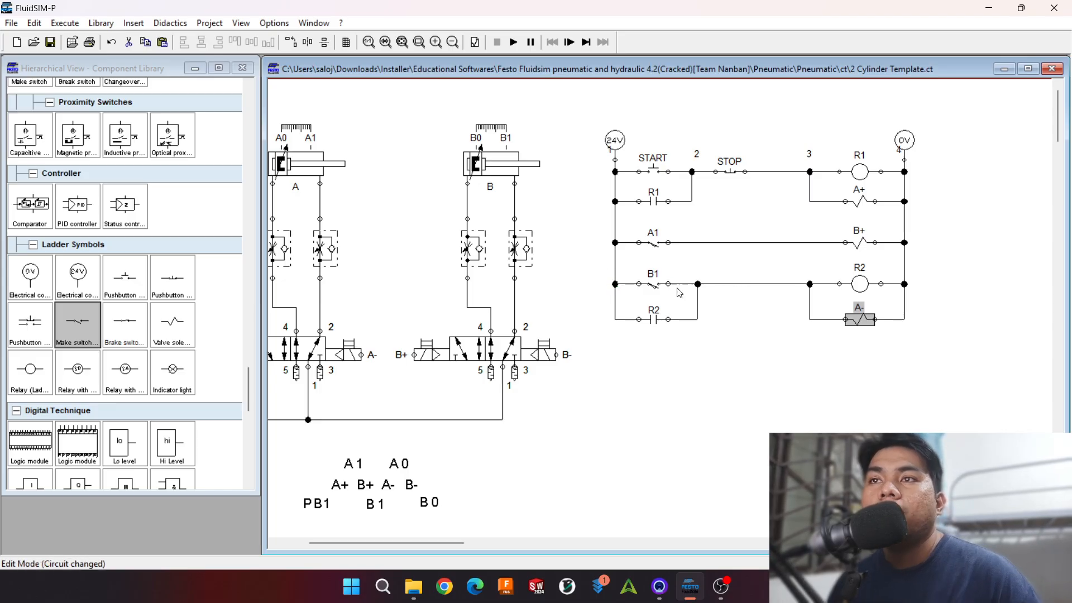
Step: Run the simulation, actuate START to test the new R2 and A- rung, and stop the simulation
{"action": "left_click_drag", "start_coordinate": [952, 328], "coordinate": [602, 262]}
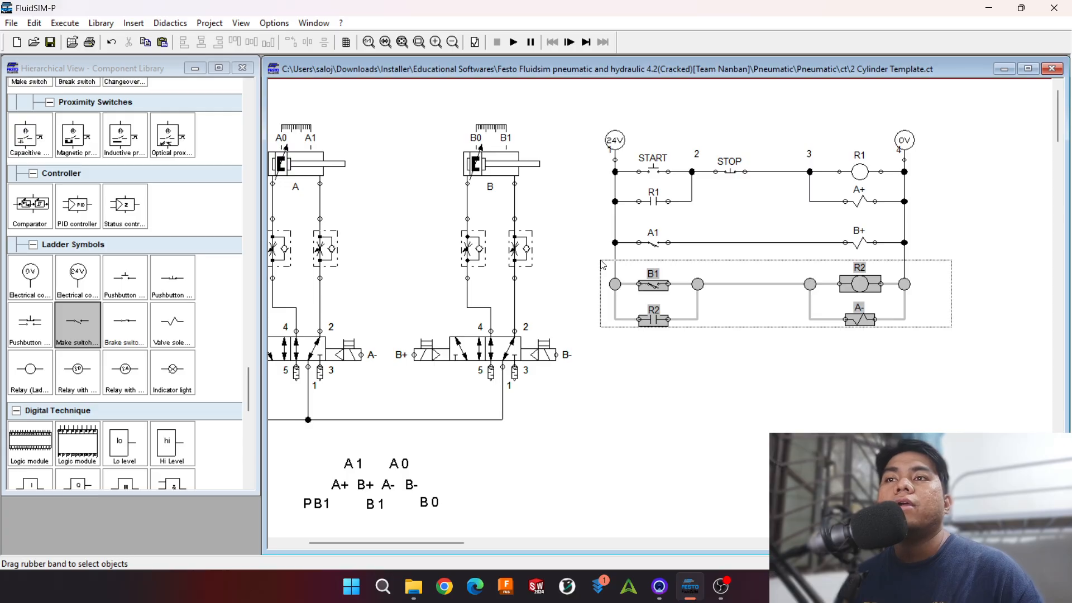
{"action": "left_click", "coordinate": [761, 378]}
{"action": "left_click", "coordinate": [514, 43]}
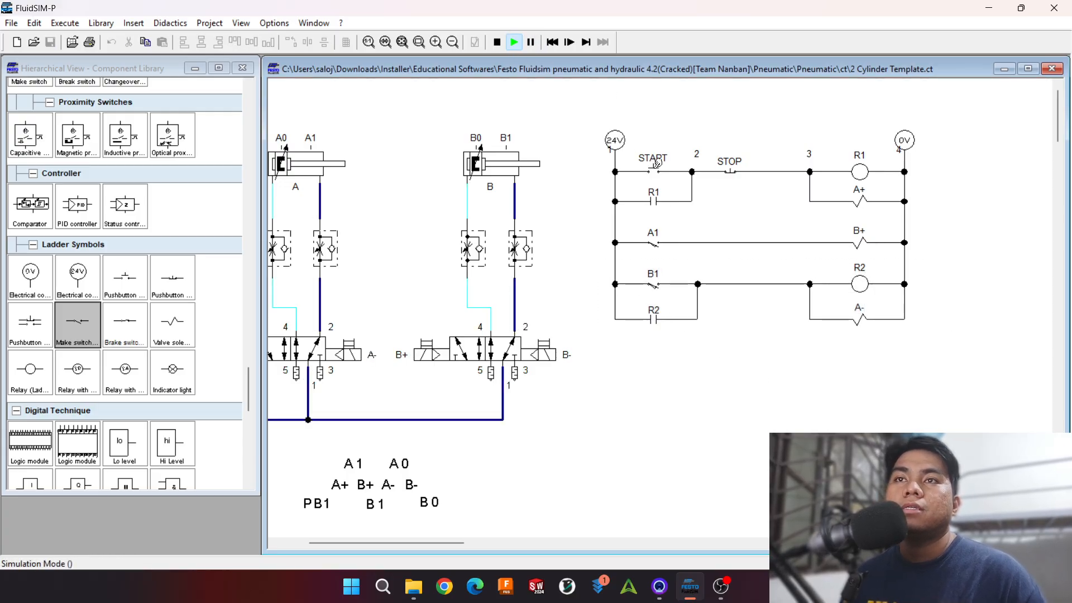
{"action": "left_click", "coordinate": [681, 172]}
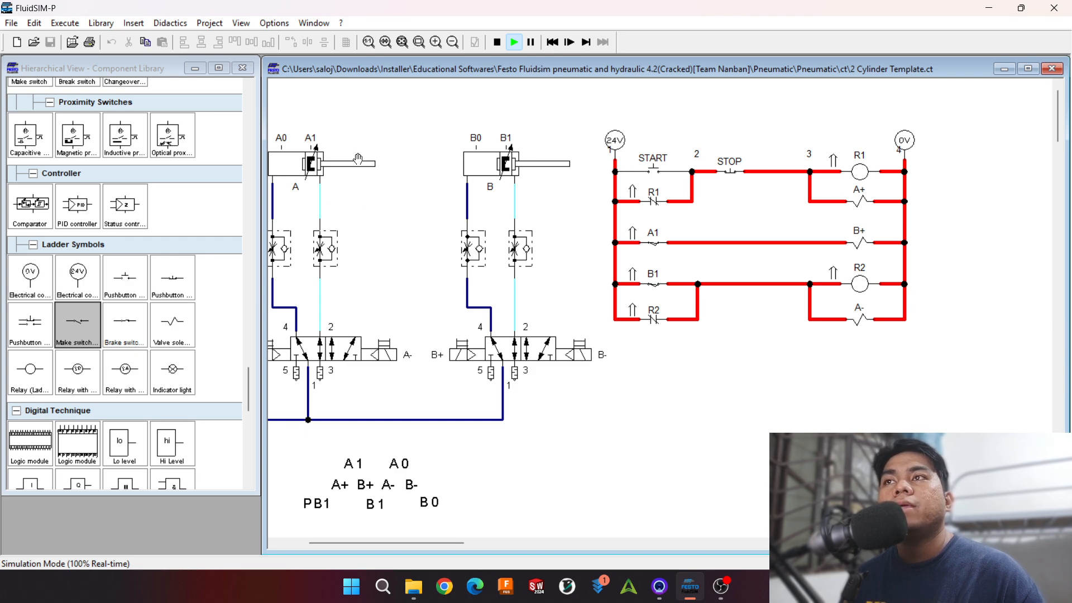
{"action": "left_click", "coordinate": [498, 44]}
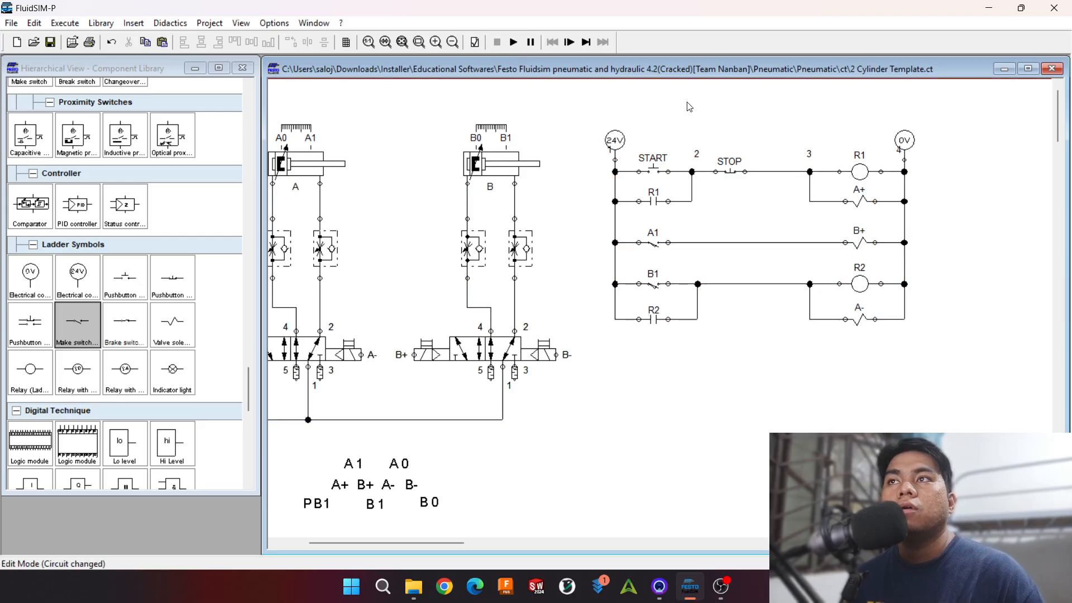
Step: Replace the wire between STOP and node 3 with a break switch labelled R2, wired in series
{"action": "left_click", "coordinate": [777, 174]}
{"action": "key", "text": "Delete"}
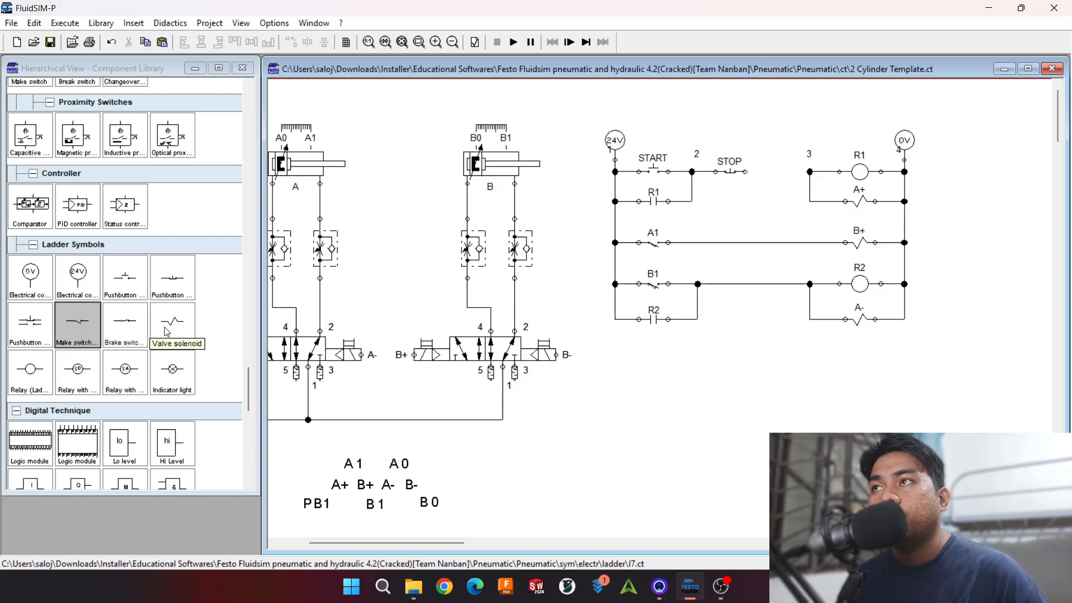
{"action": "left_click_drag", "start_coordinate": [117, 329], "coordinate": [782, 179]}
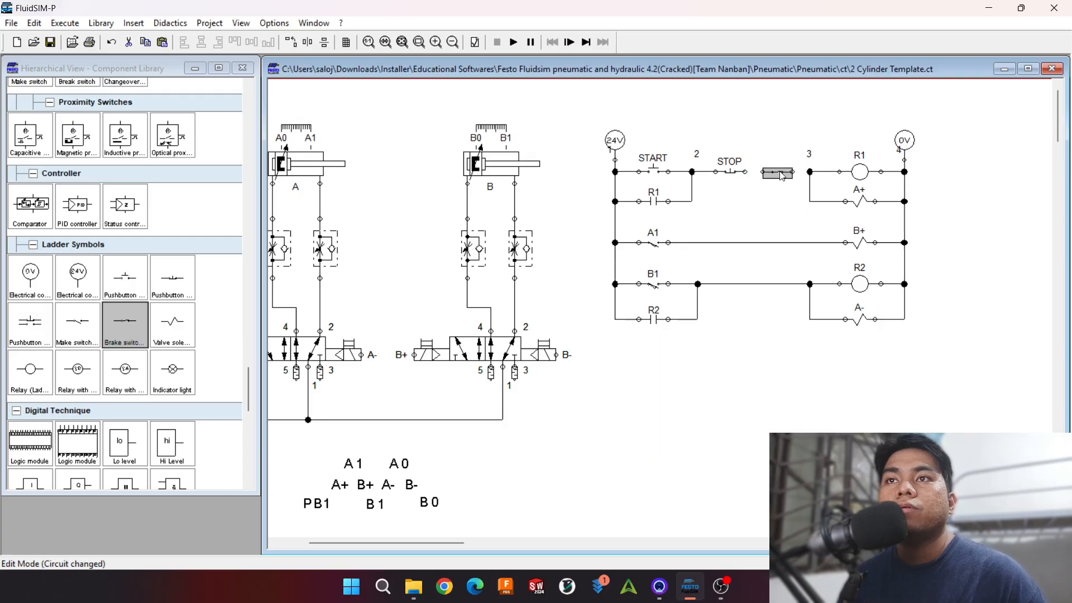
{"action": "double_click", "coordinate": [779, 173]}
{"action": "type", "text": "R2"}
{"action": "key", "text": "Return"}
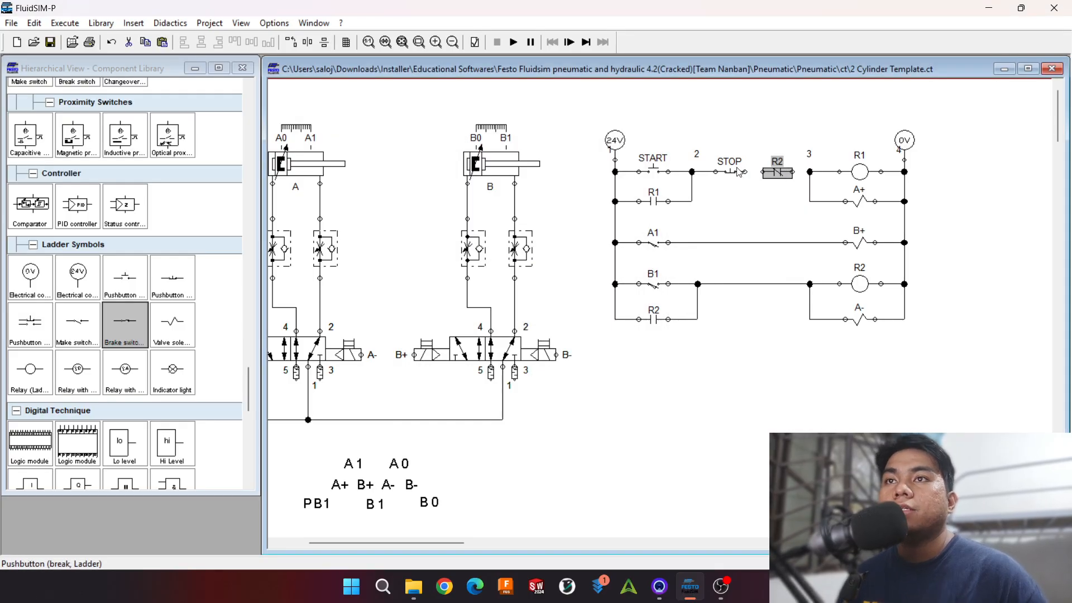
{"action": "left_click_drag", "start_coordinate": [769, 172], "coordinate": [810, 172]}
{"action": "left_click", "coordinate": [823, 218]}
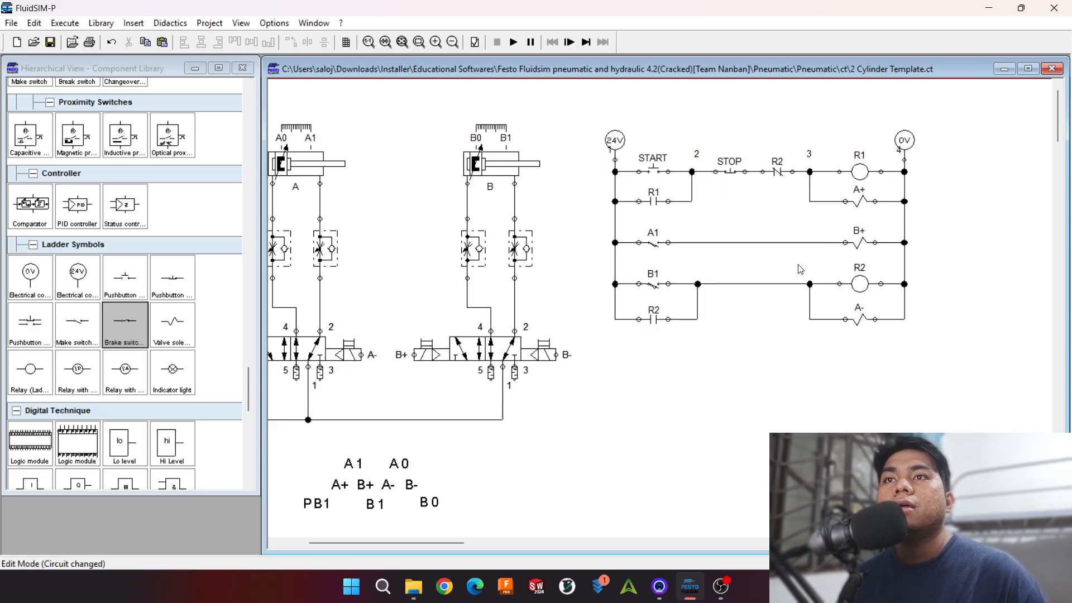
Step: Simulate the circuit from START again to check cylinder A's return with the R2 break contact, and stop the simulation
{"action": "left_click", "coordinate": [514, 42]}
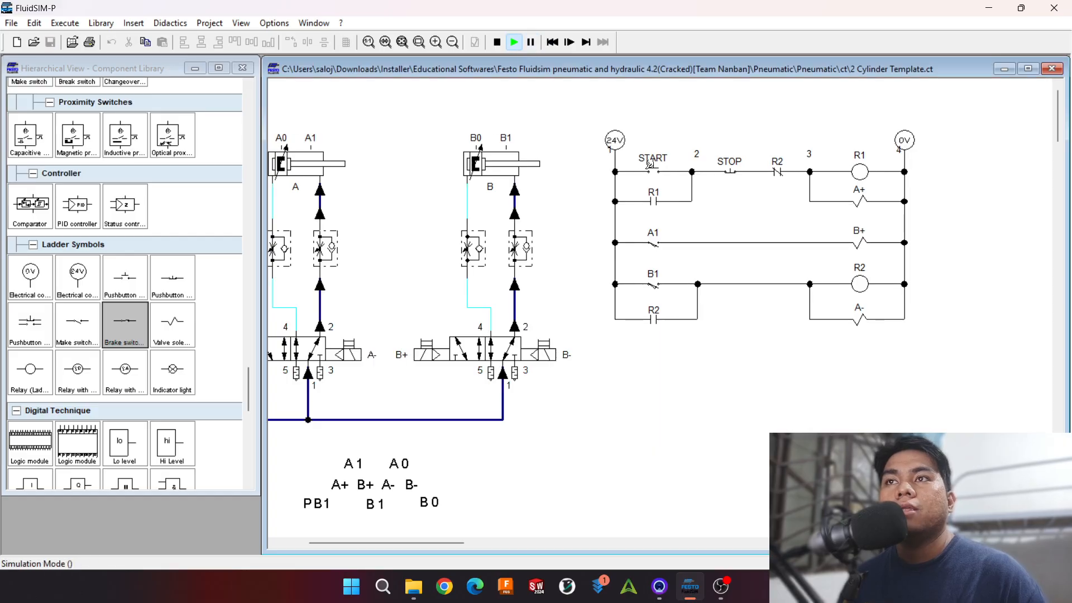
{"action": "left_click", "coordinate": [651, 165]}
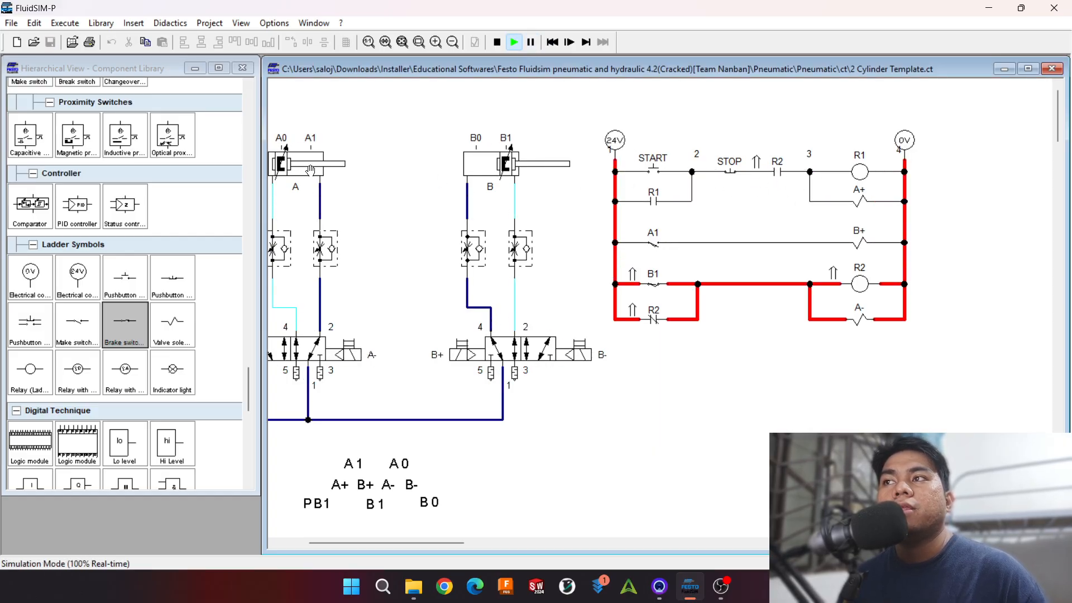
{"action": "left_click", "coordinate": [496, 43]}
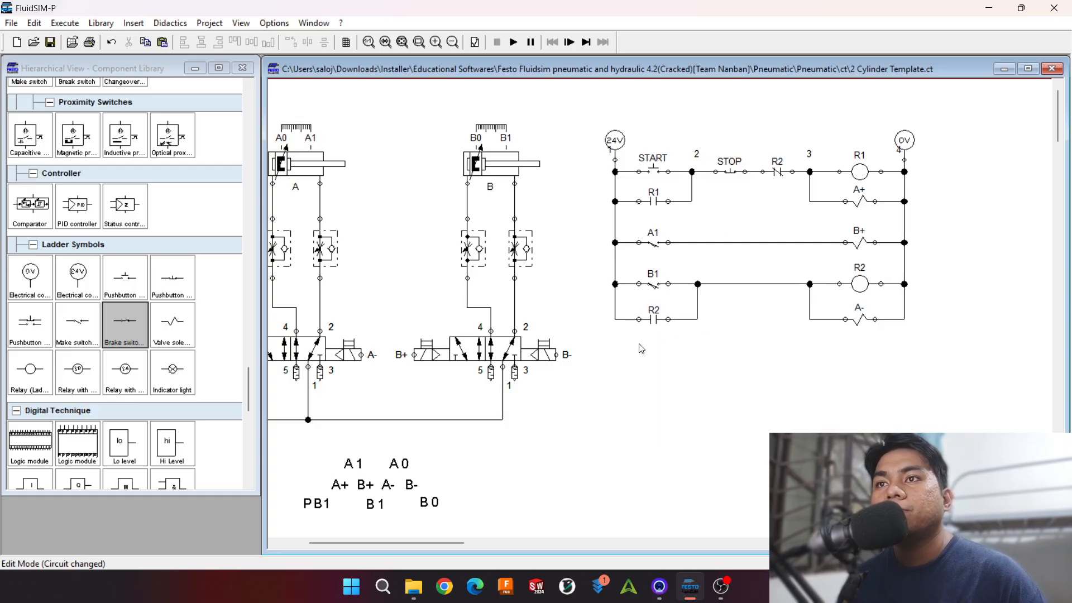
Step: Duplicate the B1 switch below the R2 contact, label the copy A0, and wire it to the 24V line
{"action": "left_click", "coordinate": [658, 286]}
{"action": "key", "text": "ctrl+c"}
{"action": "key", "text": "ctrl+v"}
{"action": "left_click_drag", "start_coordinate": [674, 336], "coordinate": [650, 351]}
{"action": "double_click", "coordinate": [652, 360]}
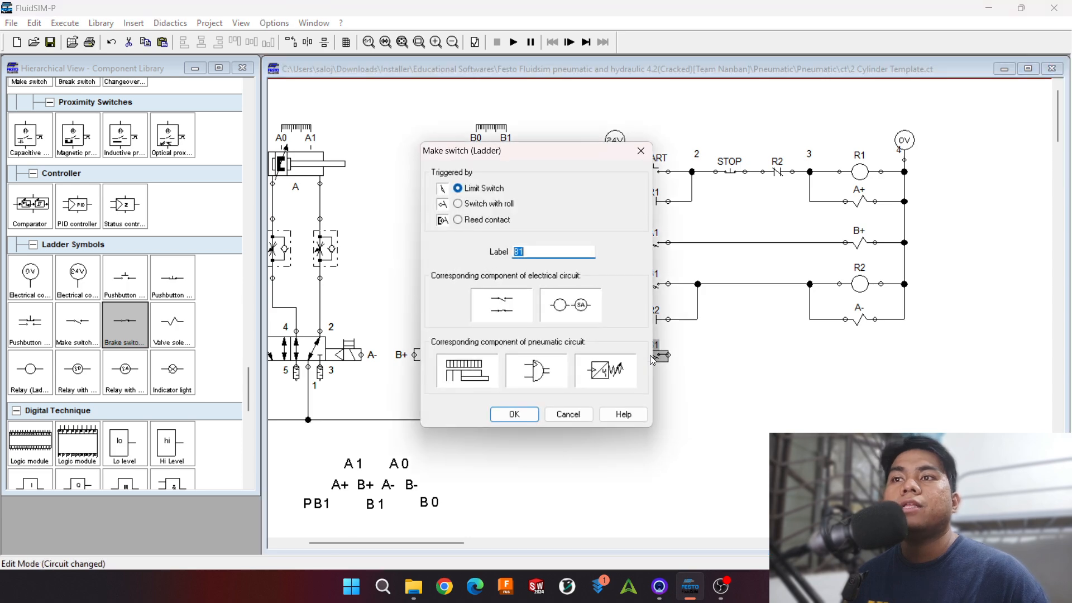
{"action": "type", "text": "A0"}
{"action": "key", "text": "Return"}
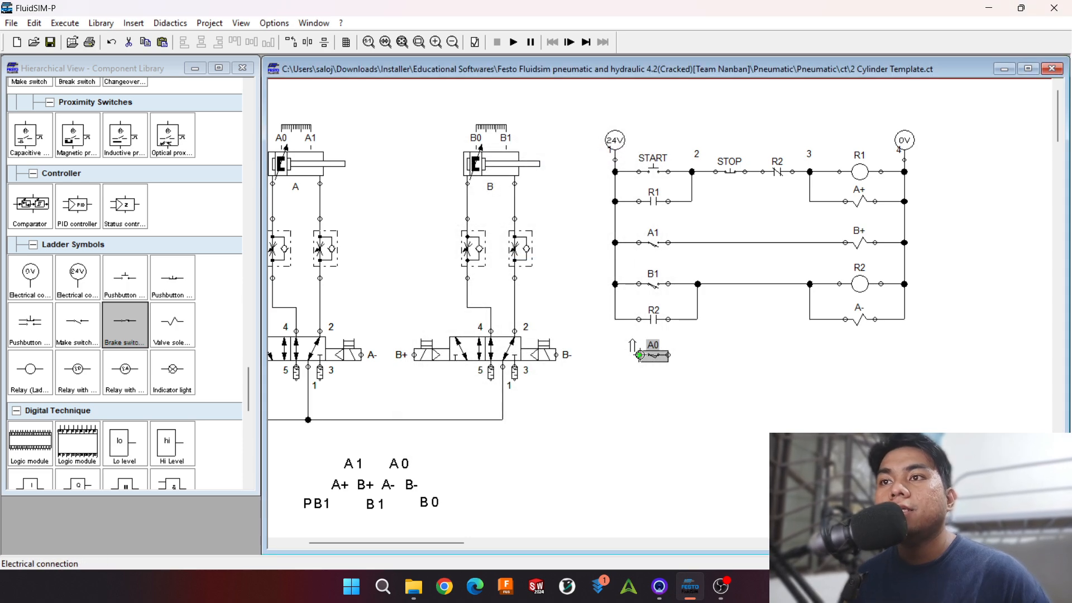
{"action": "left_click_drag", "start_coordinate": [615, 319], "coordinate": [616, 319]}
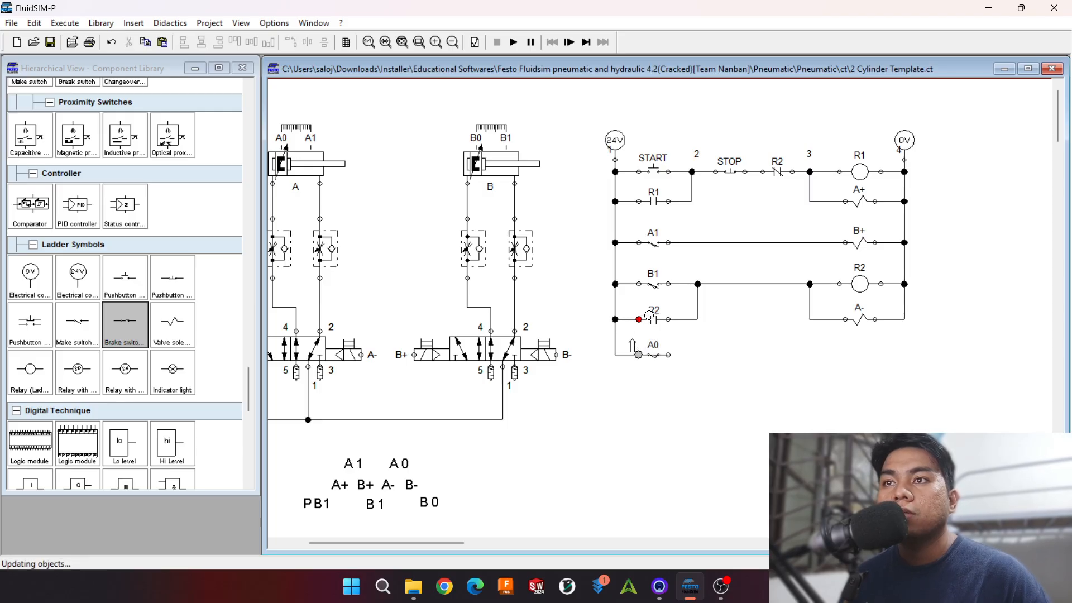
Step: Duplicate the A- solenoid onto the A0 rung, label the copy B-, and wire it between the A0 switch and the 0V line
{"action": "left_click", "coordinate": [861, 320]}
{"action": "key", "text": "ctrl+c"}
{"action": "key", "text": "ctrl+v"}
{"action": "left_click_drag", "start_coordinate": [691, 346], "coordinate": [868, 357]}
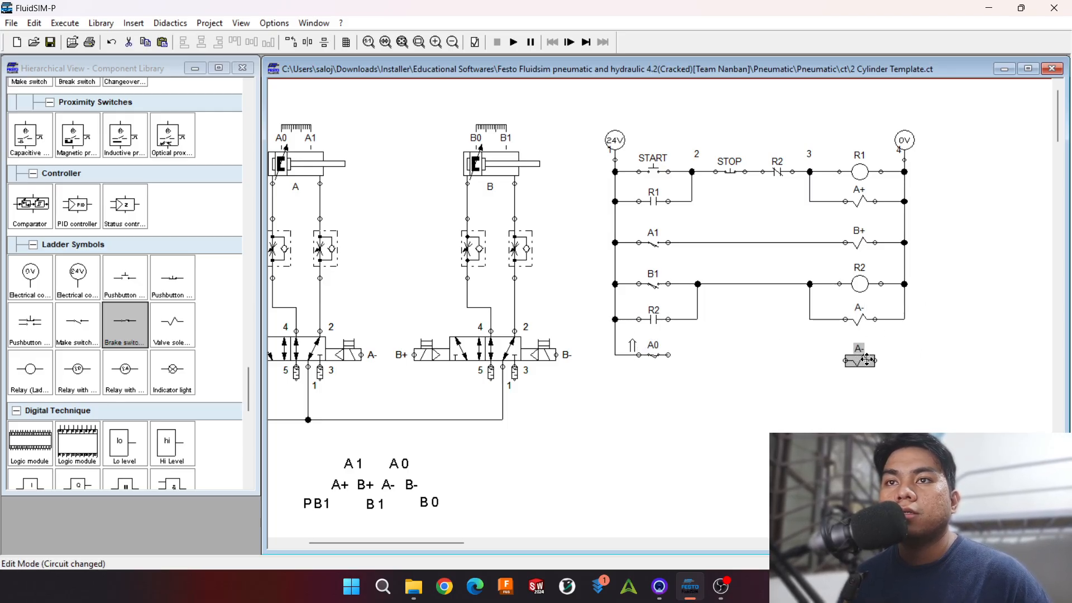
{"action": "double_click", "coordinate": [868, 358]}
{"action": "type", "text": "B"}
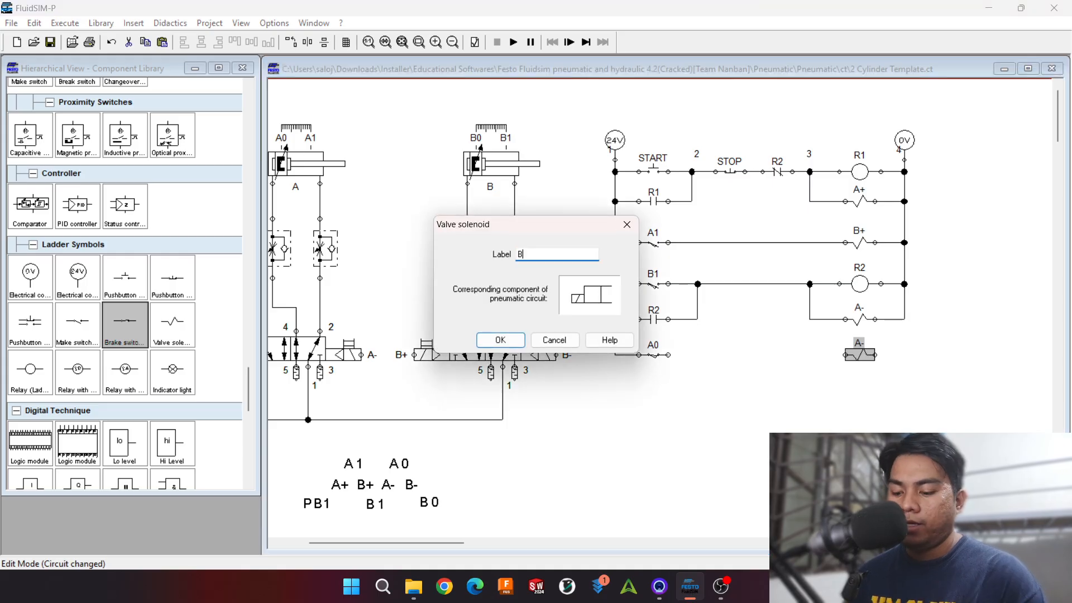
{"action": "type", "text": "-"}
{"action": "key", "text": "Return"}
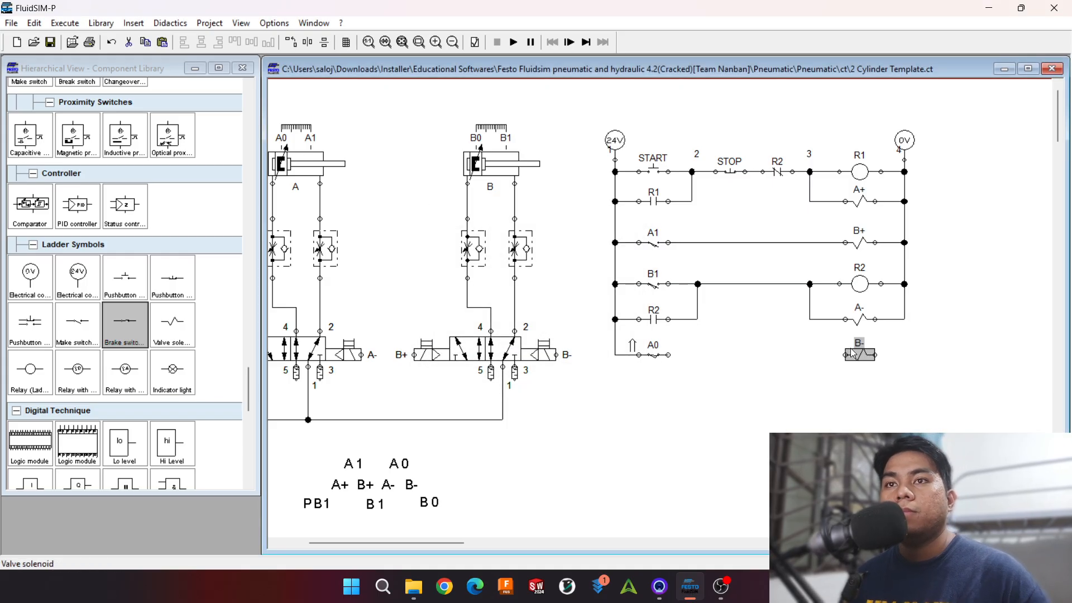
{"action": "left_click_drag", "start_coordinate": [857, 362], "coordinate": [905, 355]}
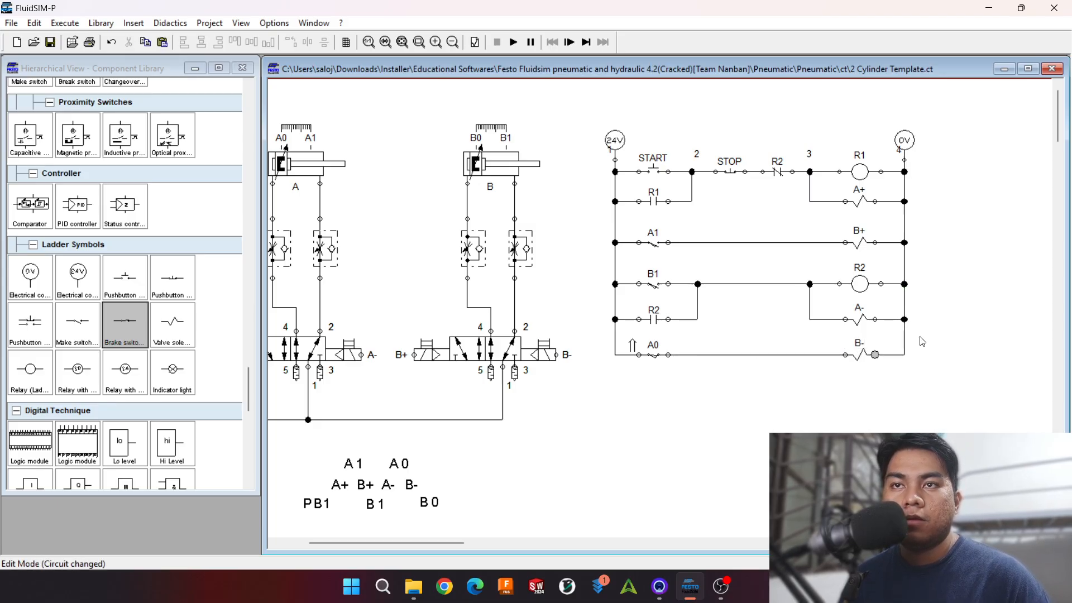
Step: Simulate the circuit from START to test the new A0 and B- rung, and stop the simulation
{"action": "left_click", "coordinate": [513, 42]}
{"action": "left_click", "coordinate": [651, 157]}
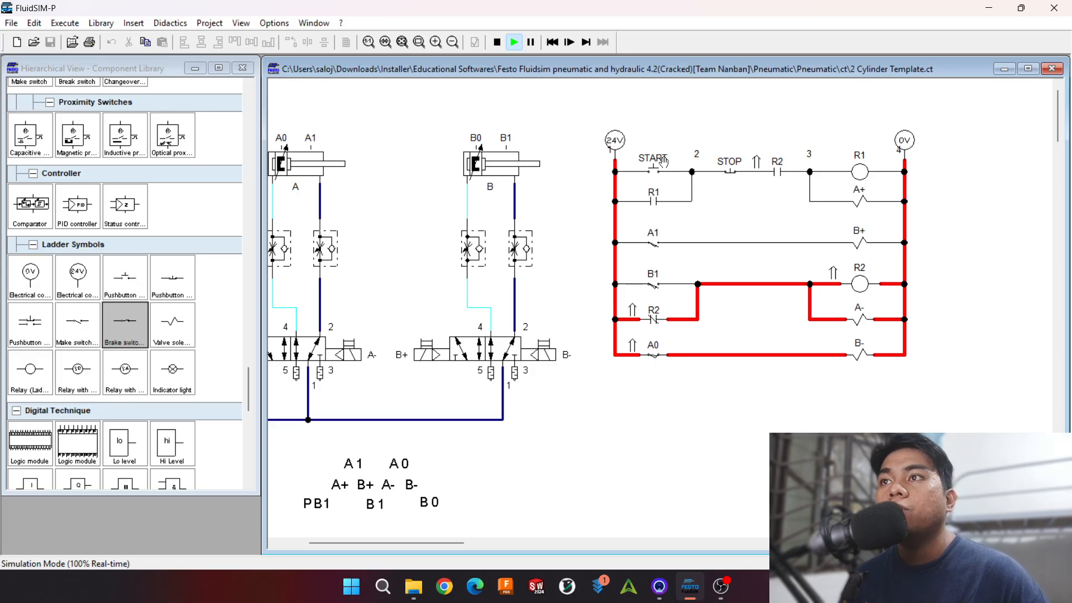
{"action": "key", "text": "F5"}
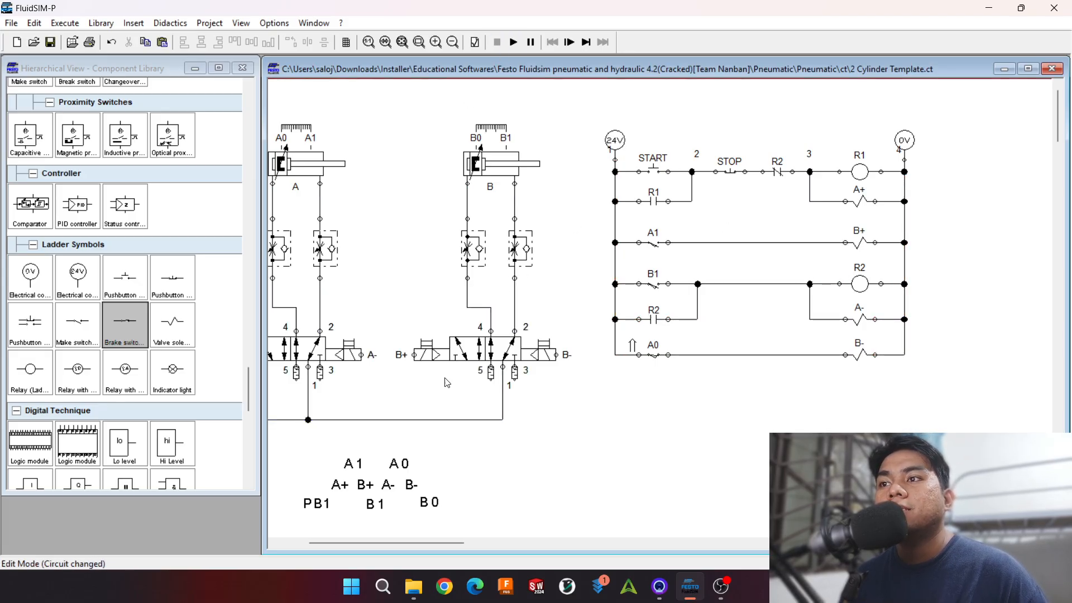
Step: Replace the wire between the B1/R2 contact junction and the R2 coil branch with a break switch labelled B0, wired in series
{"action": "left_click_drag", "start_coordinate": [452, 513], "coordinate": [407, 489]}
{"action": "left_click", "coordinate": [465, 522]}
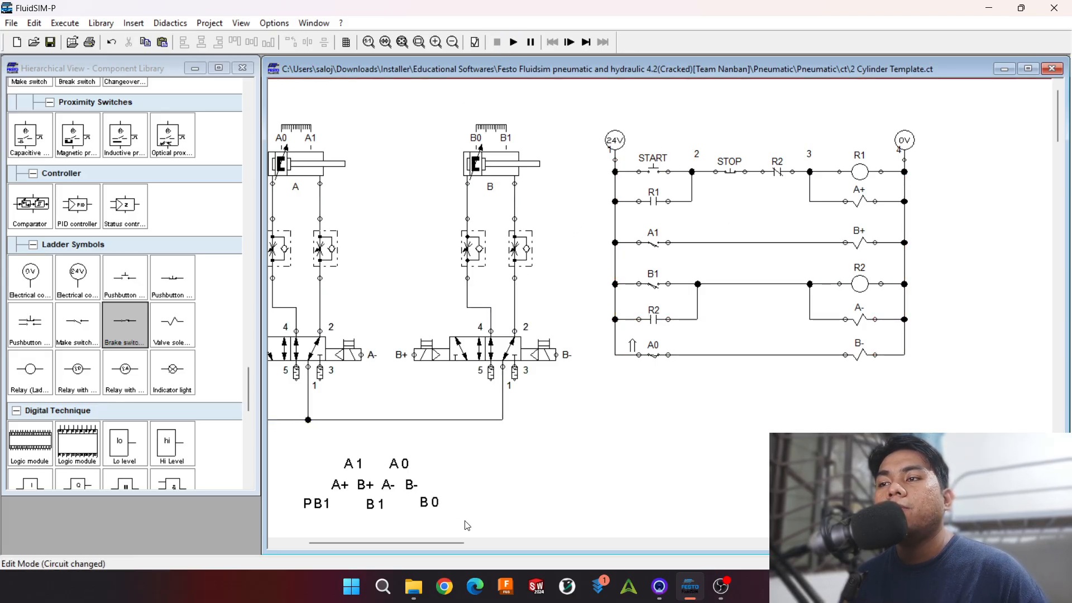
{"action": "left_click_drag", "start_coordinate": [457, 526], "coordinate": [413, 487]}
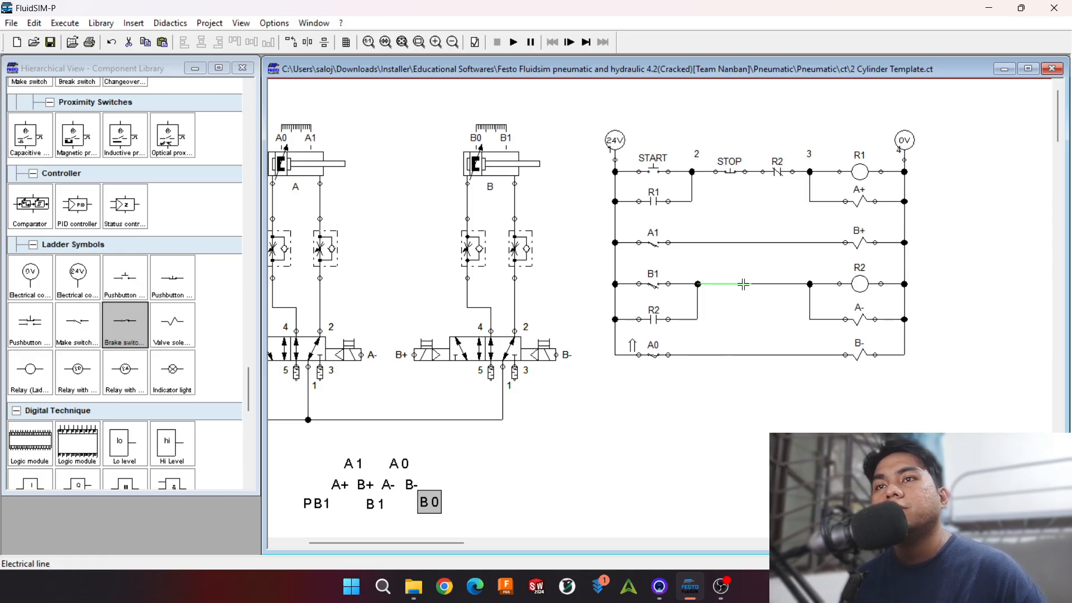
{"action": "left_click", "coordinate": [779, 293]}
{"action": "key", "text": "Delete"}
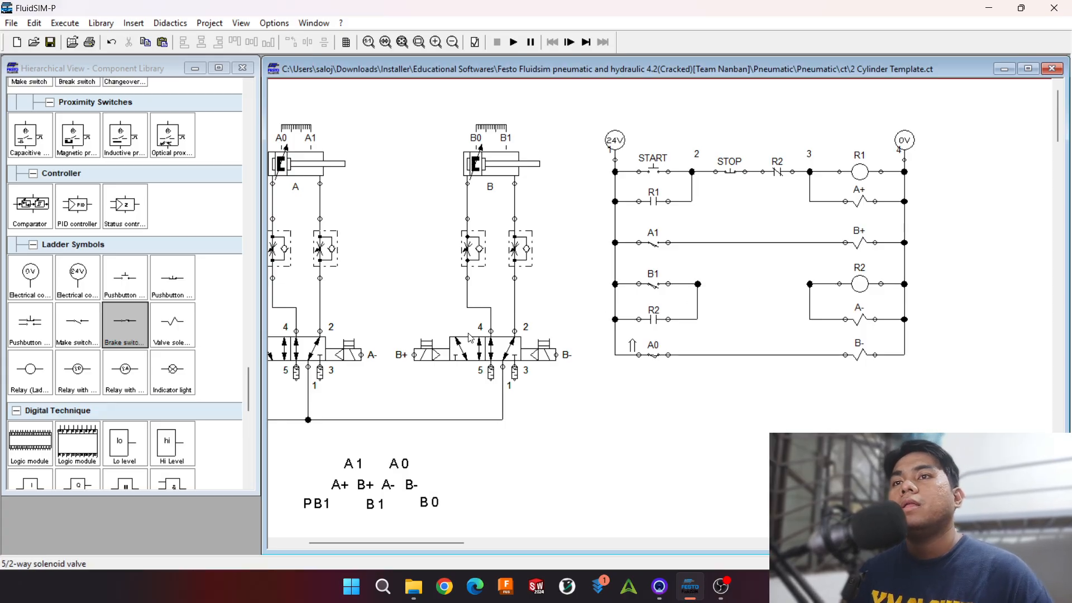
{"action": "left_click_drag", "start_coordinate": [125, 323], "coordinate": [760, 287]}
{"action": "double_click", "coordinate": [760, 287]}
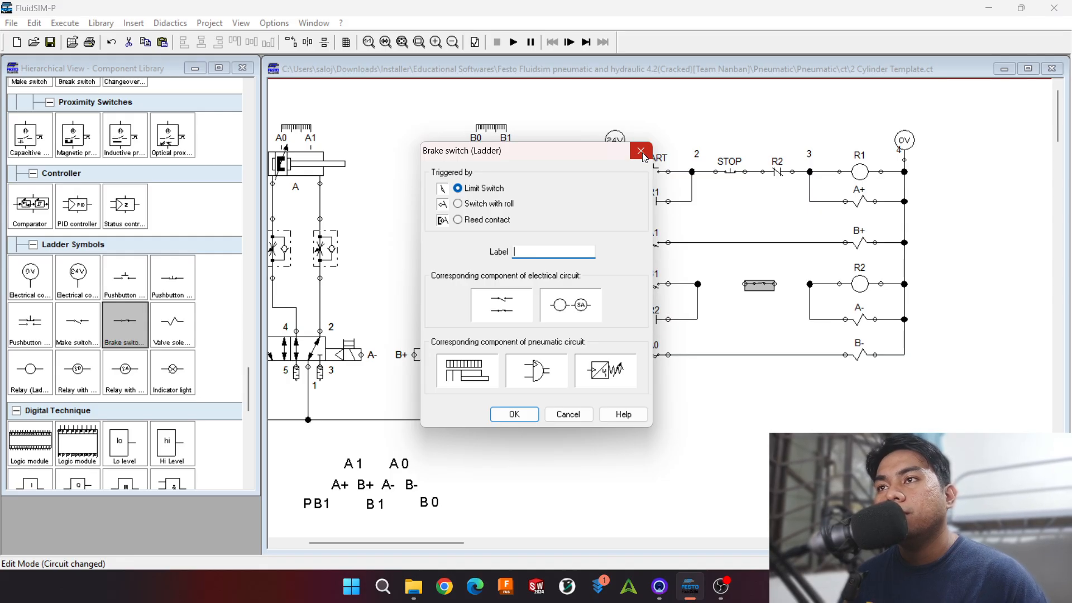
{"action": "type", "text": "B0"}
{"action": "key", "text": "Return"}
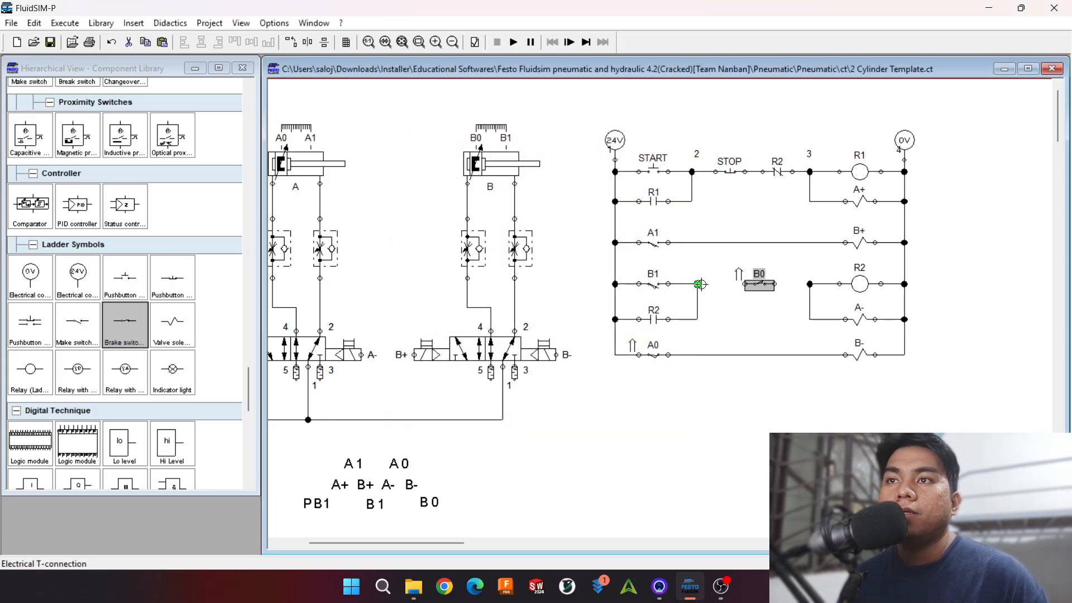
{"action": "left_click_drag", "start_coordinate": [699, 283], "coordinate": [745, 283]}
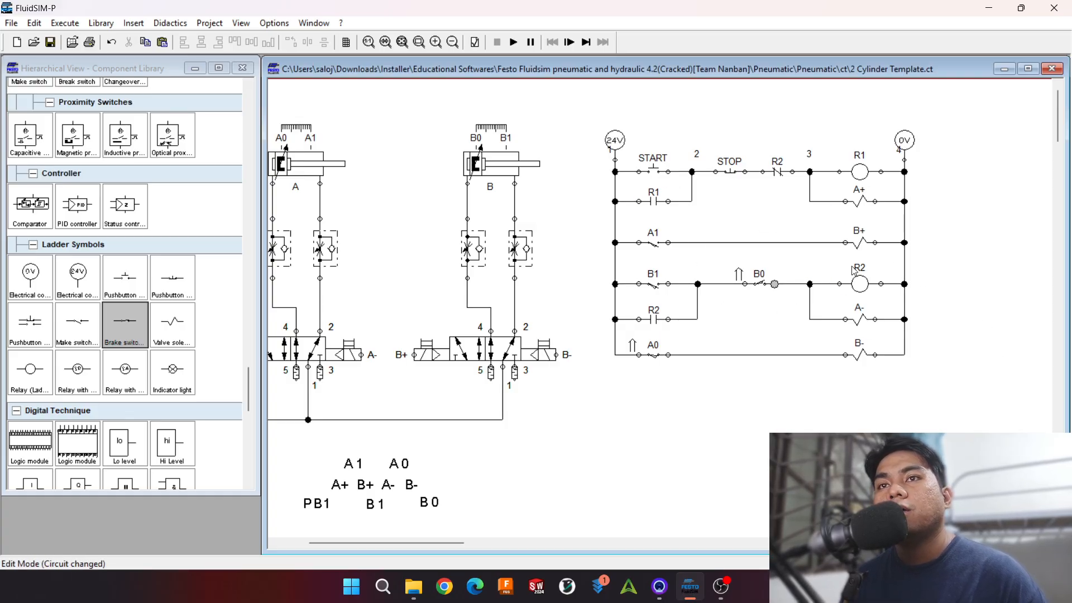
{"action": "left_click_drag", "start_coordinate": [757, 285], "coordinate": [751, 286]}
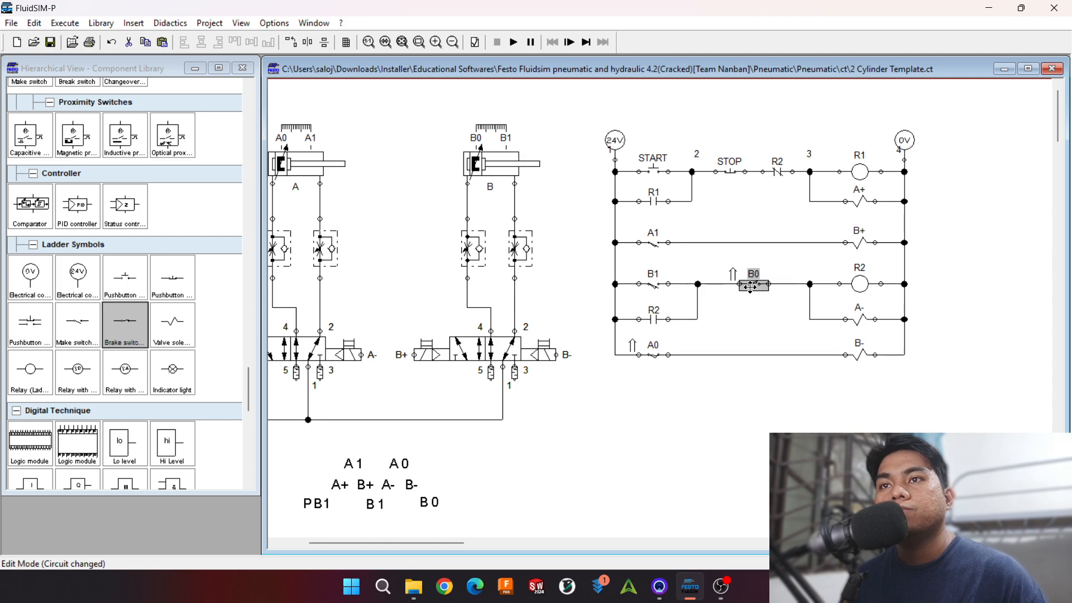
Step: Simulate the circuit with repeated START actuations to check that the B0 break switch releases the R2 latch, and stop the simulation
{"action": "left_click", "coordinate": [519, 47]}
{"action": "left_click", "coordinate": [647, 165]}
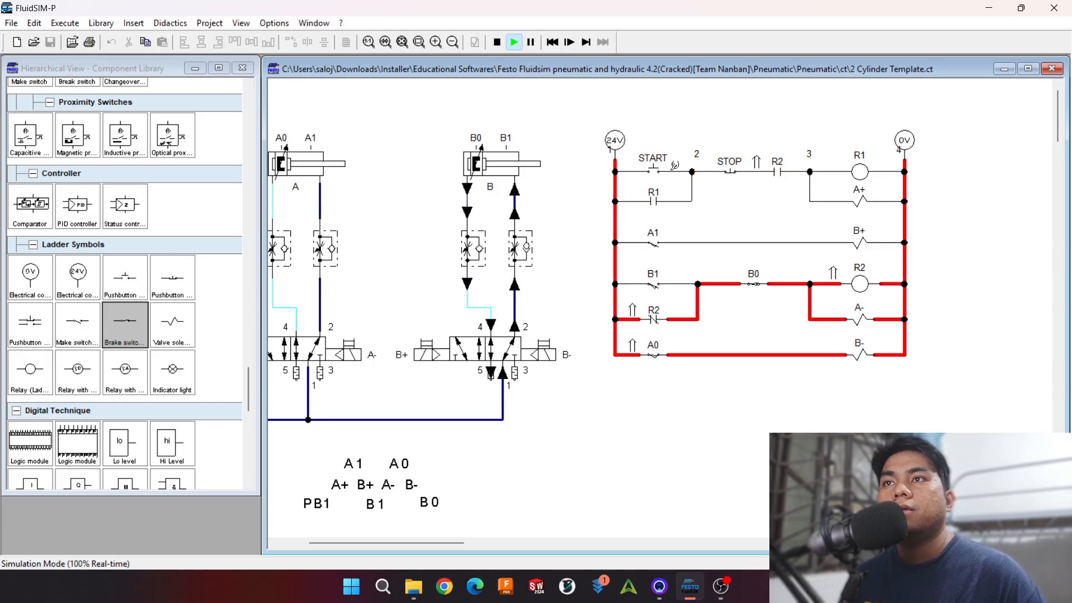
{"action": "left_click", "coordinate": [652, 163]}
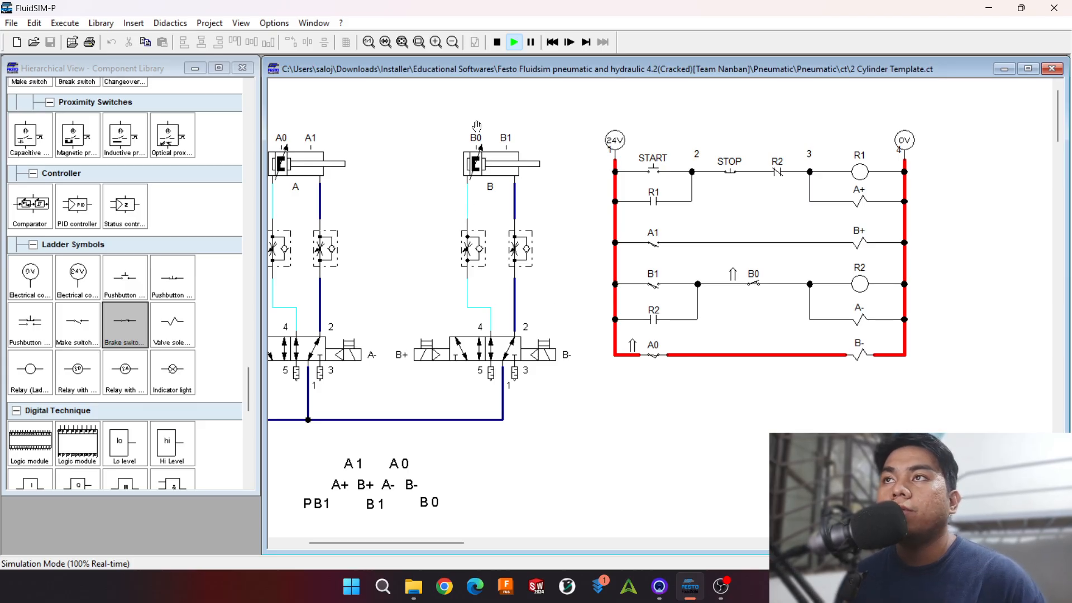
{"action": "left_click", "coordinate": [497, 42]}
Step: Shift A0 along the B- rung, insert a copy of the R2 make contact in series before it, and align the pair with the contacts above
{"action": "left_click_drag", "start_coordinate": [656, 358], "coordinate": [704, 358]}
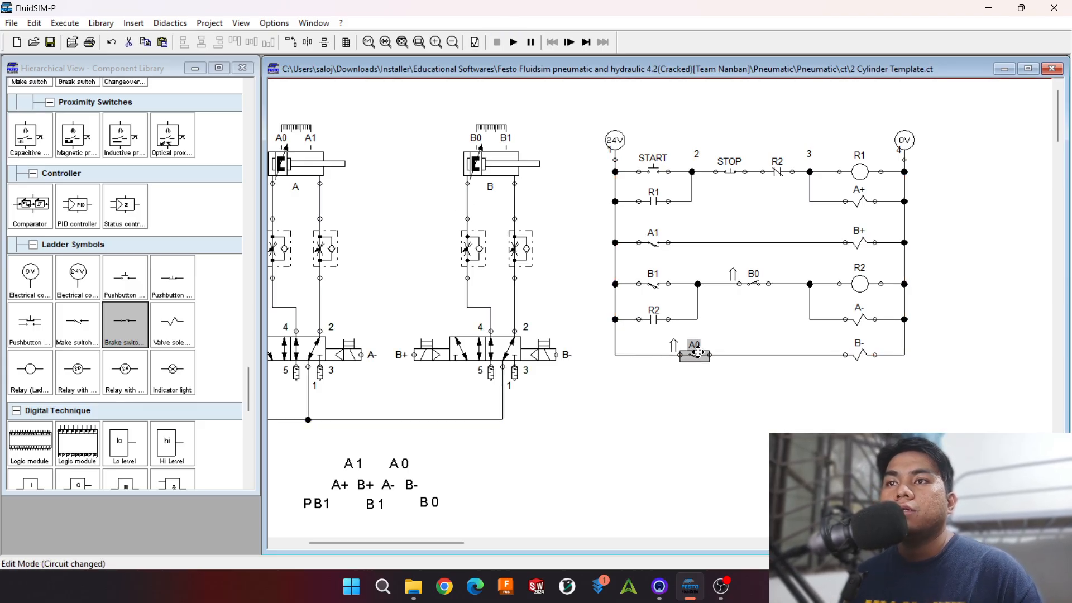
{"action": "left_click", "coordinate": [656, 322]}
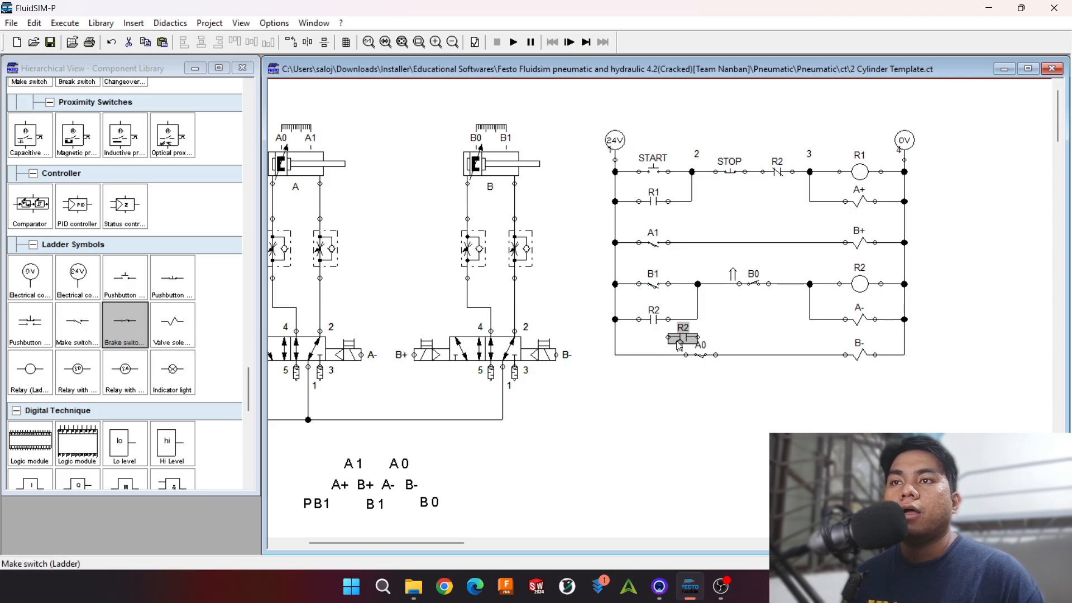
{"action": "left_click_drag", "start_coordinate": [682, 339], "coordinate": [614, 319]}
{"action": "left_click", "coordinate": [664, 357]}
{"action": "left_click", "coordinate": [666, 355]}
{"action": "key", "text": "Delete"}
{"action": "left_click", "coordinate": [661, 360]}
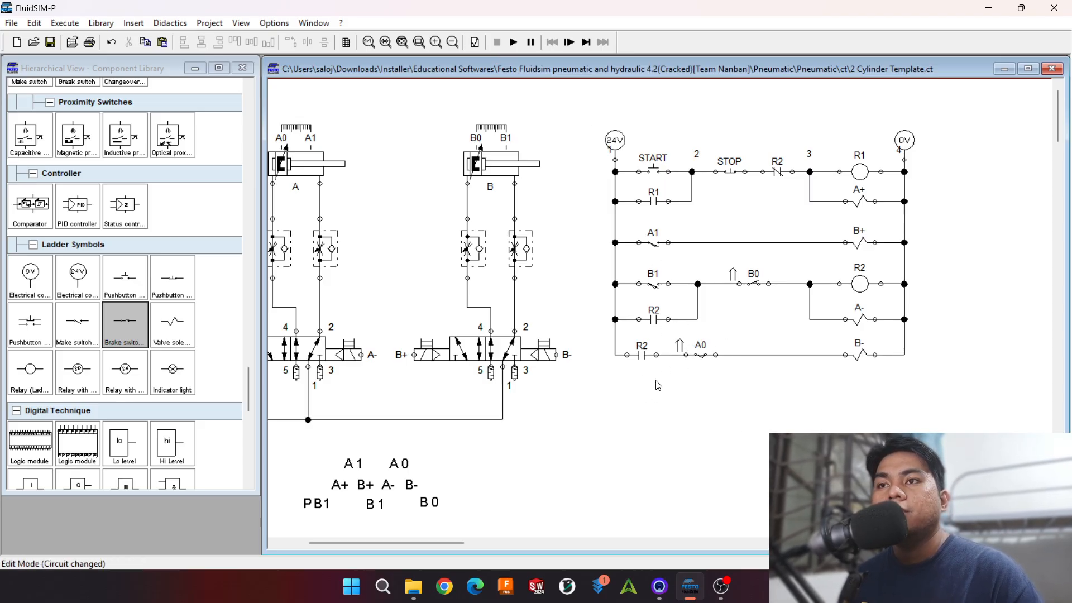
{"action": "left_click_drag", "start_coordinate": [622, 378], "coordinate": [729, 353]}
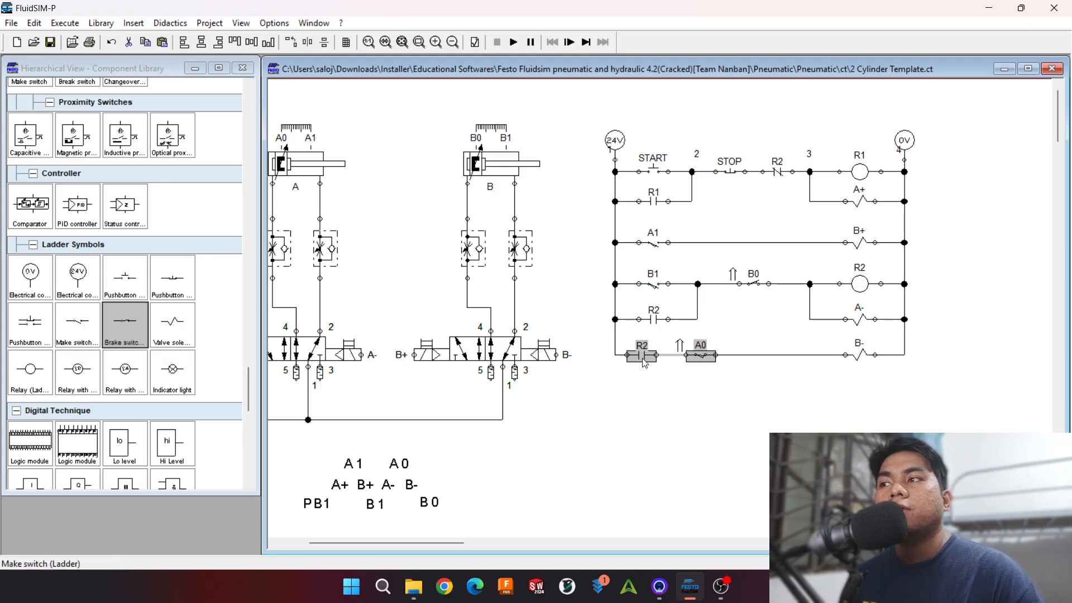
{"action": "left_click_drag", "start_coordinate": [643, 362], "coordinate": [650, 358]}
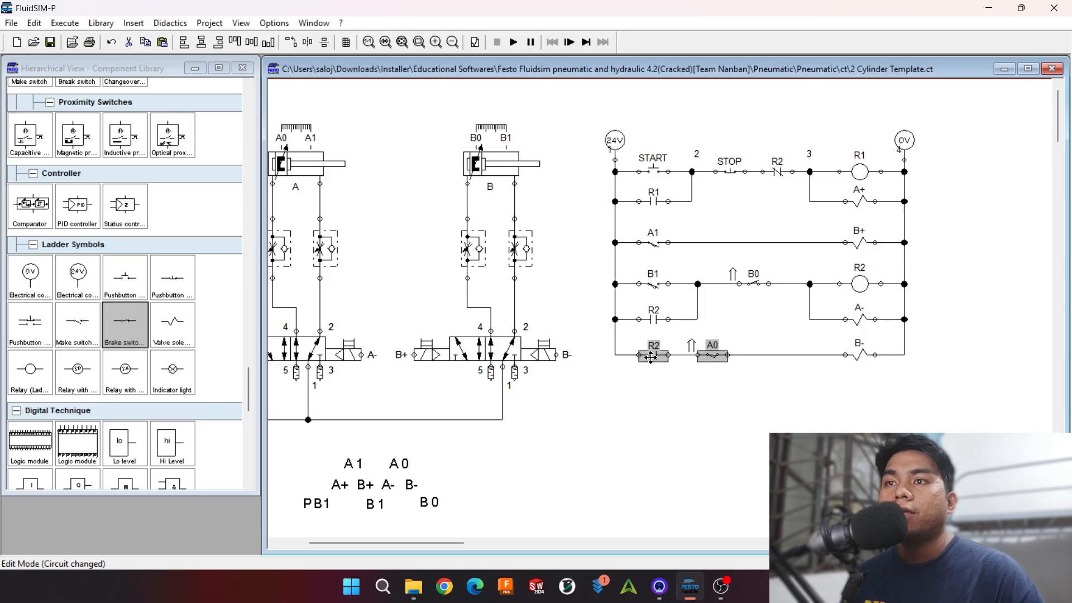
{"action": "left_click", "coordinate": [669, 393]}
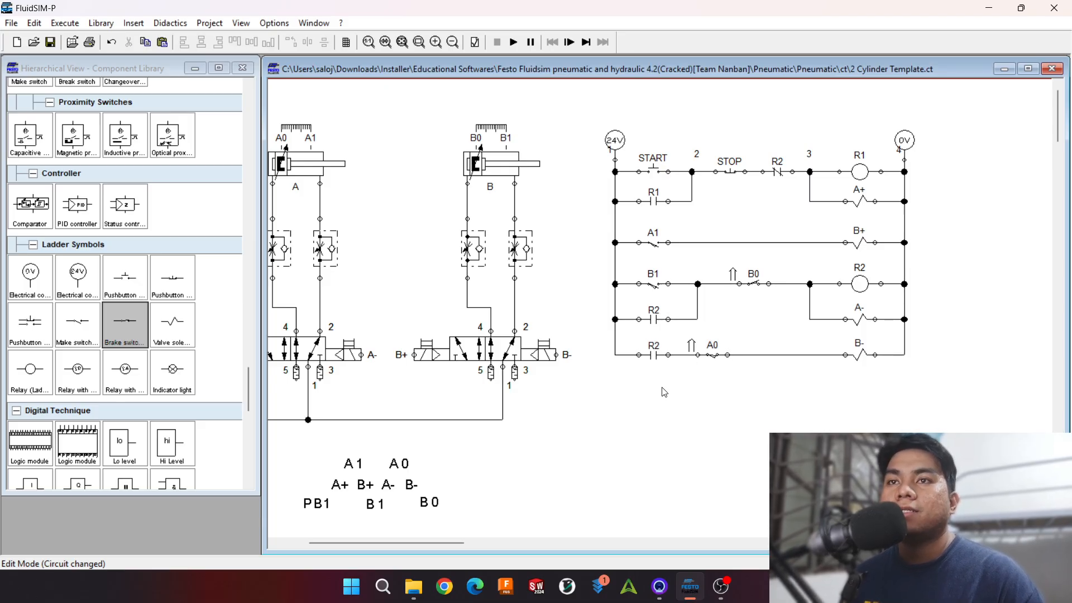
Step: Simulate the full A+ B+ A- B- sequence from START twice with both cylinders in view, and stop the simulation
{"action": "left_click", "coordinate": [658, 361]}
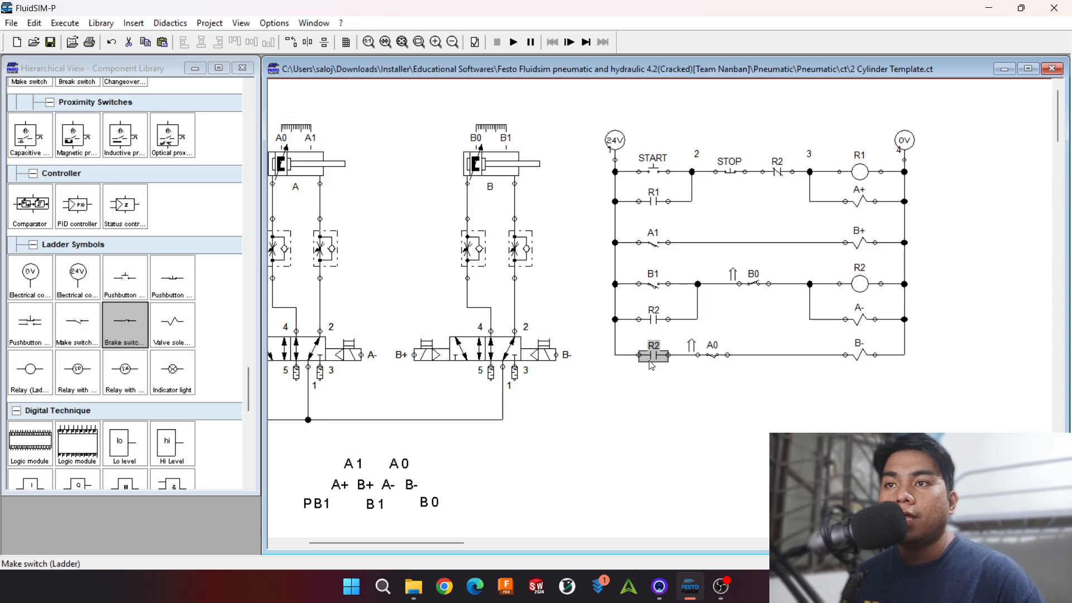
{"action": "left_click", "coordinate": [706, 352]}
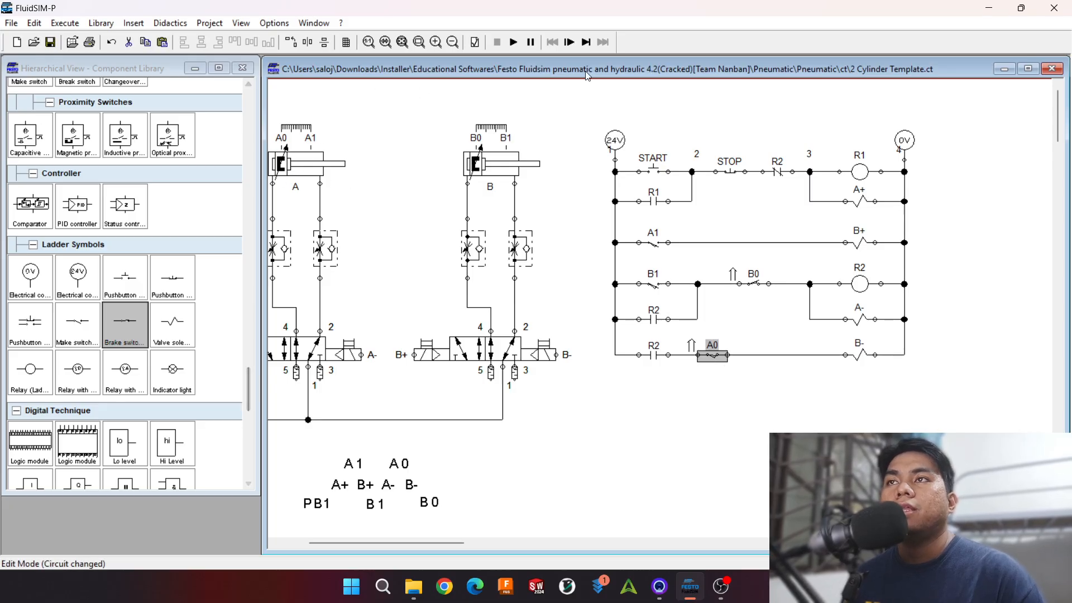
{"action": "left_click", "coordinate": [513, 43]}
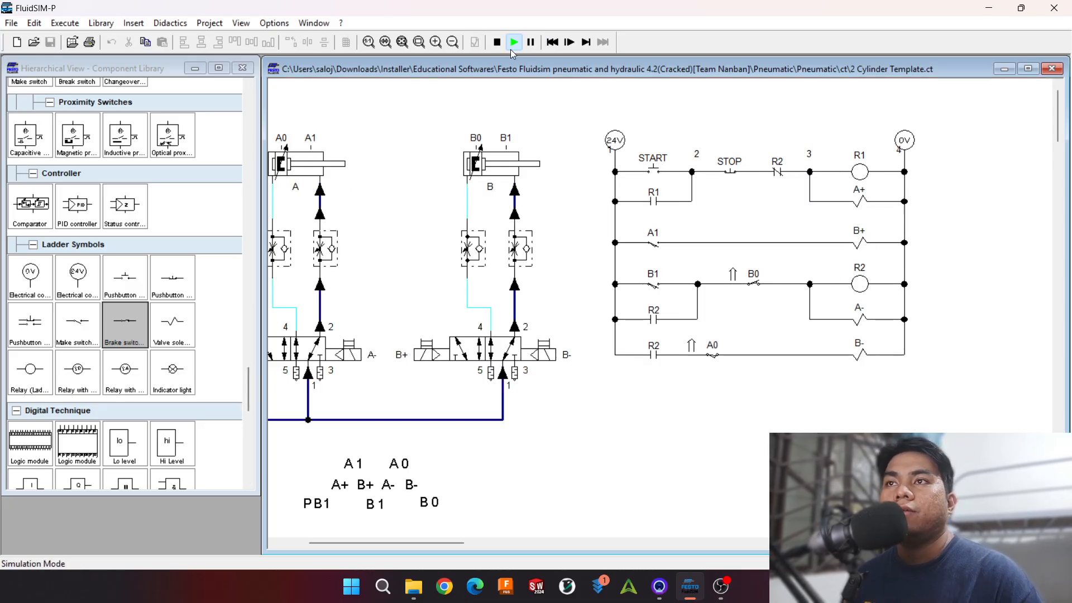
{"action": "left_click", "coordinate": [653, 166]}
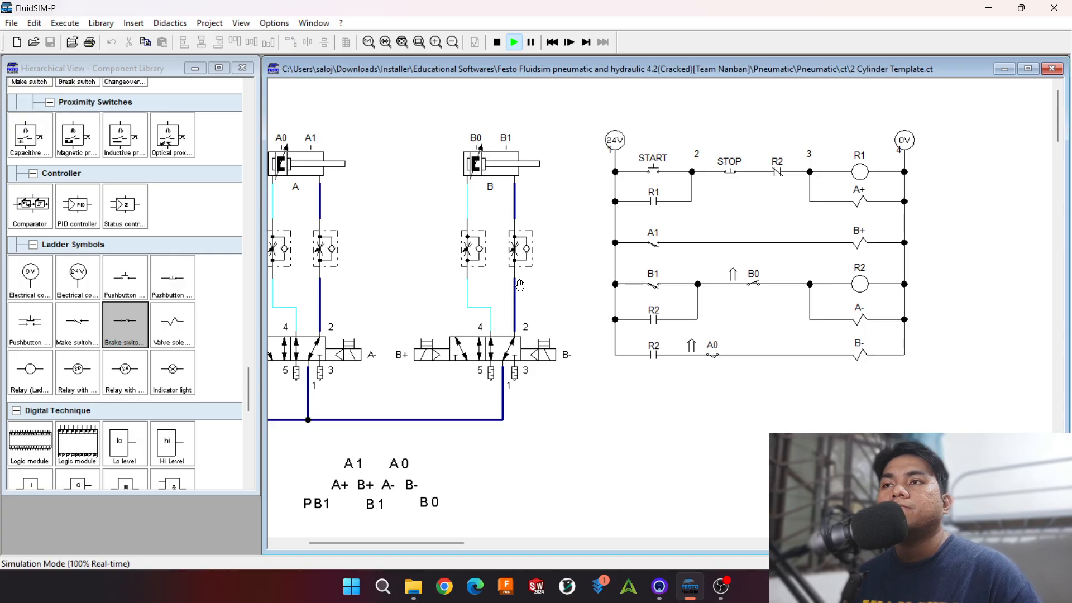
{"action": "left_click_drag", "start_coordinate": [453, 543], "coordinate": [428, 544]}
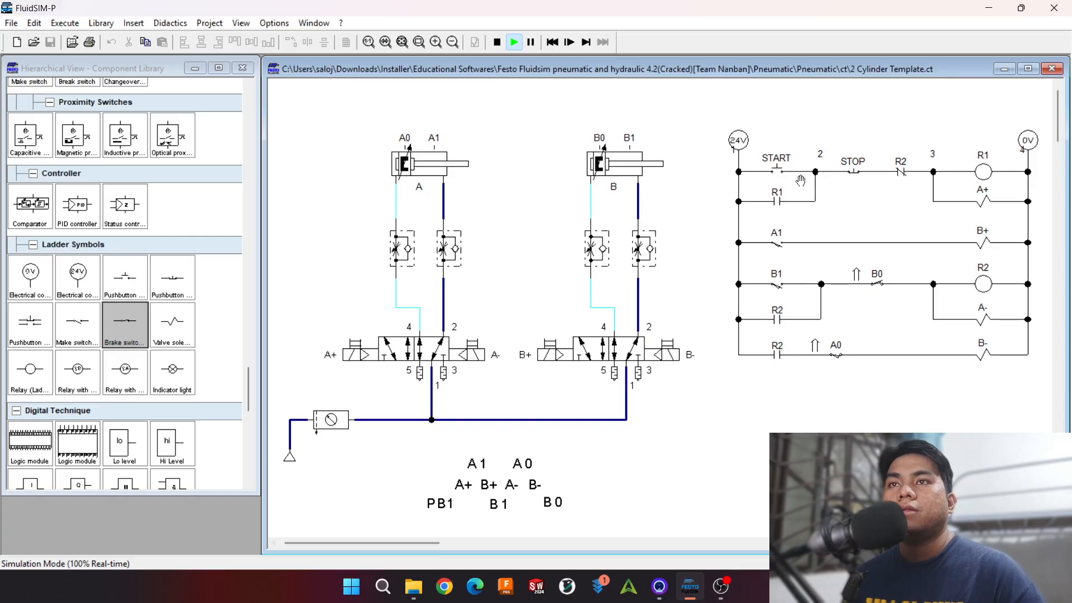
{"action": "left_click", "coordinate": [784, 166]}
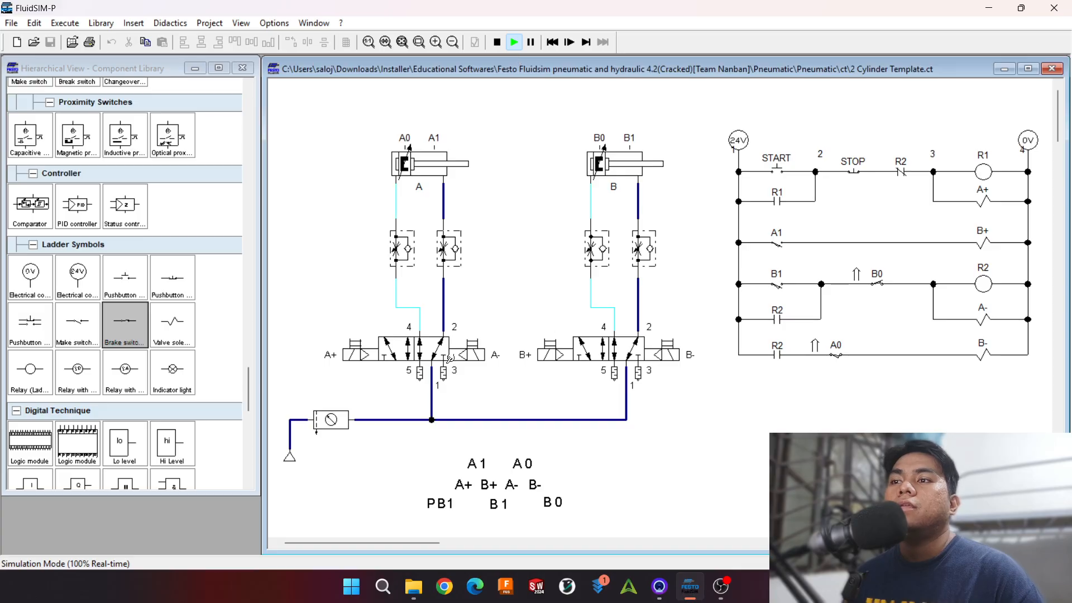
{"action": "left_click", "coordinate": [497, 42]}
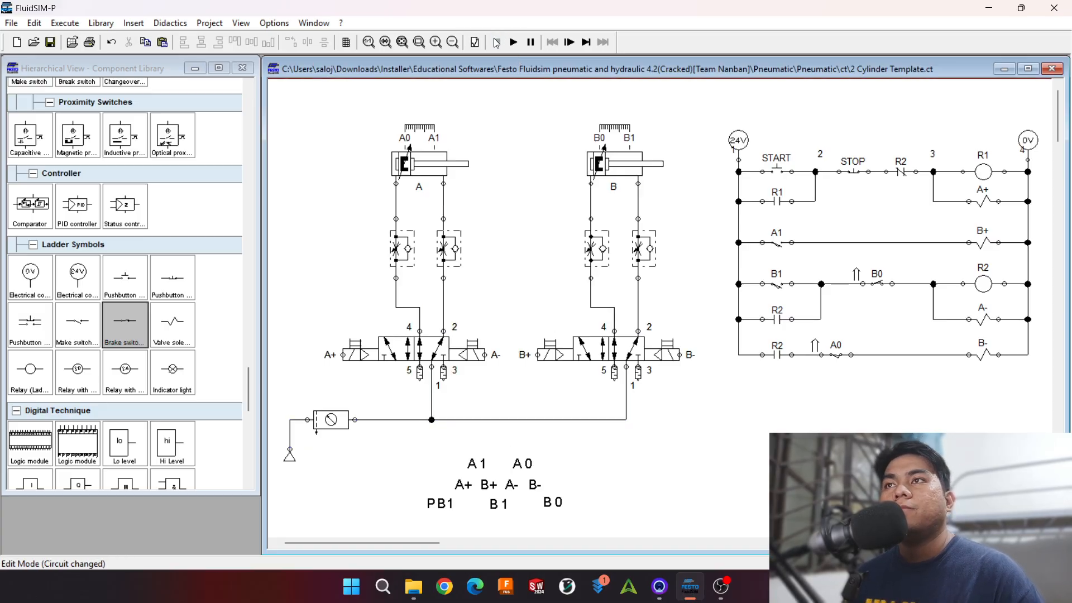
Step: Move the whole group of sequence text labels from beneath the pneumatic circuit to below the ladder diagram
{"action": "left_click_drag", "start_coordinate": [390, 440], "coordinate": [597, 428]}
{"action": "scroll", "coordinate": [606, 361], "scroll_direction": "up", "scroll_amount": 4}
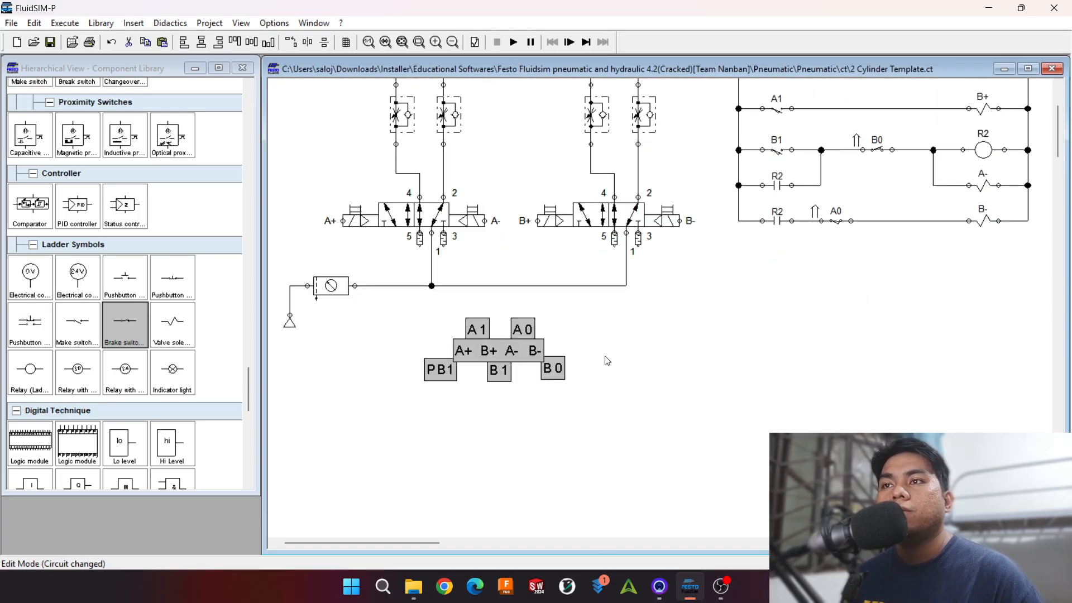
{"action": "left_click_drag", "start_coordinate": [497, 486], "coordinate": [875, 430]}
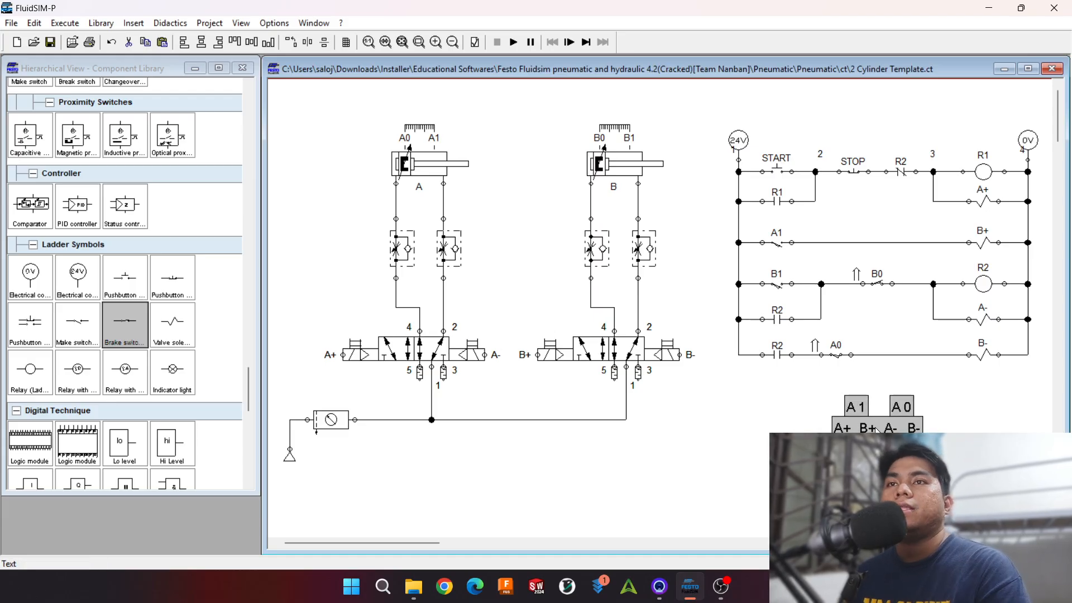